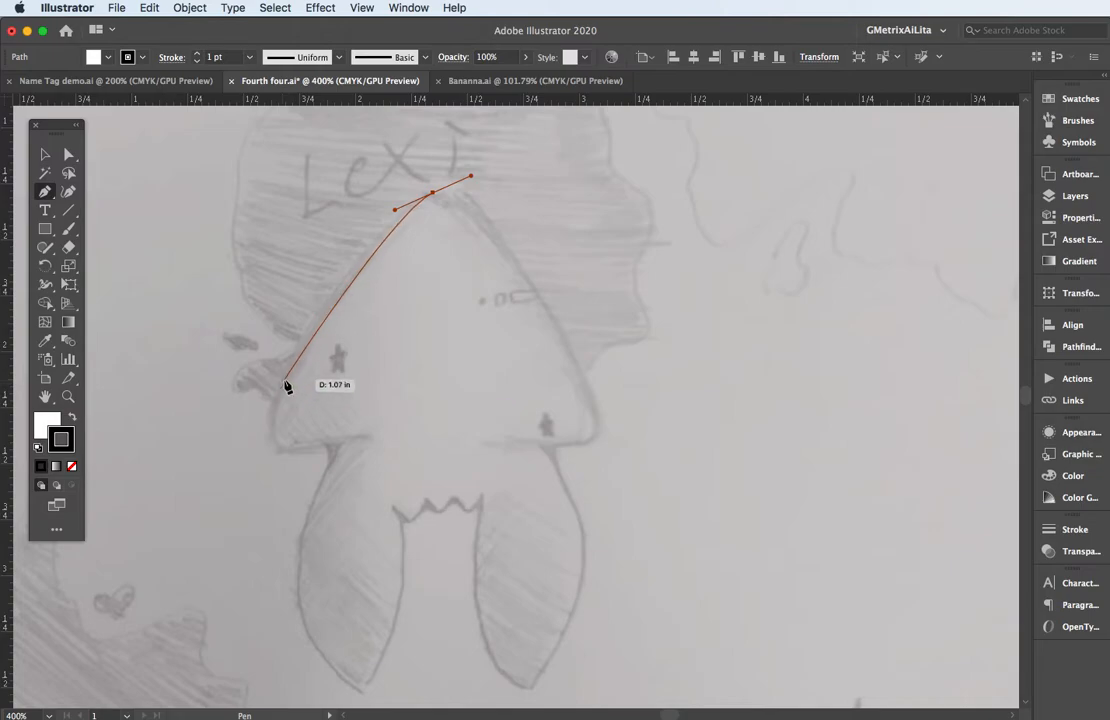
Trace the sketch's rounded lower-left body corner and the left leg's outer edge down to its tip with the Pen tool.
drag(278, 405, 254, 477)
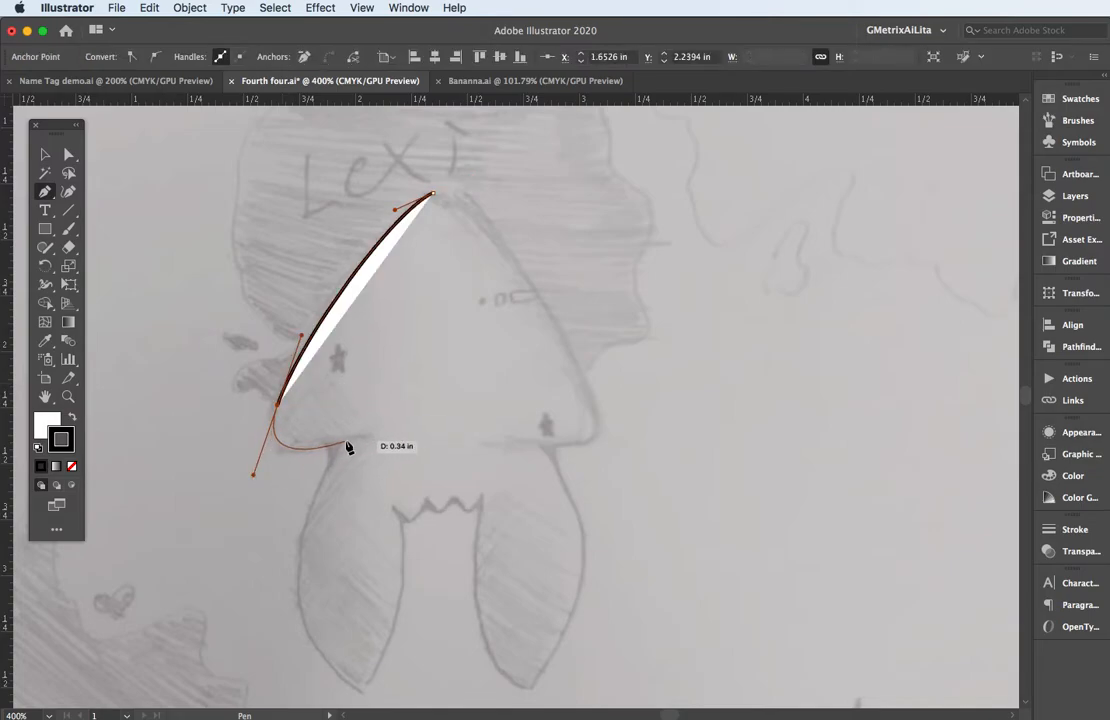
drag(345, 441, 300, 518)
drag(360, 688, 451, 630)
click(360, 579)
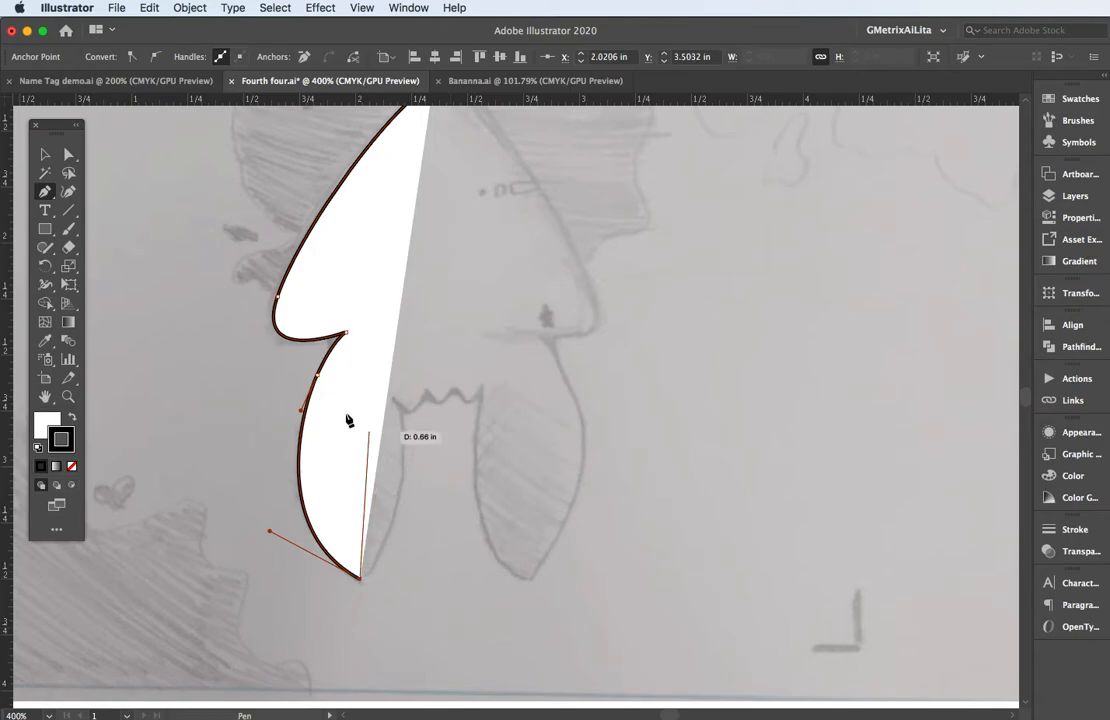
Remove the path's fill and trace the left leg's inner edge up to the scalloped gap.
click(66, 422)
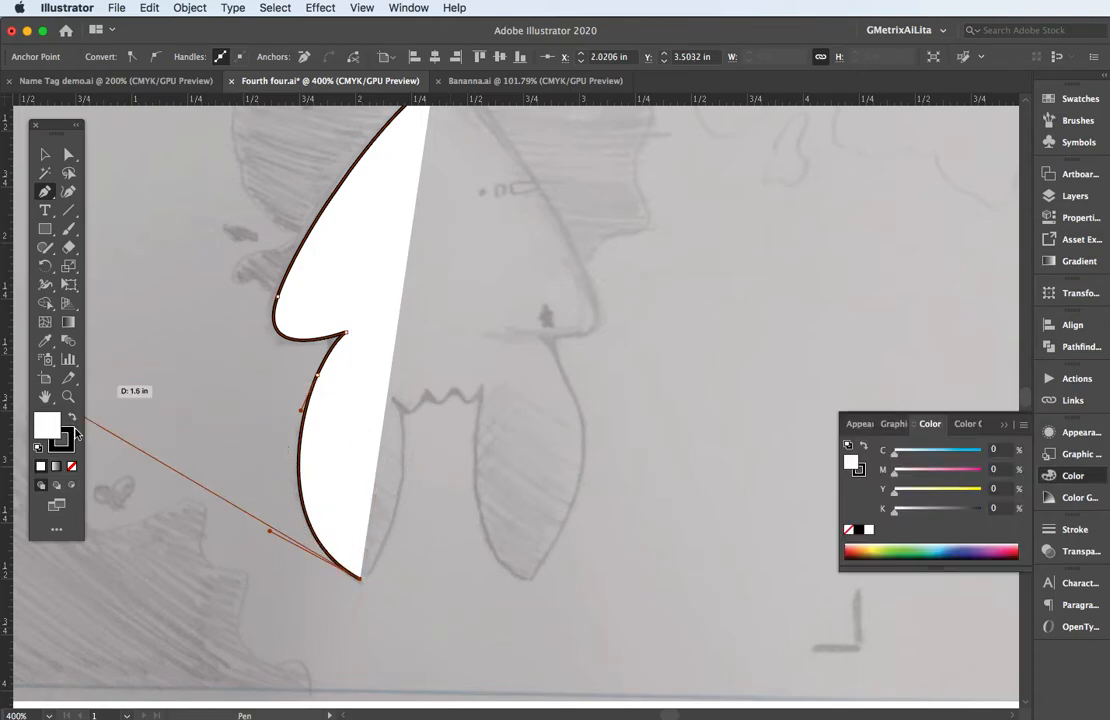
click(71, 467)
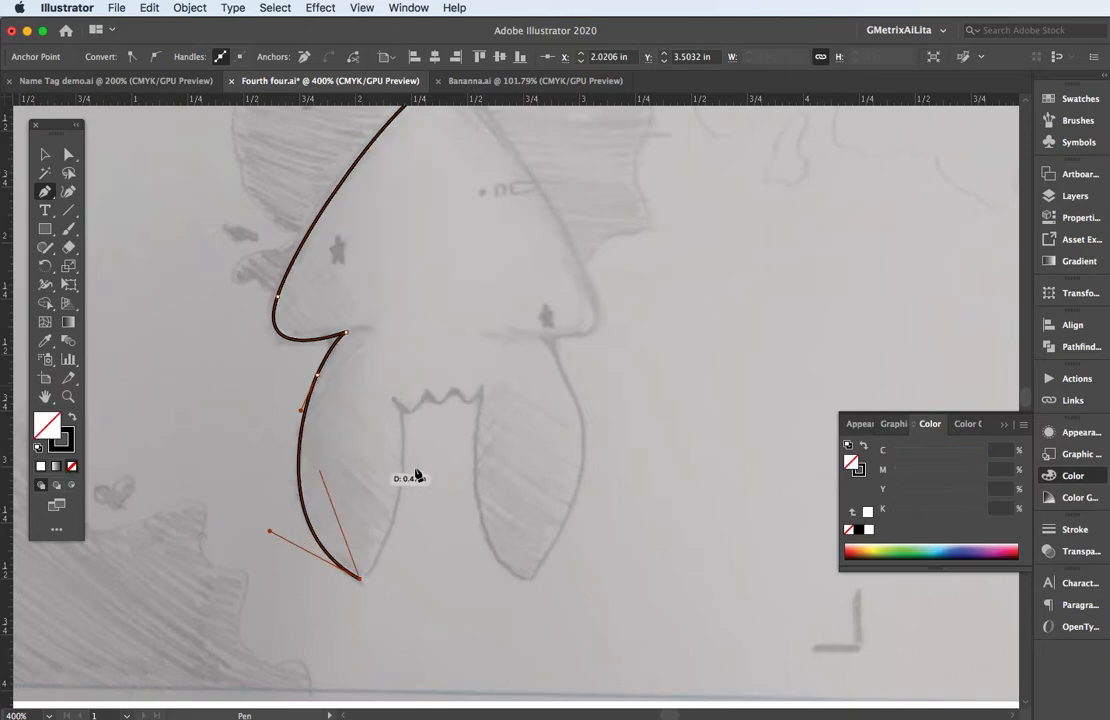
drag(395, 402, 366, 296)
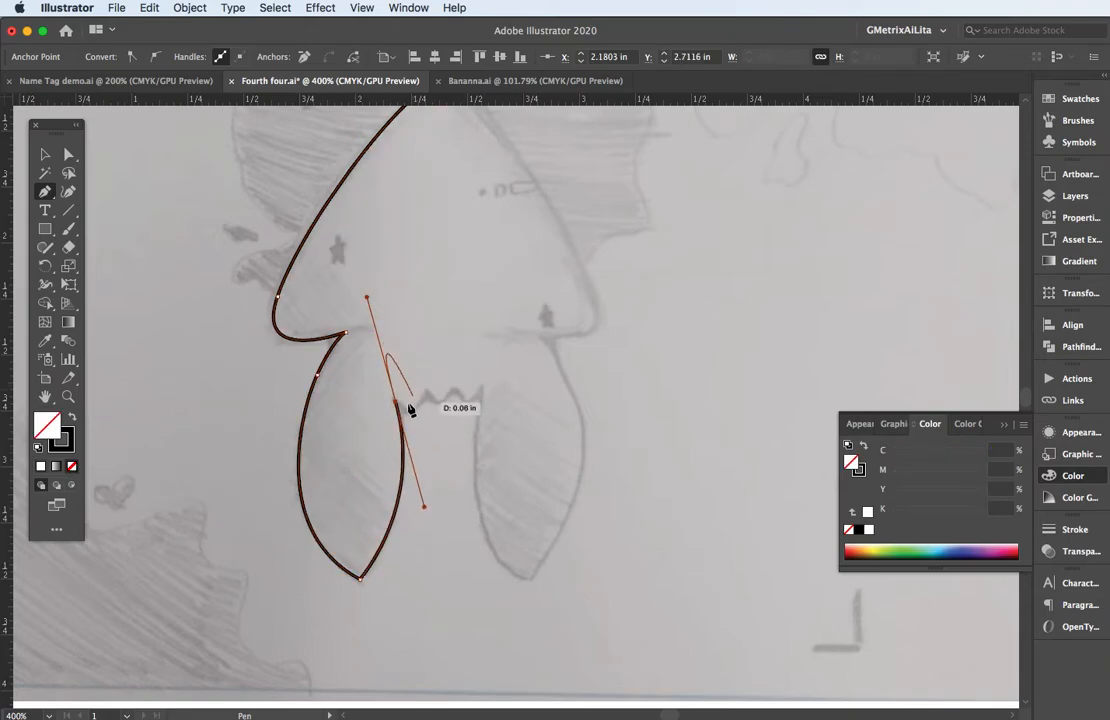
Trace the scalloped edge between the two legs with three shallow curves joined at sharp points.
drag(396, 402, 429, 405)
scroll(430, 406, up, 5)
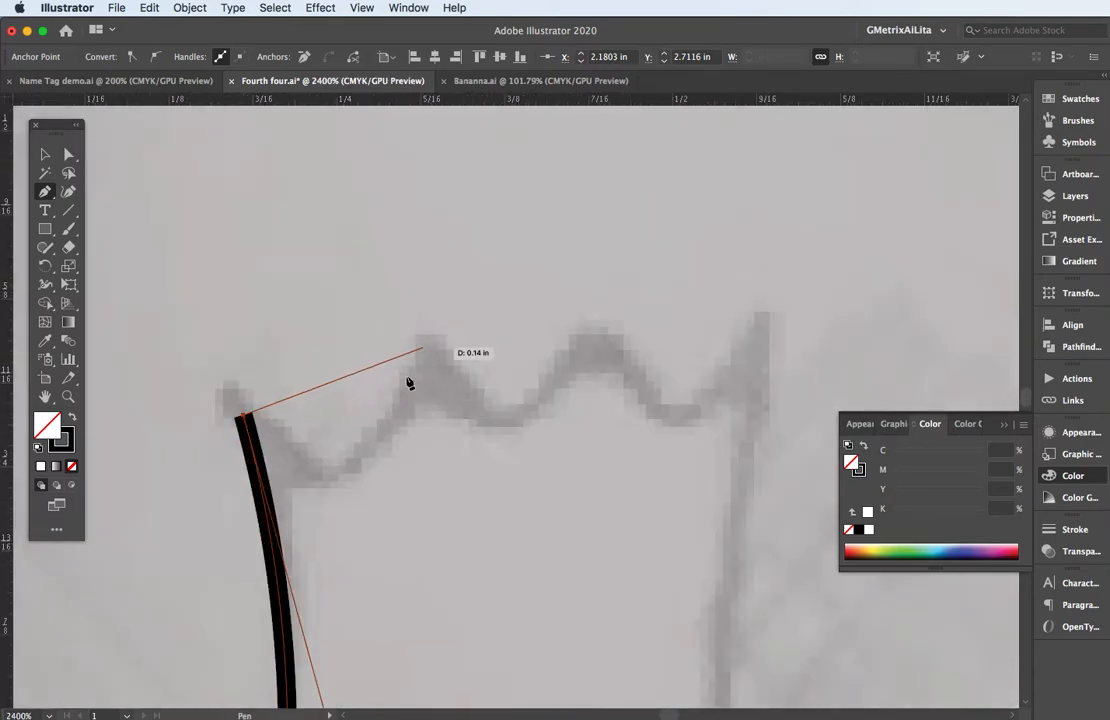
drag(341, 478, 381, 457)
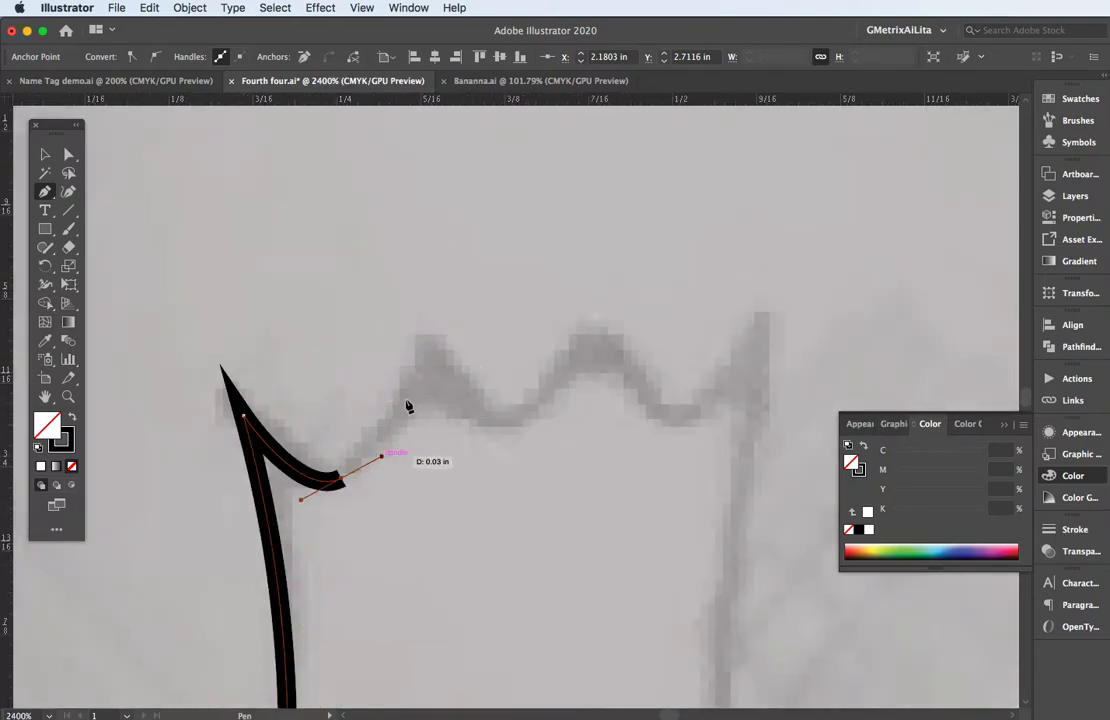
drag(421, 330, 568, 417)
click(598, 331)
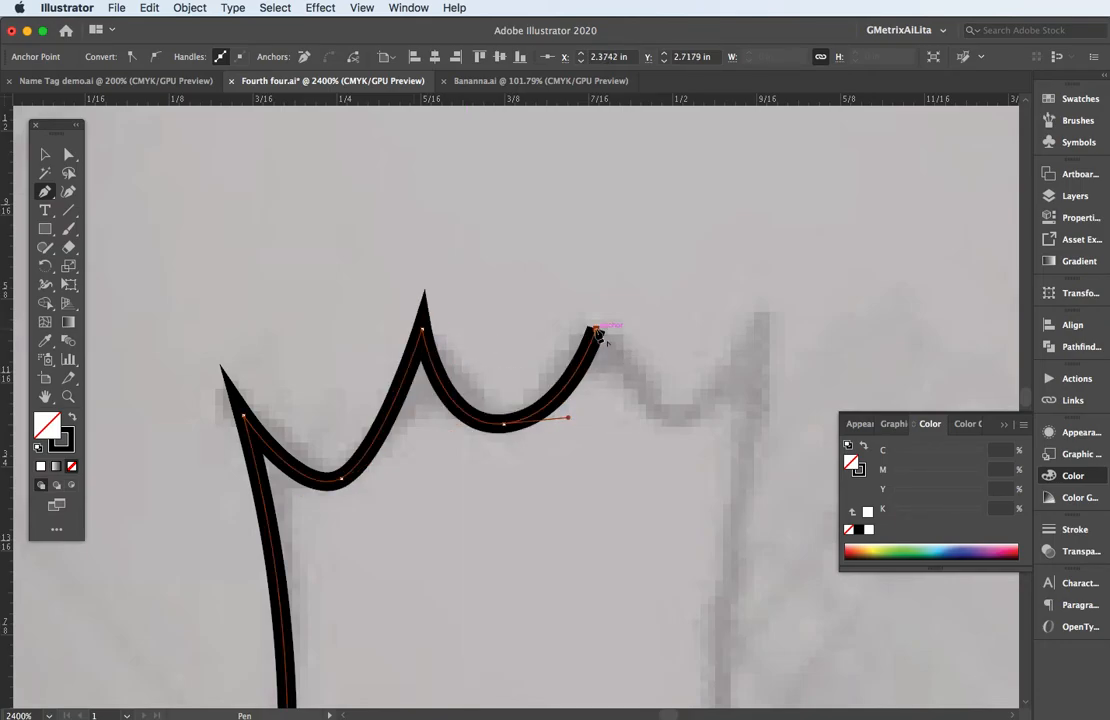
drag(675, 420, 750, 417)
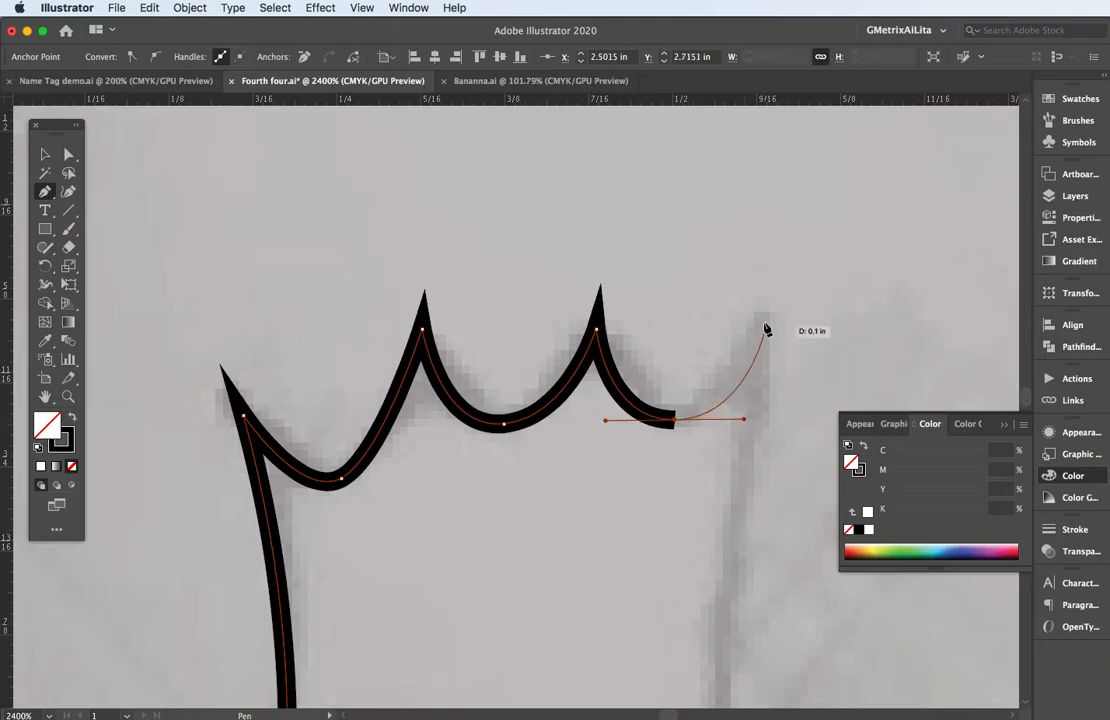
click(763, 315)
key(super+minus)
key(super+minus)
key(super+minus)
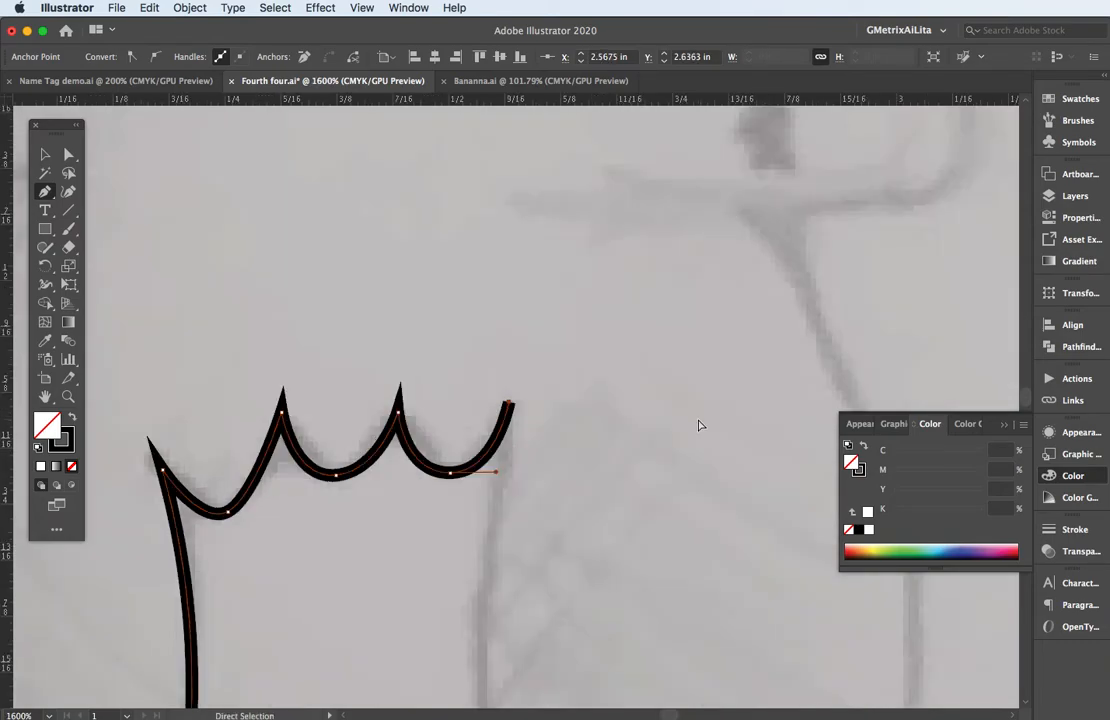
drag(523, 529, 519, 497)
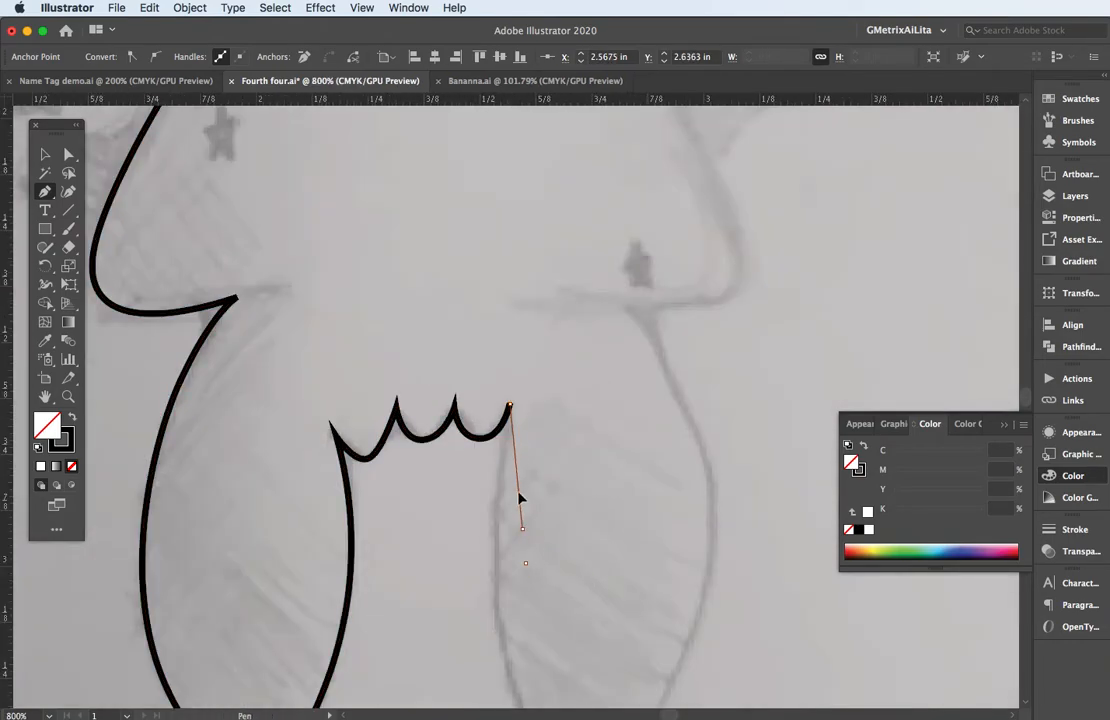
drag(491, 387, 491, 386)
click(491, 386)
key(super+z)
key(super+z)
Trace the right leg's inner edge from the last scallop point to its tip, making the tip a sharp corner.
key(space)
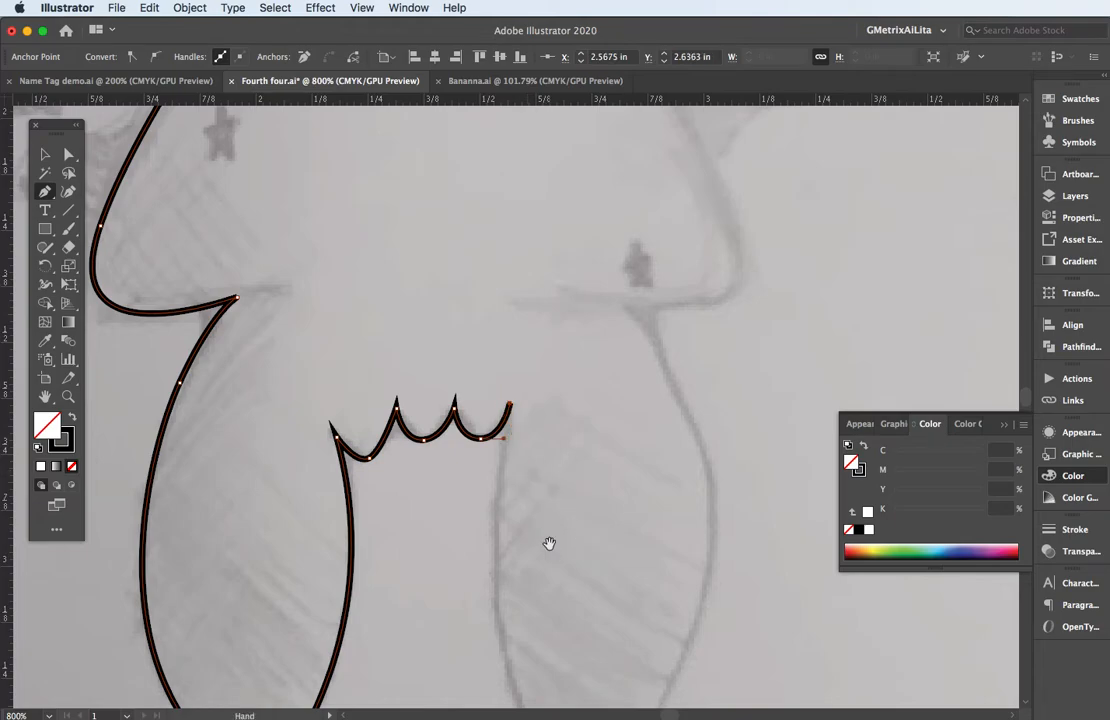
drag(549, 543, 486, 339)
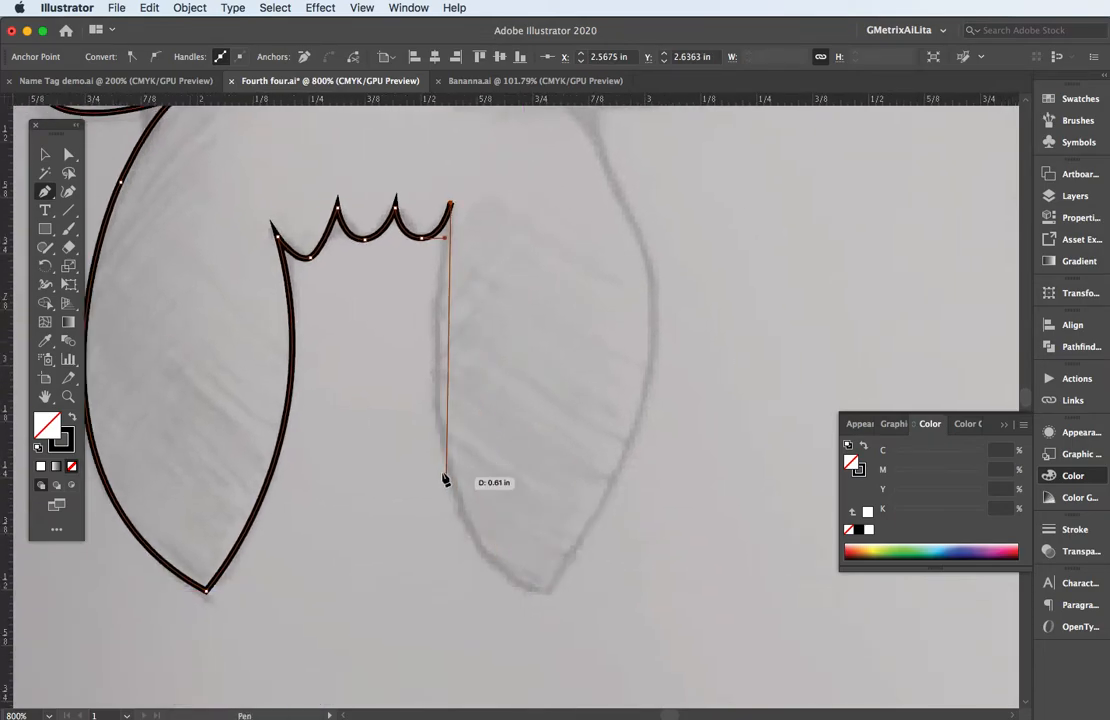
drag(437, 435, 451, 505)
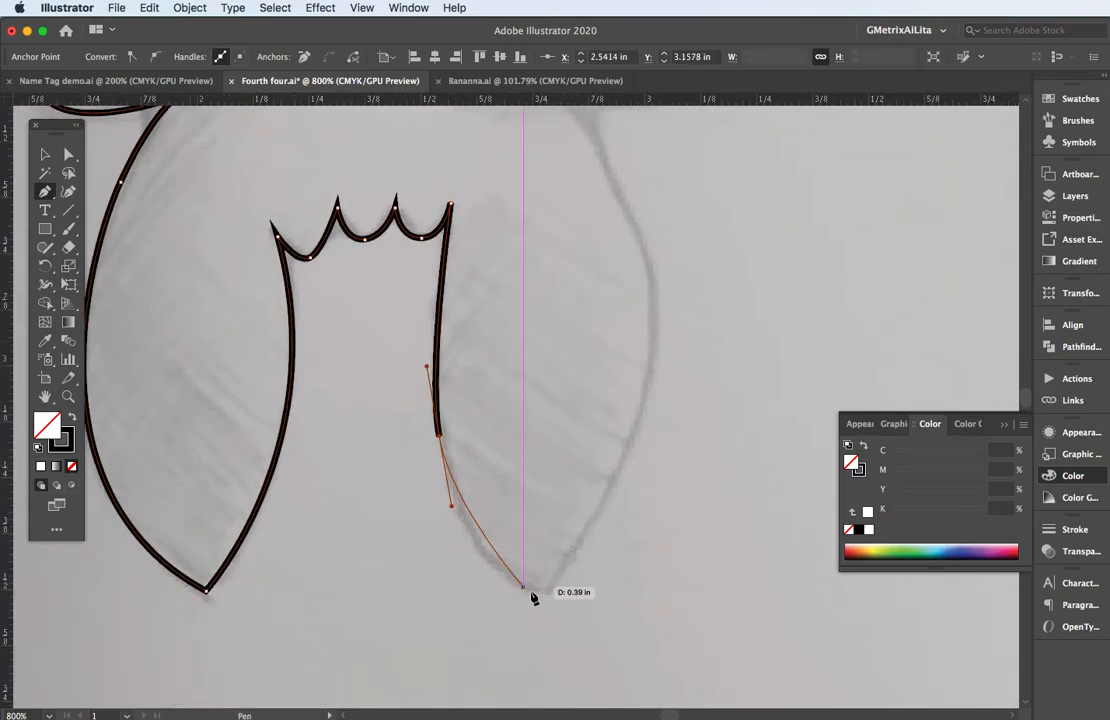
drag(548, 590, 612, 600)
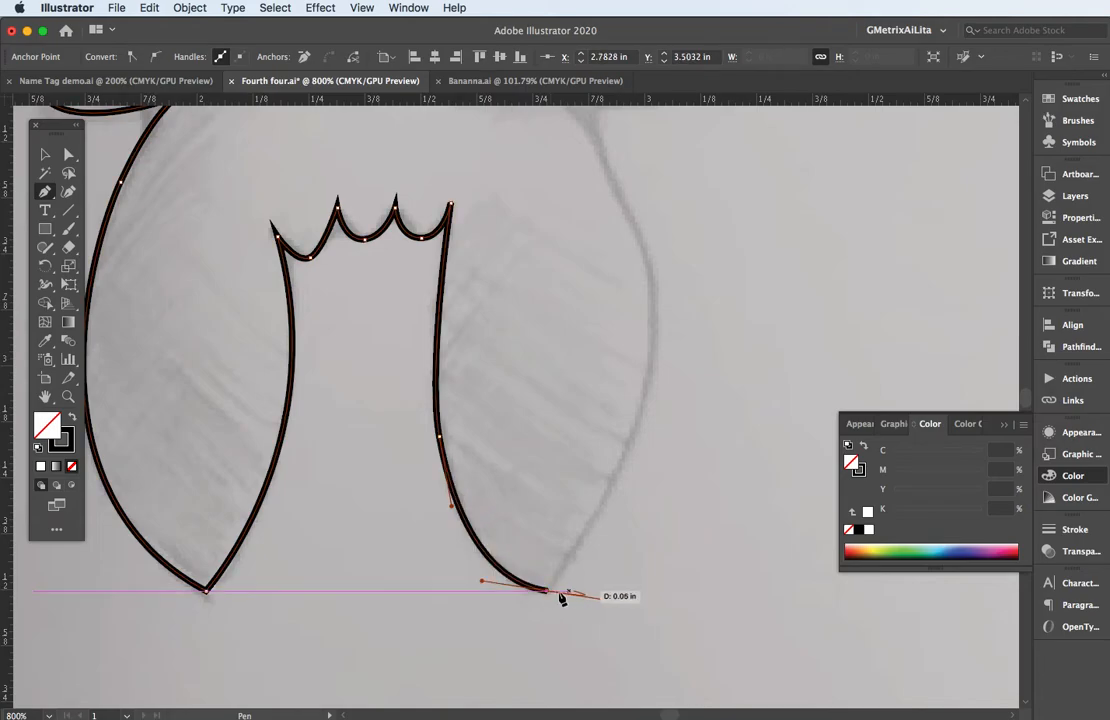
click(552, 592)
Trace the right leg's outer edge up to the triangular body's base, undoing and replacing the first curve point.
drag(632, 451, 589, 580)
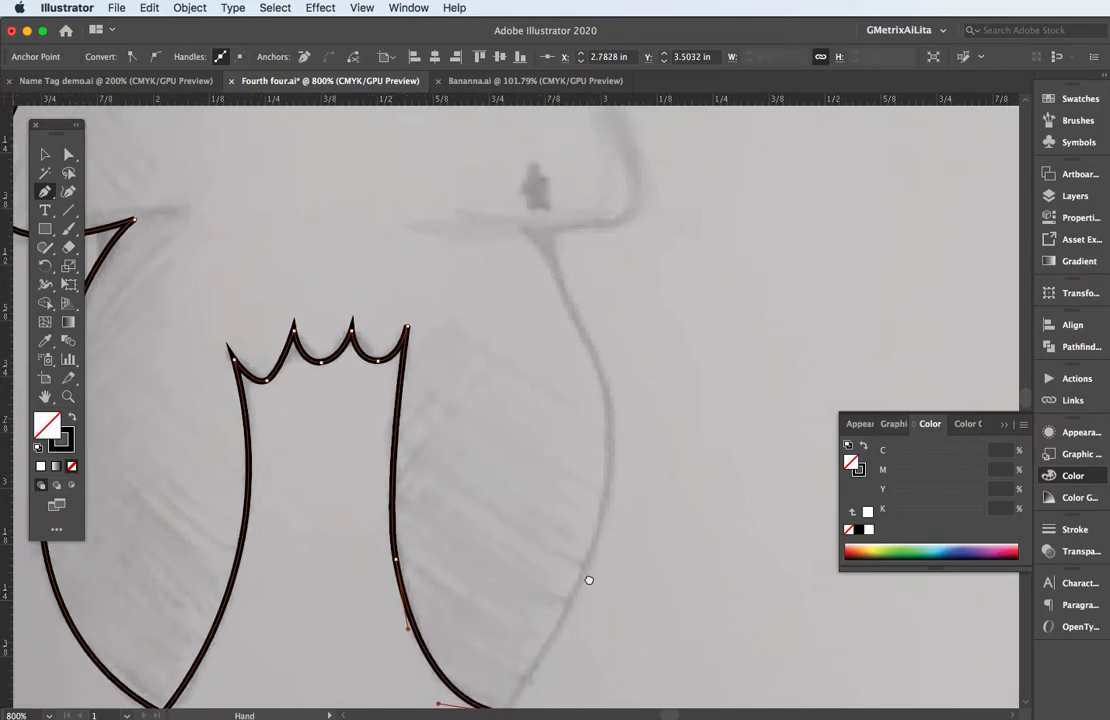
drag(600, 525, 605, 451)
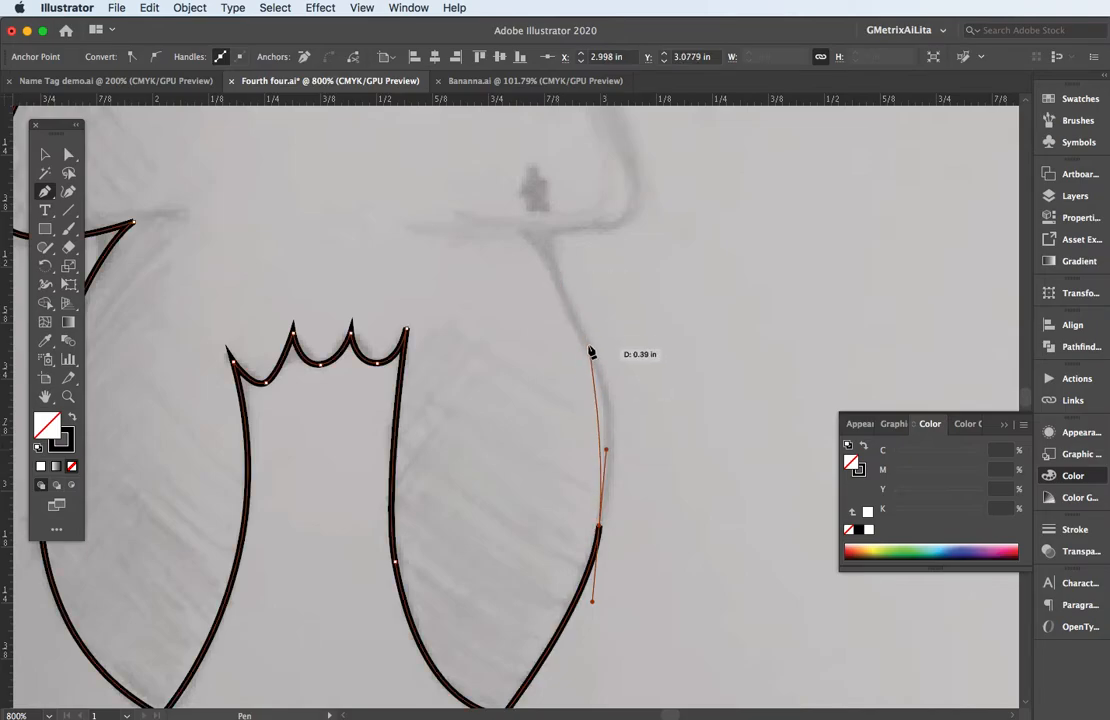
key(super+z)
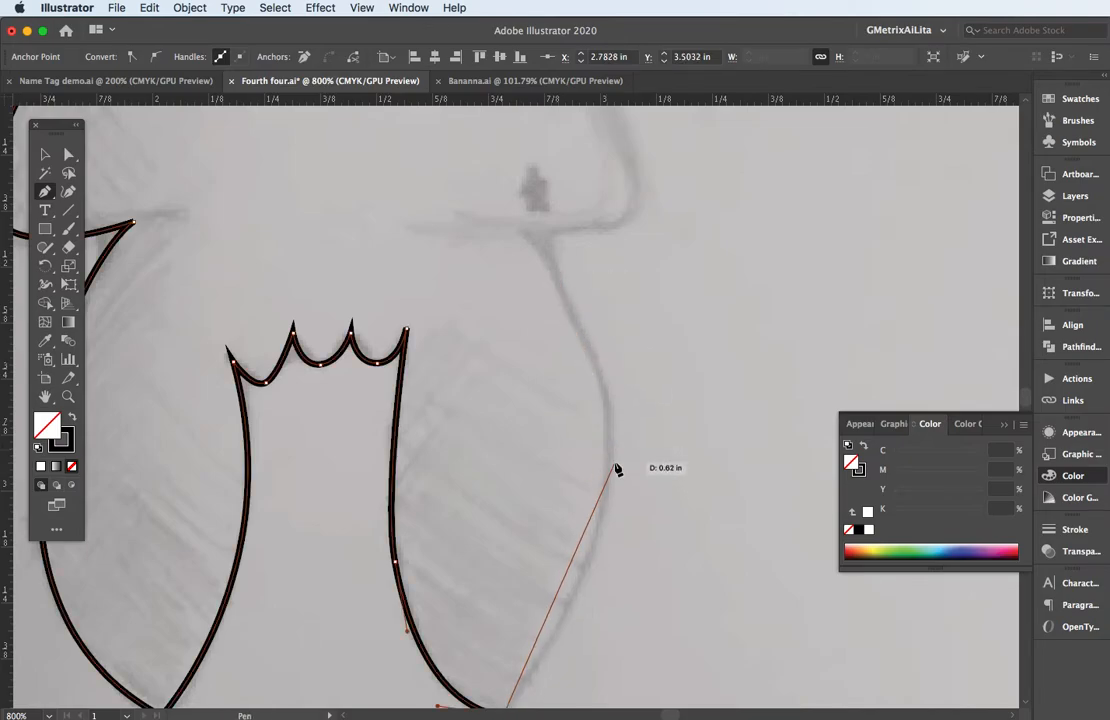
drag(614, 461, 604, 342)
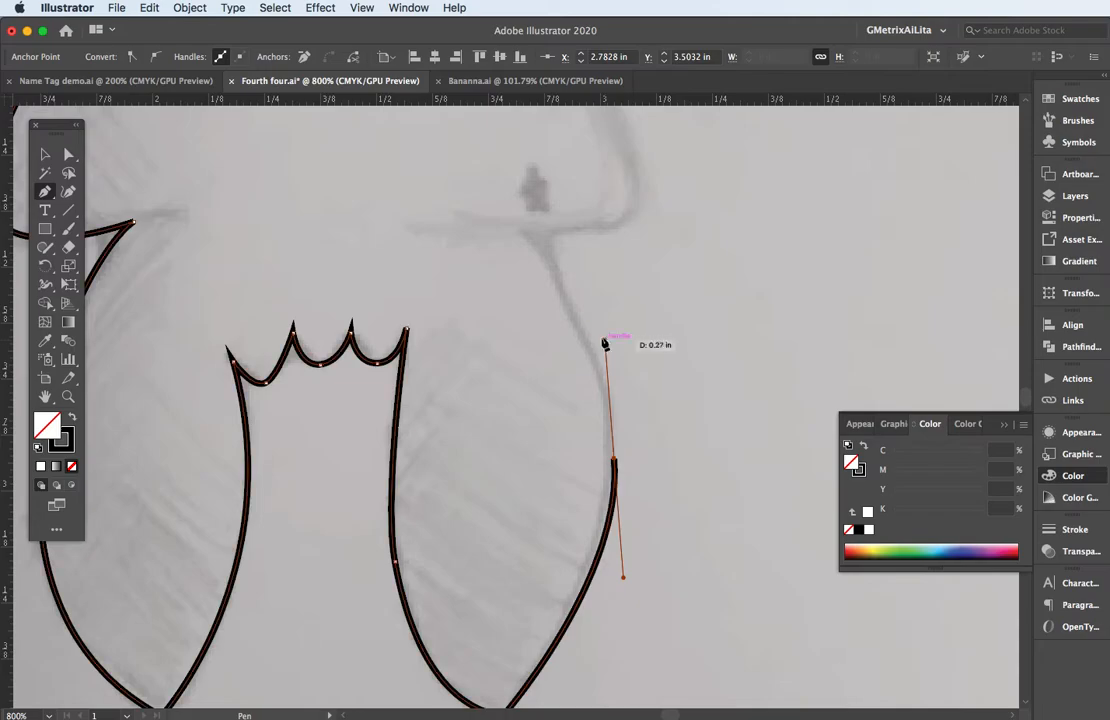
click(530, 236)
Trace the body's lower-right corner and right side up to the rounded peak, closing the path at its starting point.
mouse_move(632, 220)
mouse_down()
mouse_move(652, 208)
mouse_move(605, 446)
mouse_move(614, 488)
mouse_up()
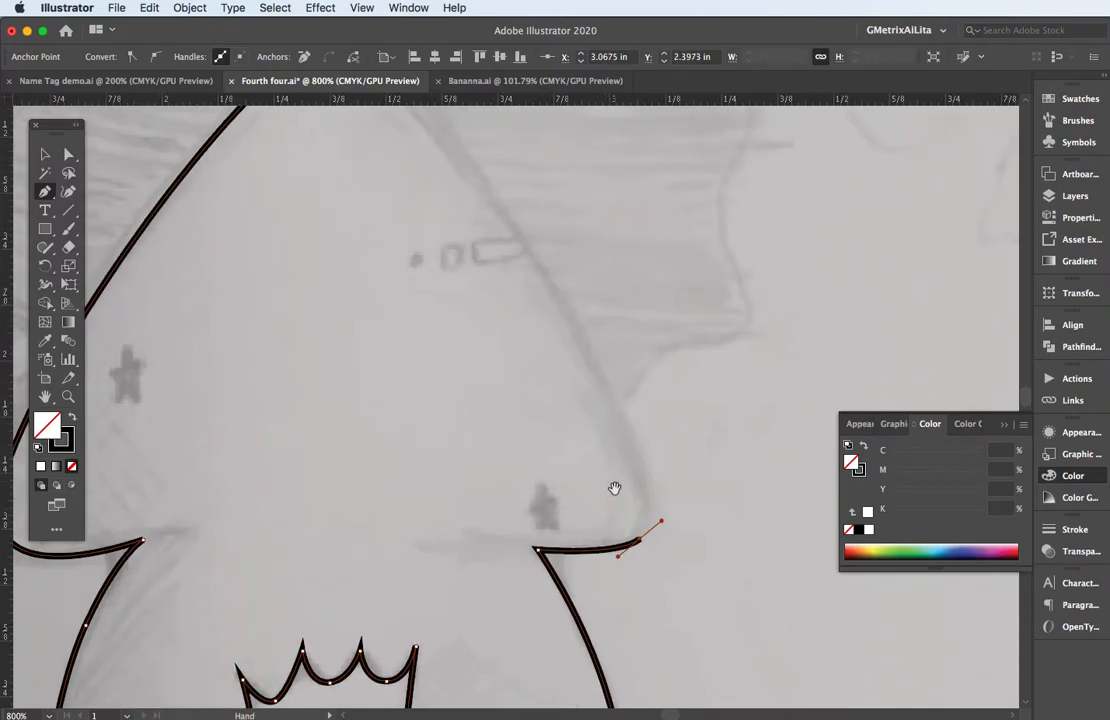
drag(591, 354, 546, 275)
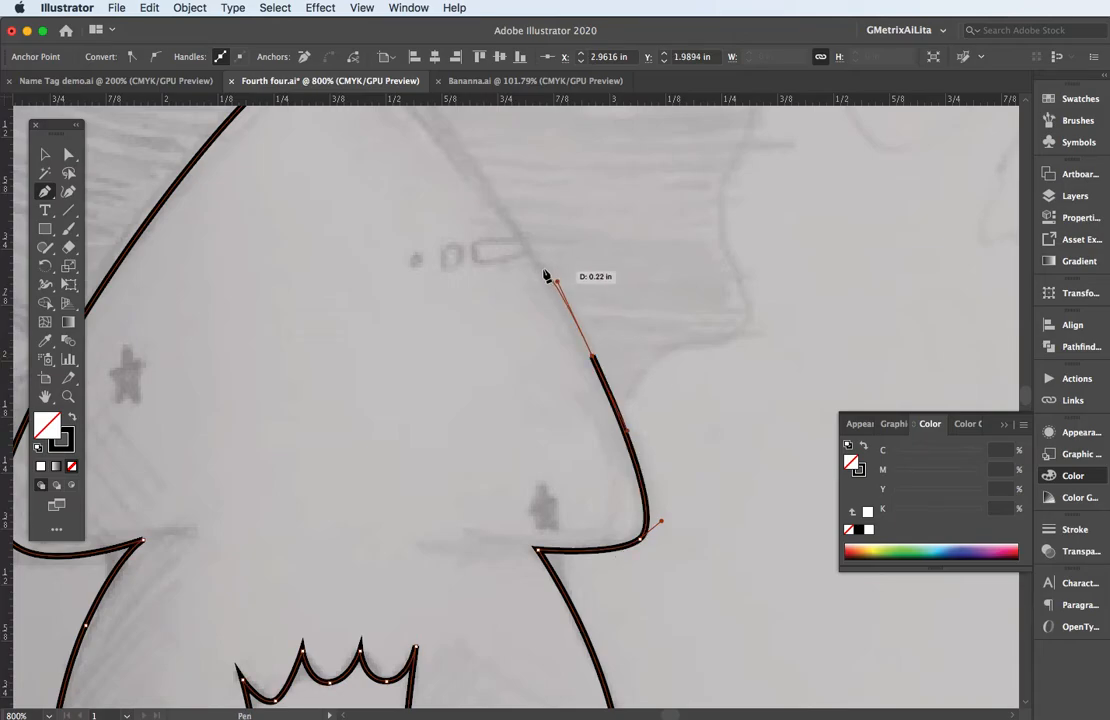
drag(458, 250, 550, 446)
mouse_move(431, 285)
mouse_down()
mouse_move(471, 307)
mouse_move(478, 281)
mouse_move(438, 268)
mouse_up()
mouse_move(432, 285)
mouse_down()
mouse_move(440, 290)
mouse_move(337, 303)
mouse_move(325, 329)
mouse_move(347, 346)
mouse_up()
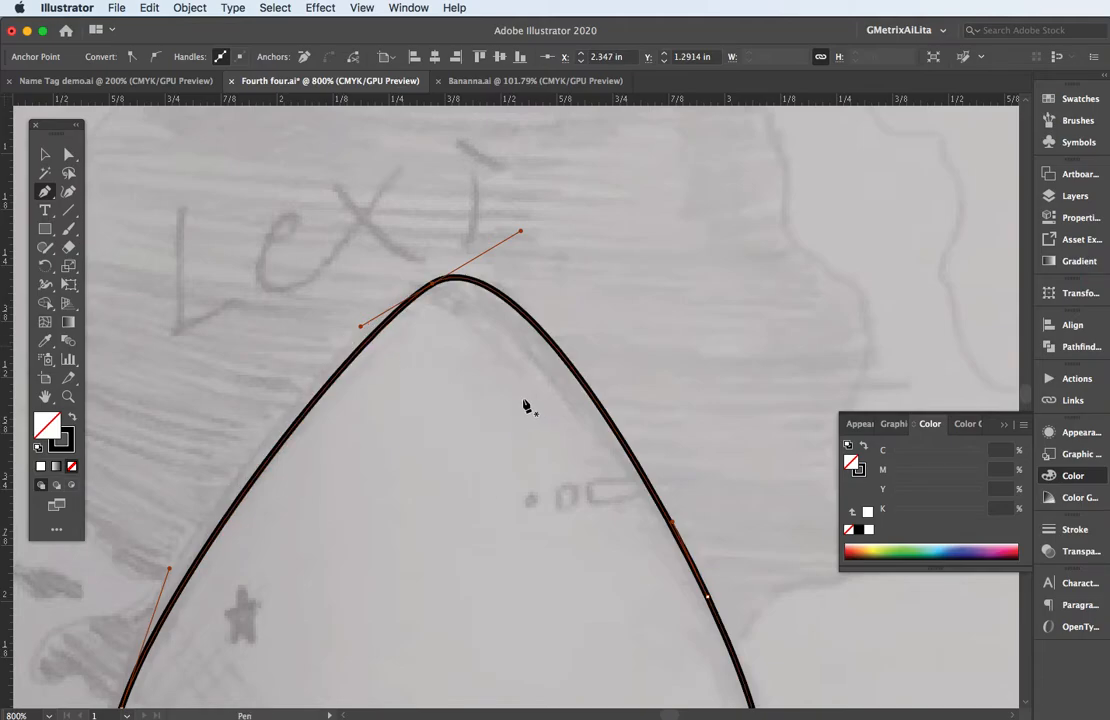
Deselect the finished body outline.
key(v)
key(space)
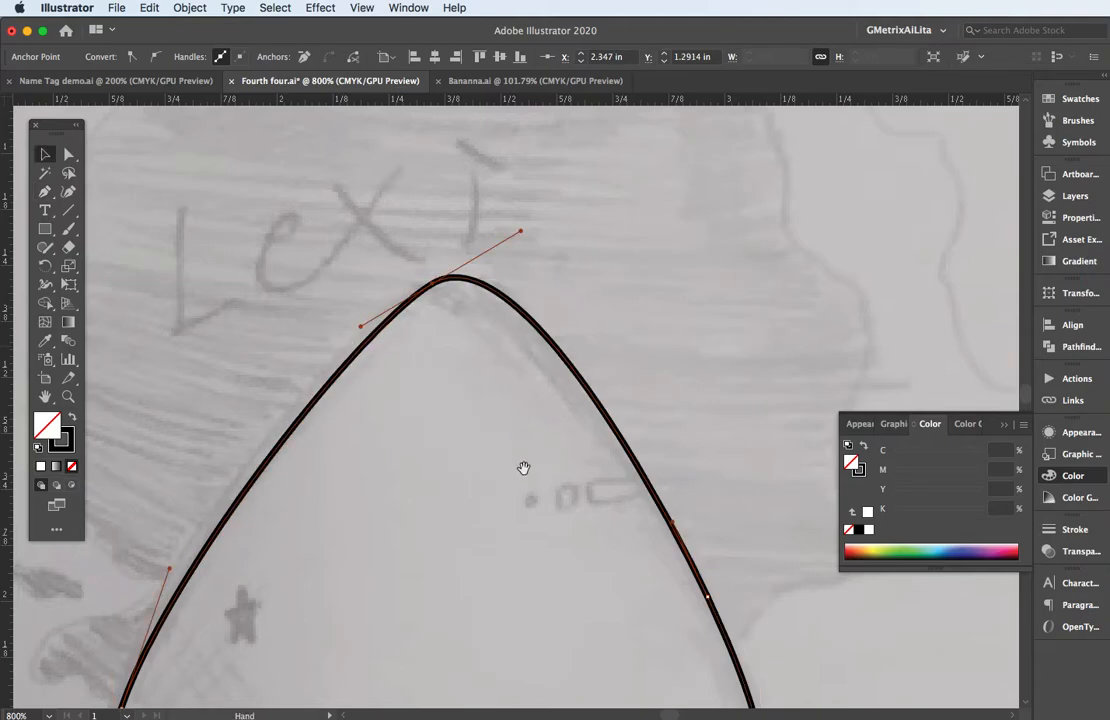
drag(522, 467, 498, 307)
key(super+minus)
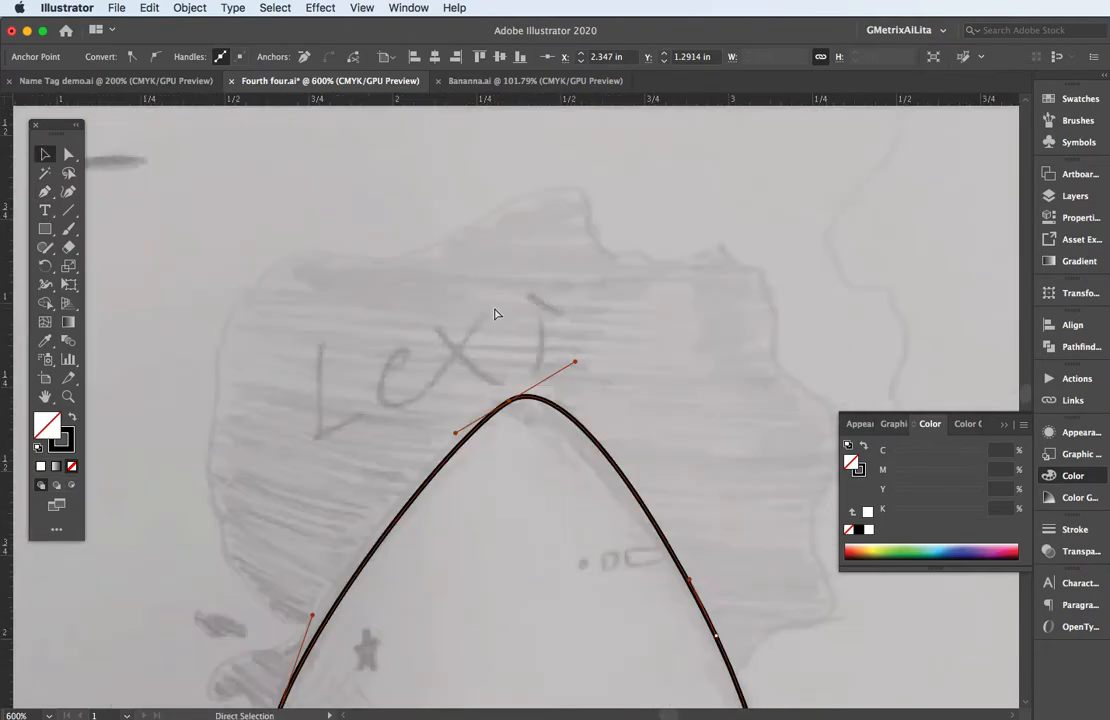
key(space)
drag(519, 475, 479, 336)
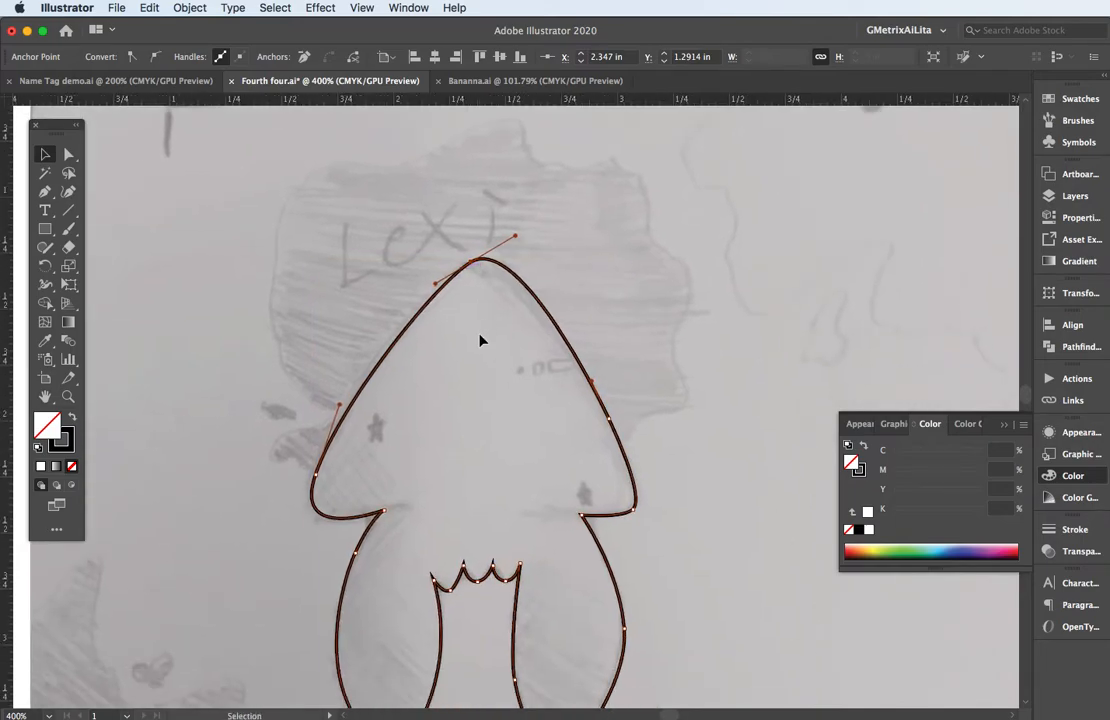
click(375, 444)
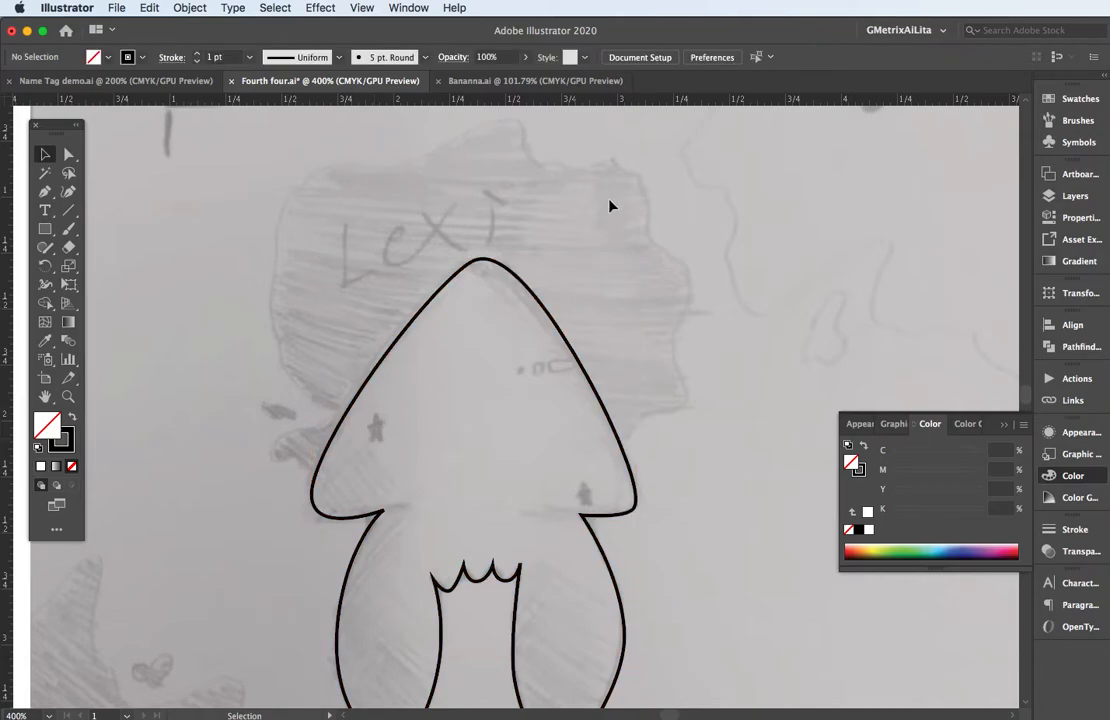
Draw a closed wavy outline around the shaded area behind the body freehand with the Pencil tool.
click(46, 248)
click(116, 266)
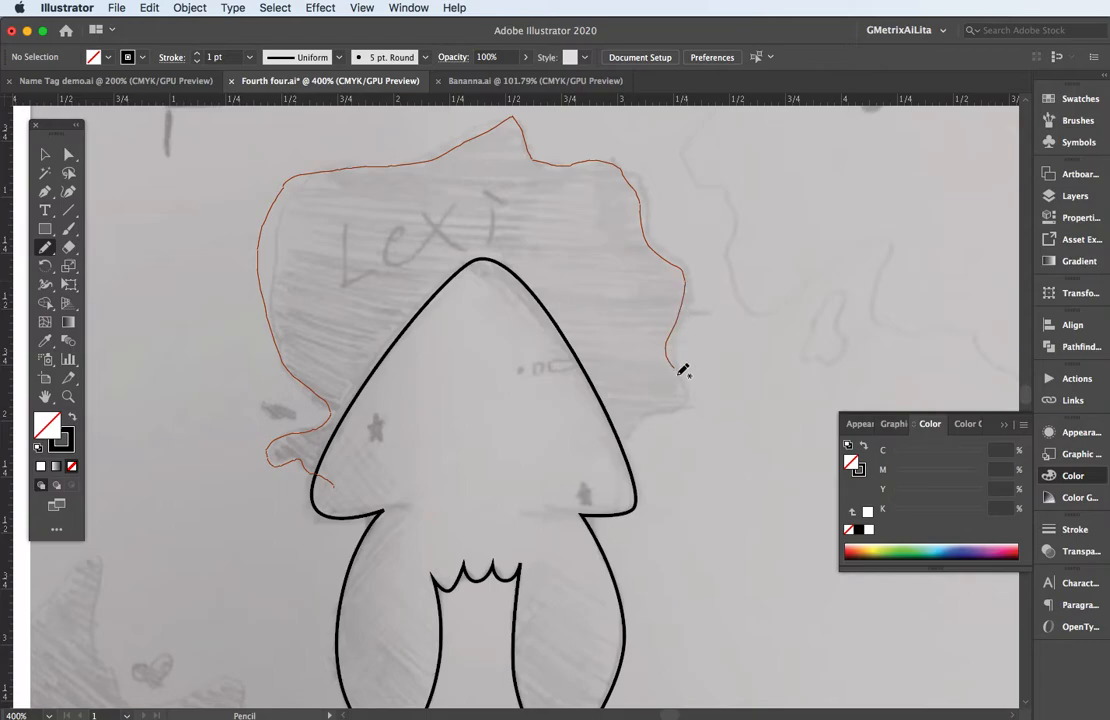
mouse_move(563, 466)
mouse_down()
mouse_move(459, 458)
mouse_move(343, 485)
mouse_up()
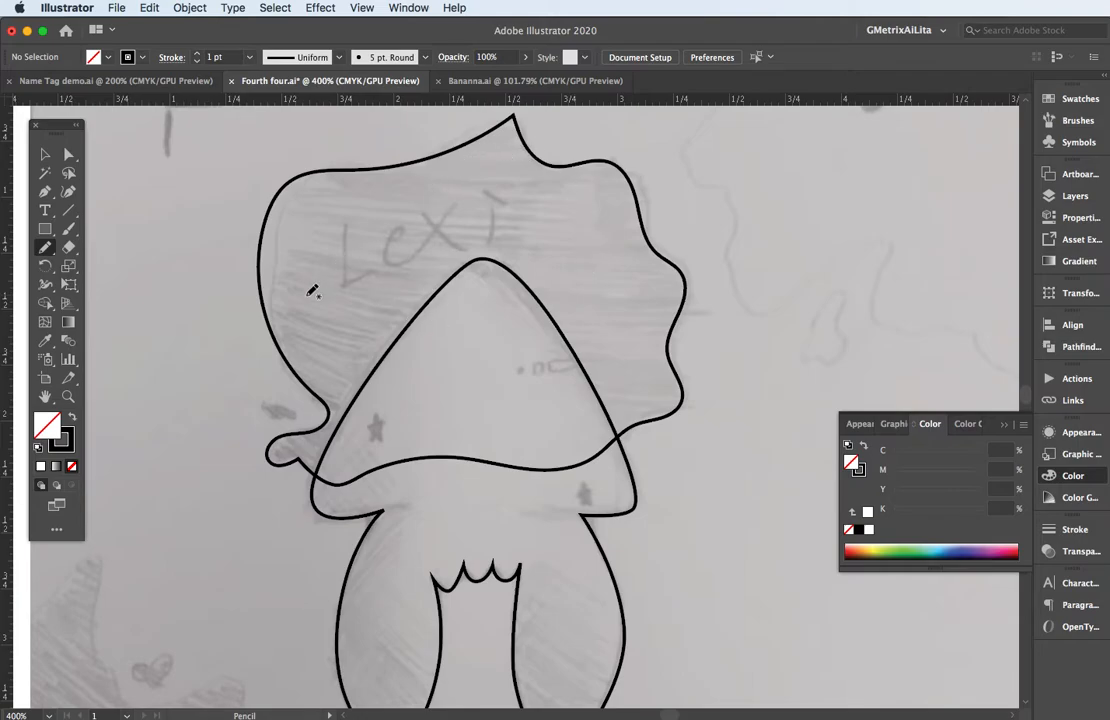
Round the sharp peak at the top of the wavy shape to a corner radius of about 0.12 in.
scroll(457, 278, up, 10)
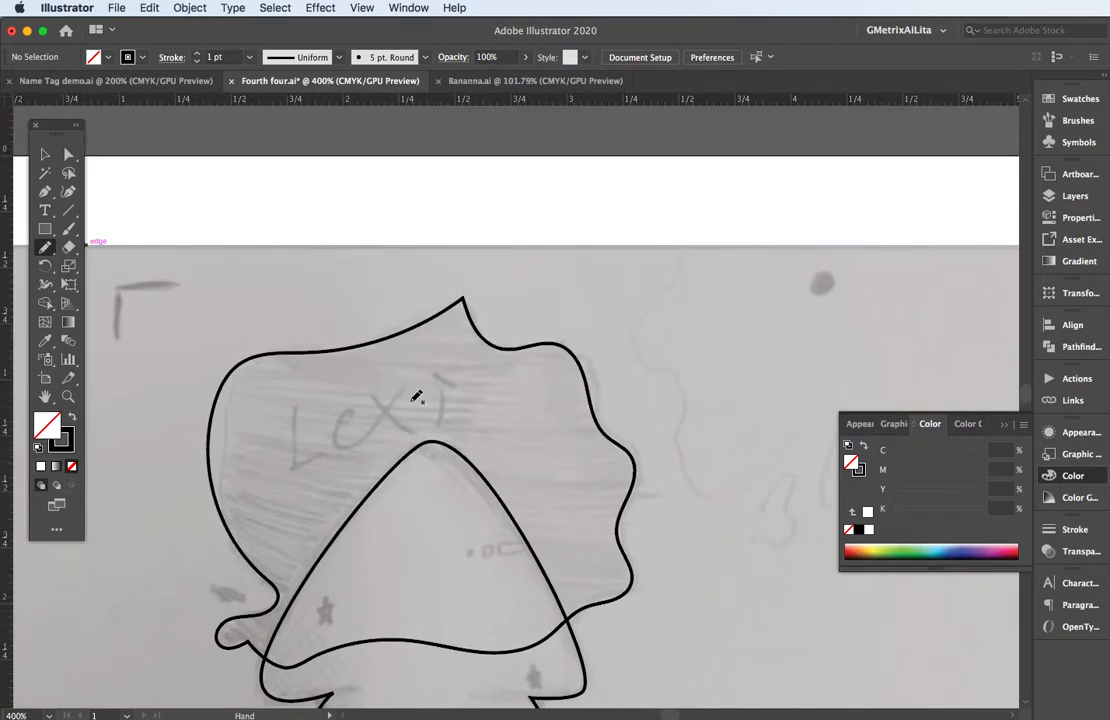
key(a)
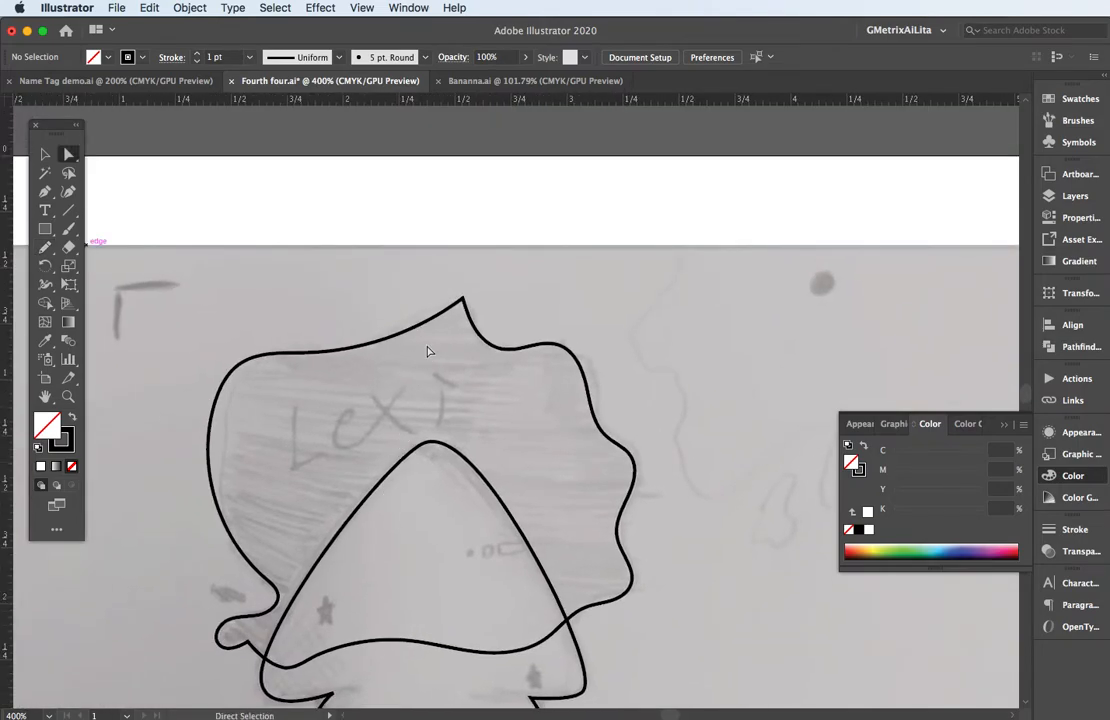
click(462, 300)
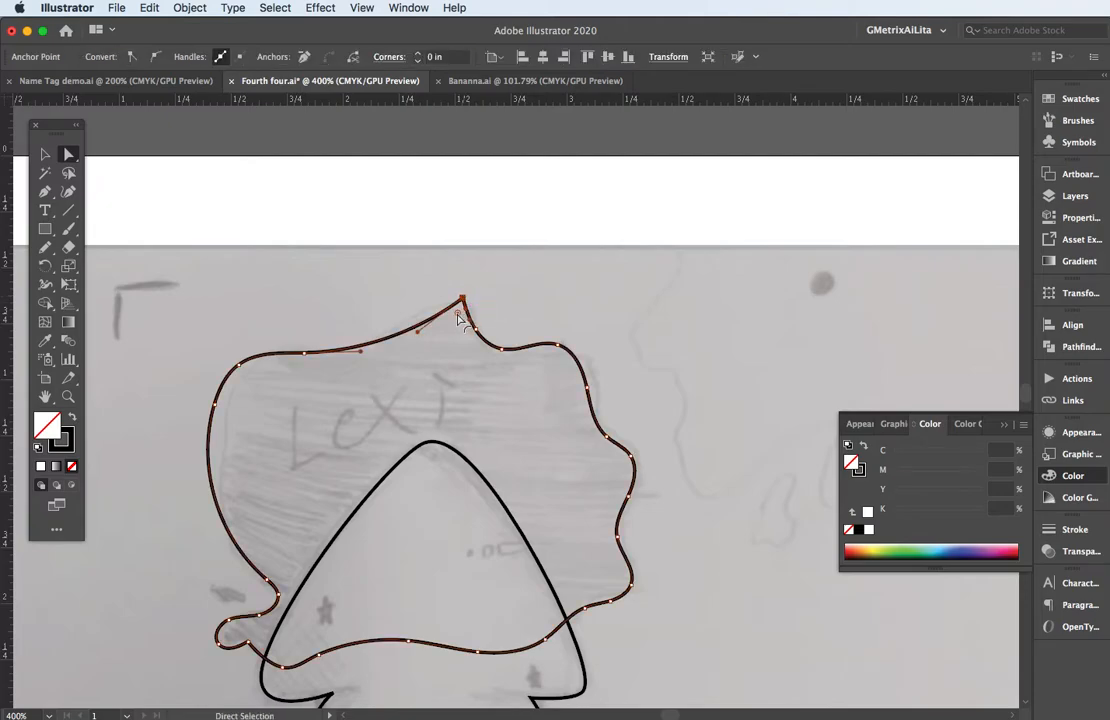
drag(458, 318, 451, 343)
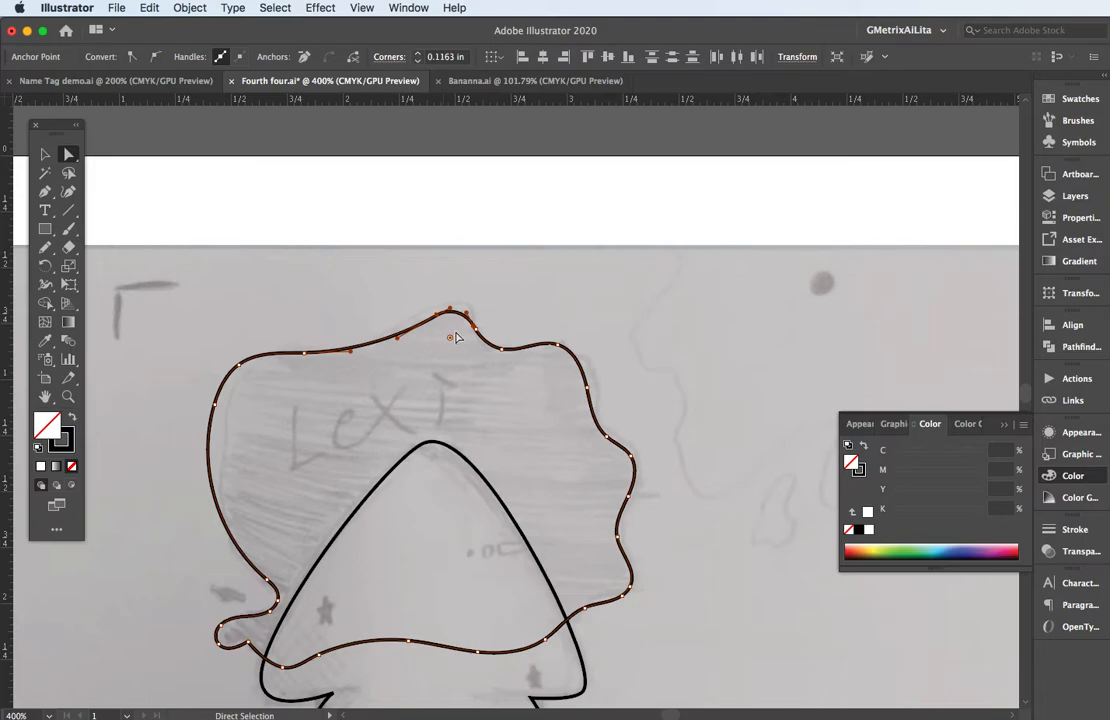
Fill the wavy shape with lime green from the color spectrum (C 38.43%, M 0%, Y 100%, K 0%).
drag(452, 359, 436, 215)
click(45, 153)
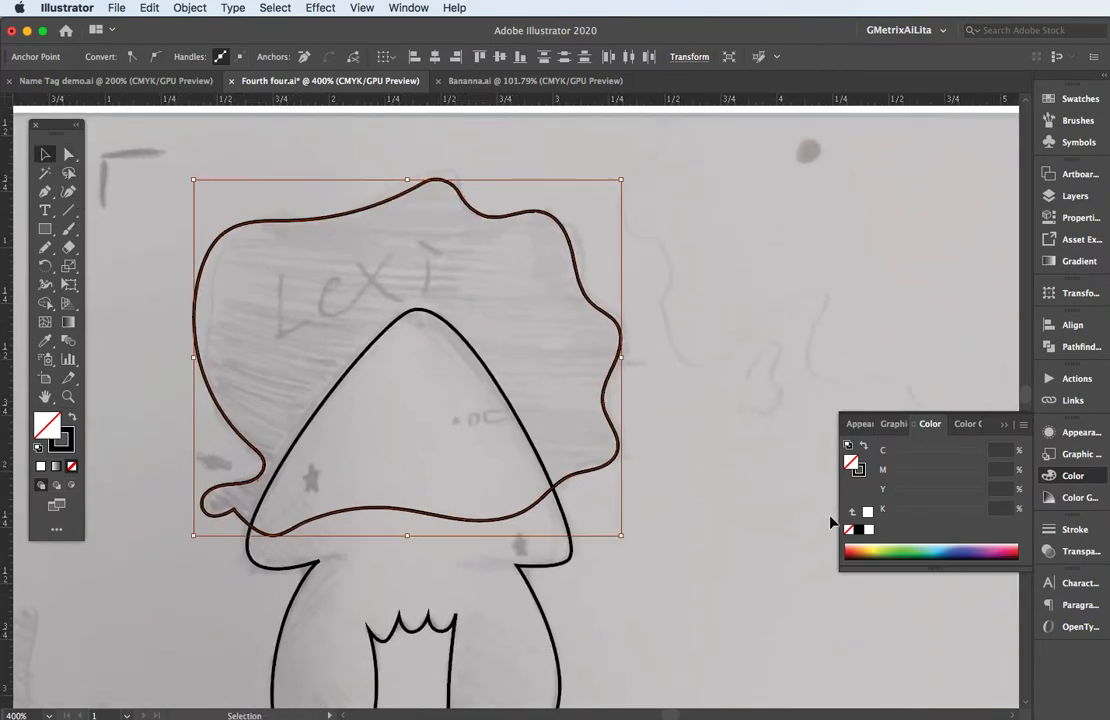
click(887, 547)
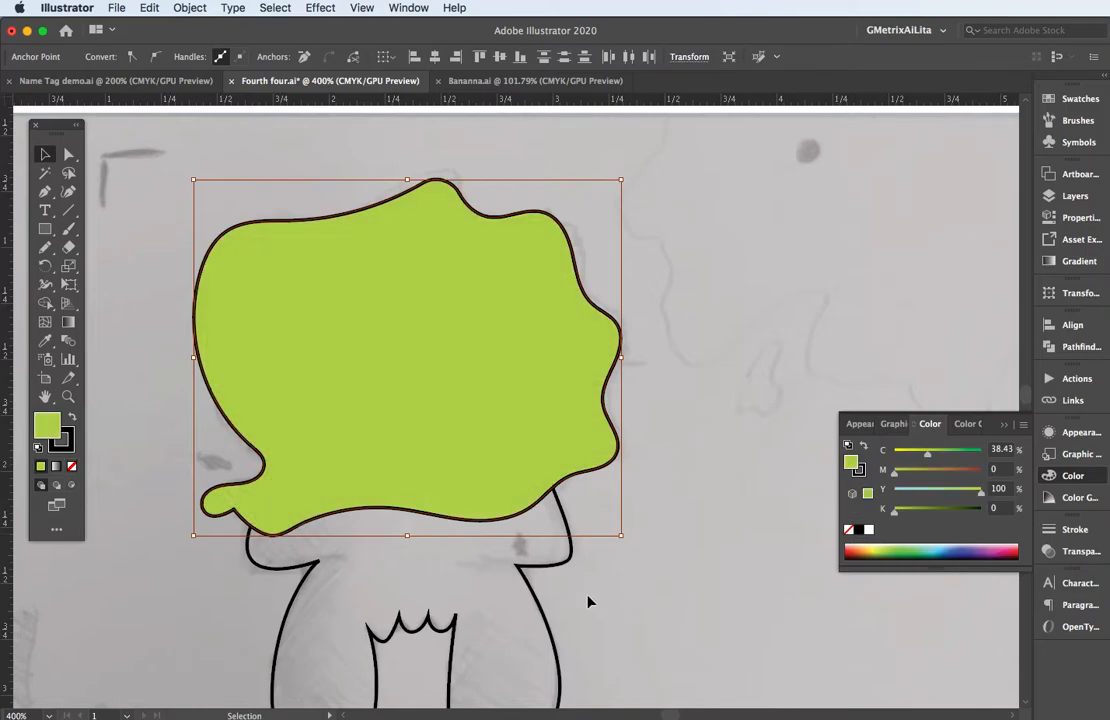
Fill the body outline with orange (C 13.73%, M 76.86%, Y 100%, K 3.53%) and merge its overlap with the green shape into it using Shape Builder.
click(556, 606)
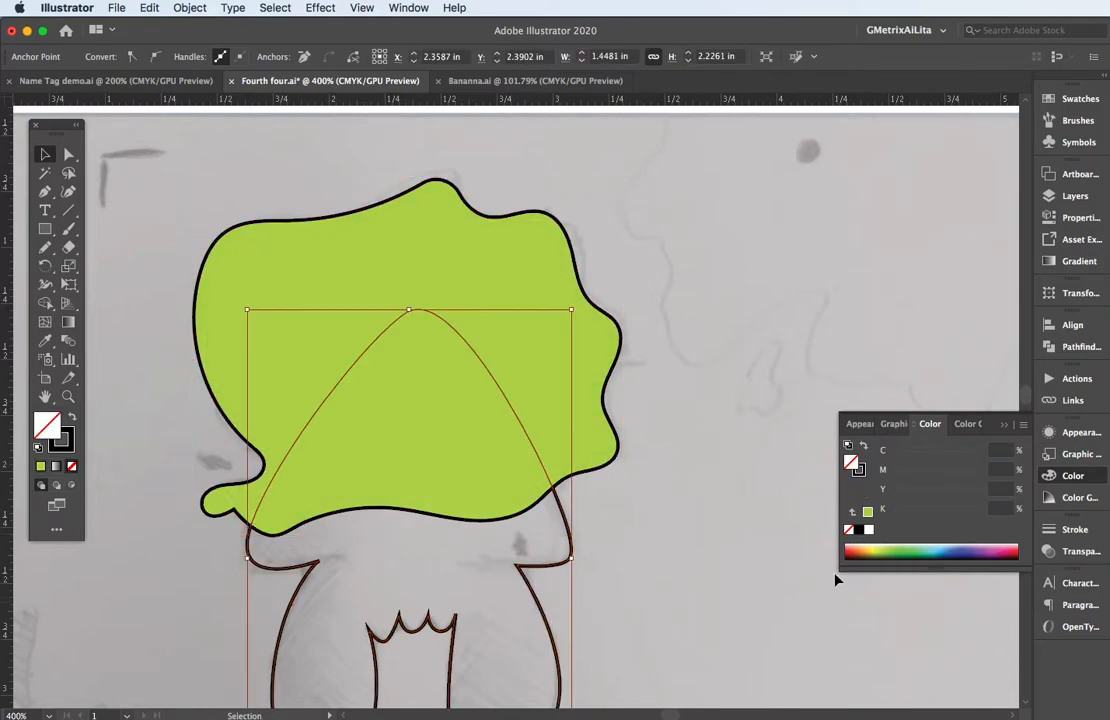
click(860, 547)
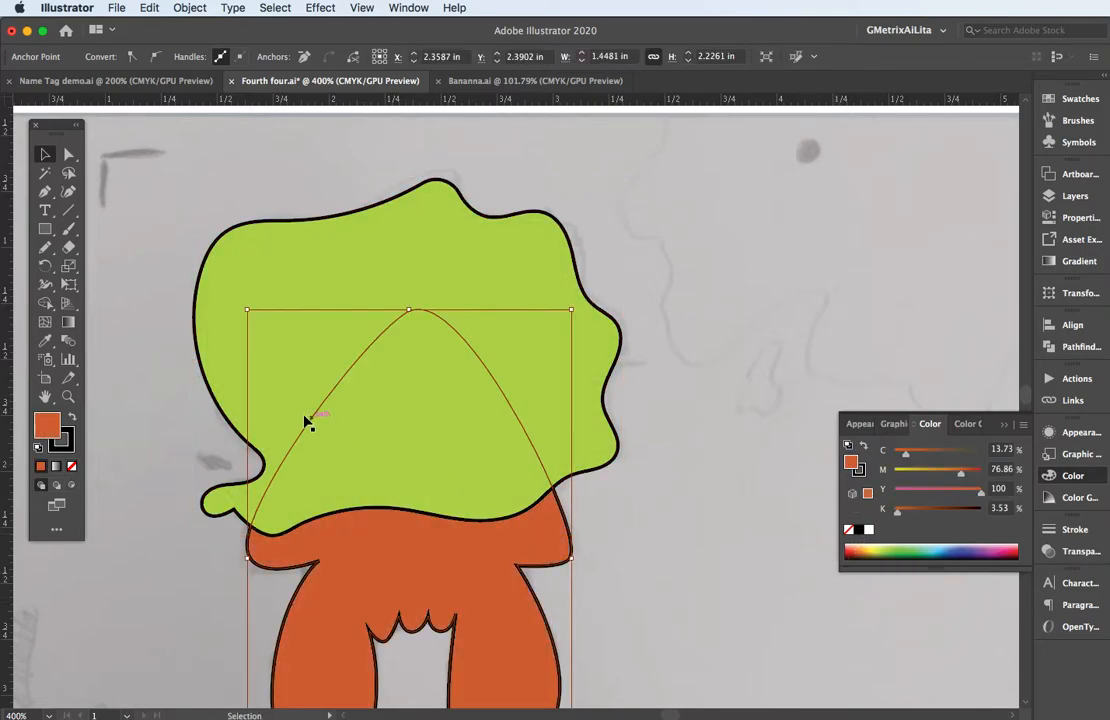
click(368, 569)
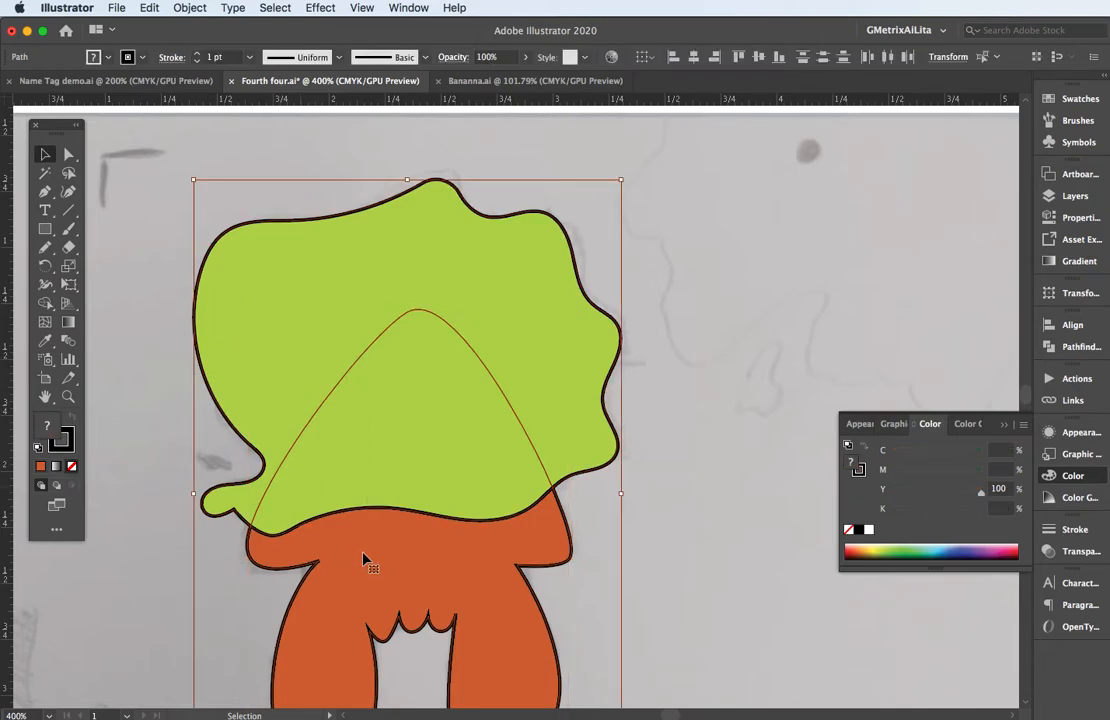
click(45, 304)
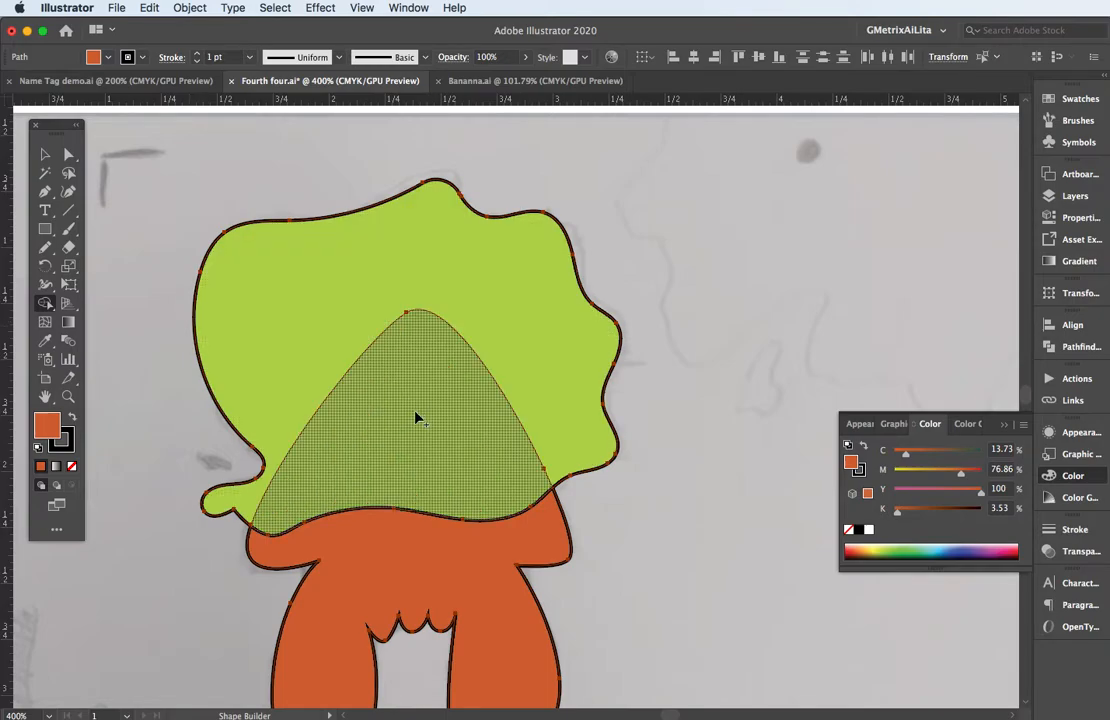
drag(381, 561, 389, 478)
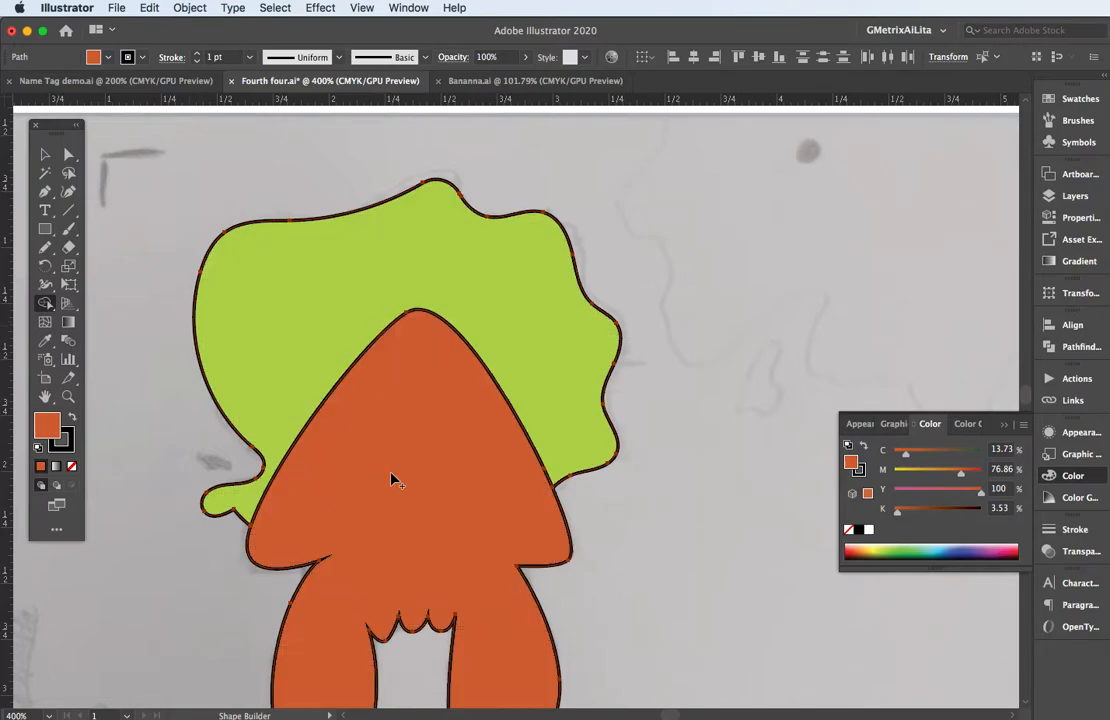
click(45, 154)
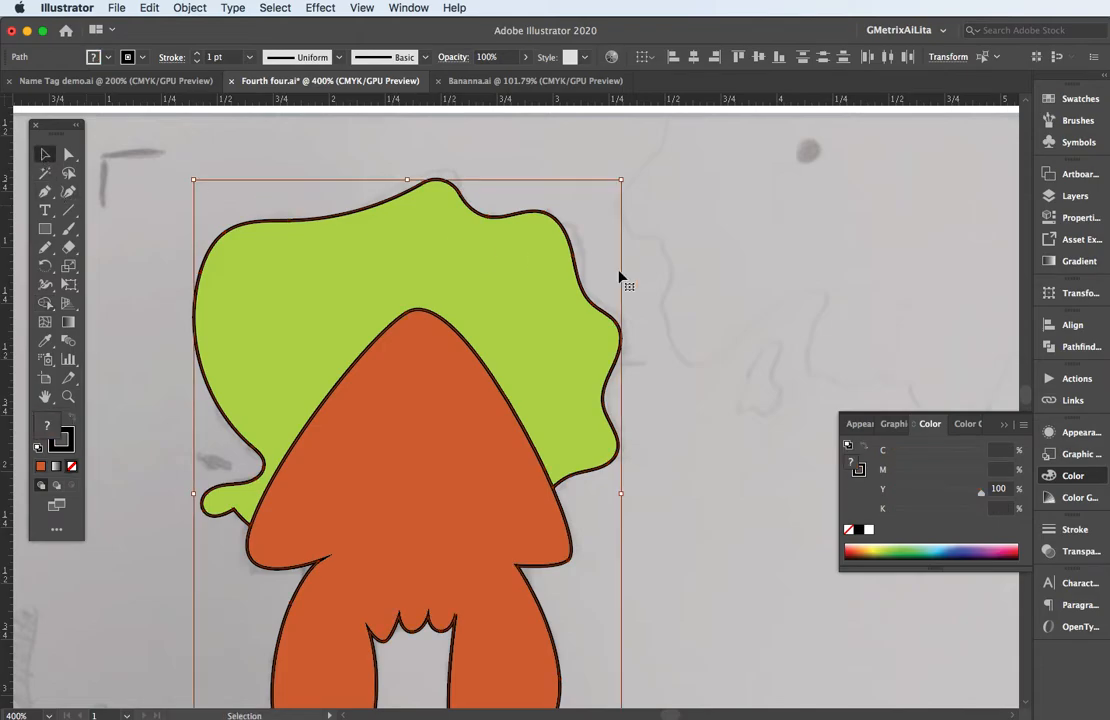
click(700, 273)
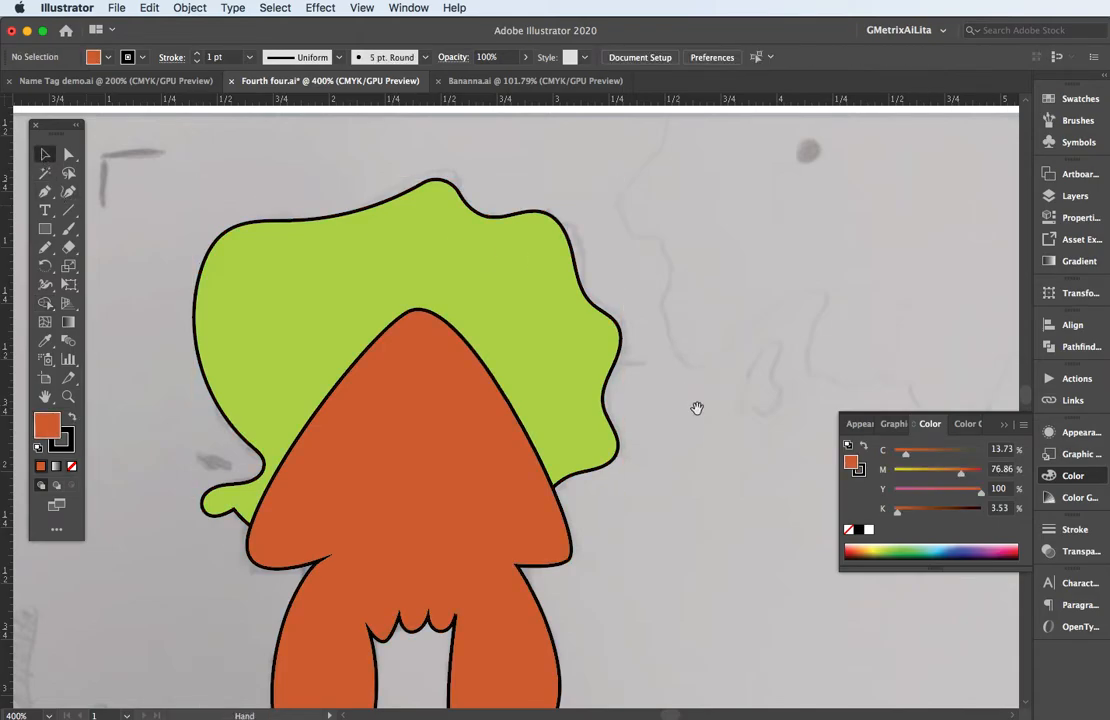
Trace the shaded wavy mound in the sketch's lower-left corner as a closed Pencil shape extending past the sketch's left and bottom edges.
drag(696, 405, 701, 307)
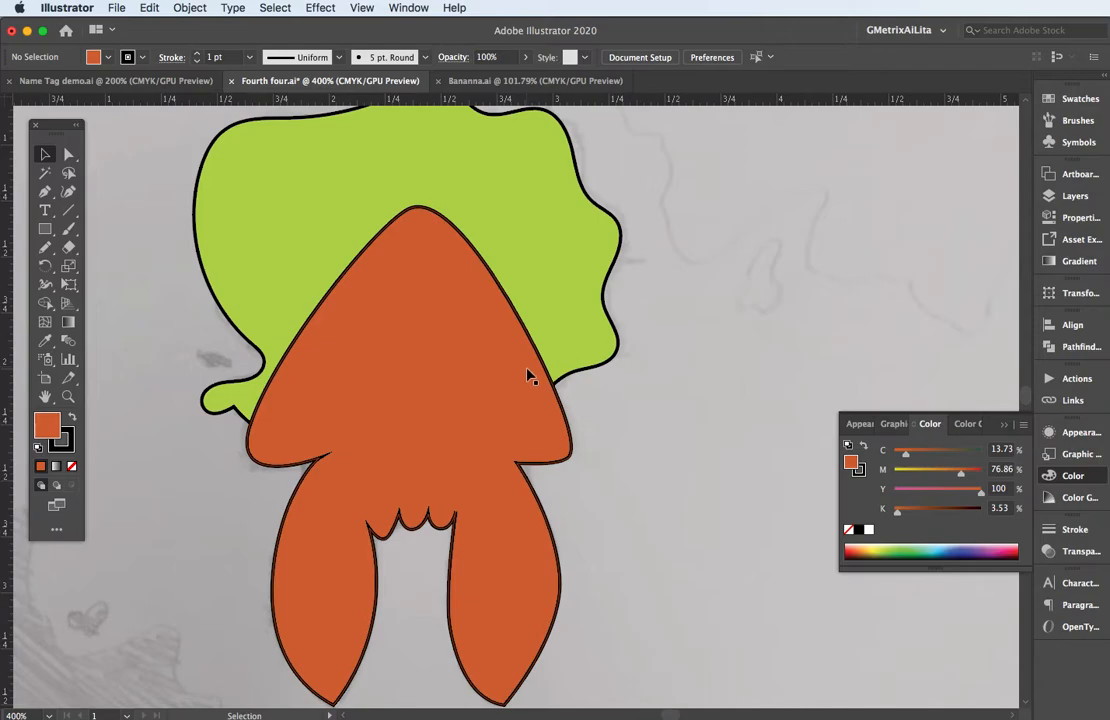
drag(540, 471, 870, 292)
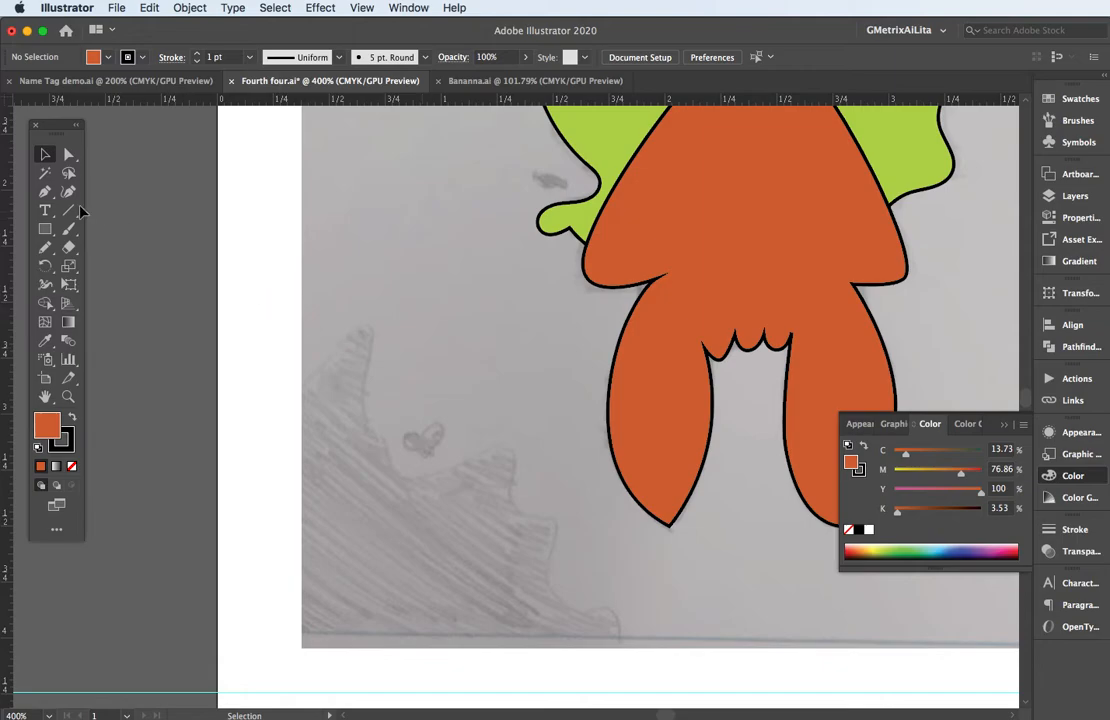
click(45, 249)
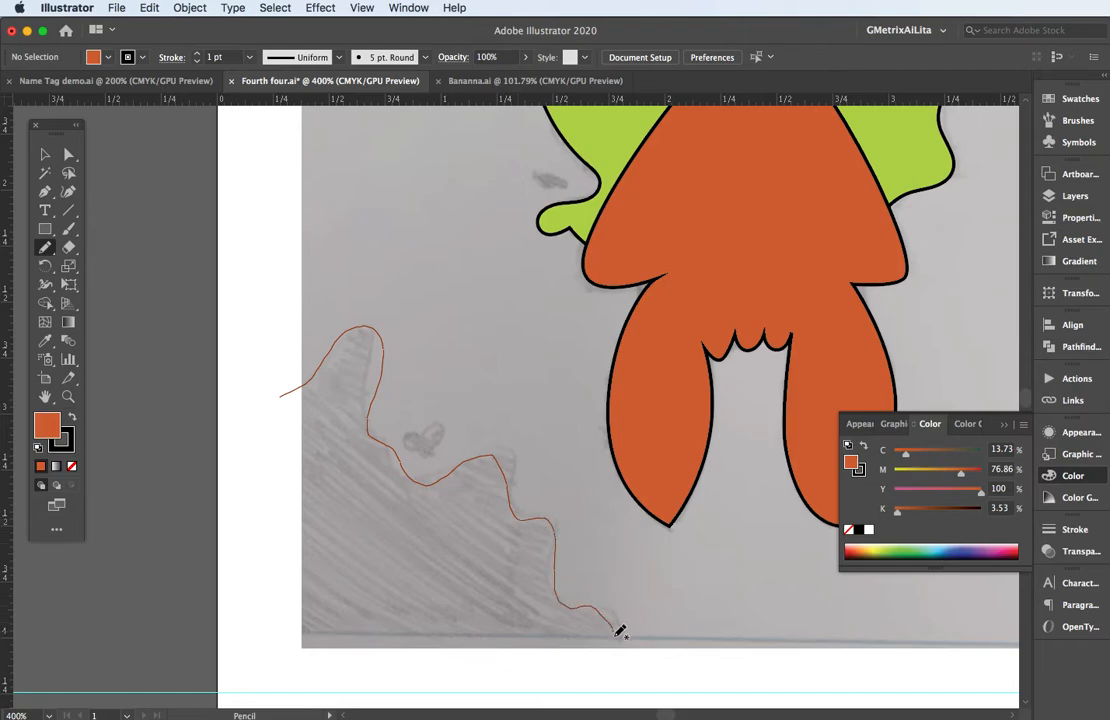
mouse_move(549, 671)
mouse_down()
mouse_move(340, 670)
mouse_move(274, 652)
mouse_move(228, 529)
mouse_move(254, 436)
mouse_up()
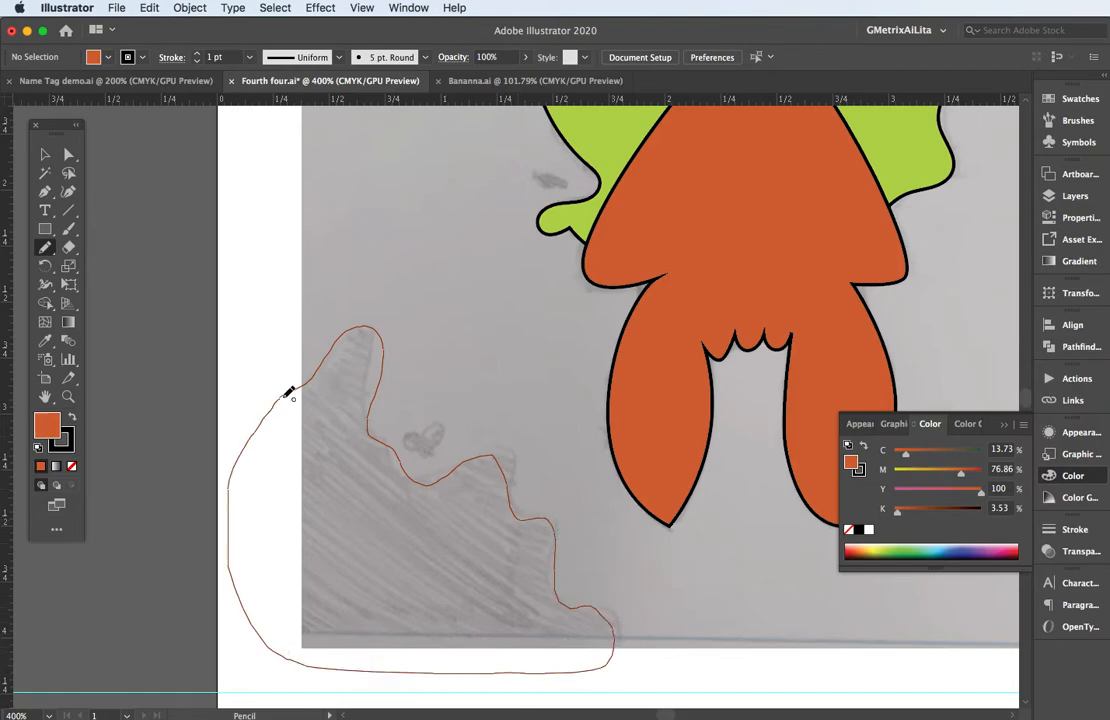
drag(284, 396, 300, 384)
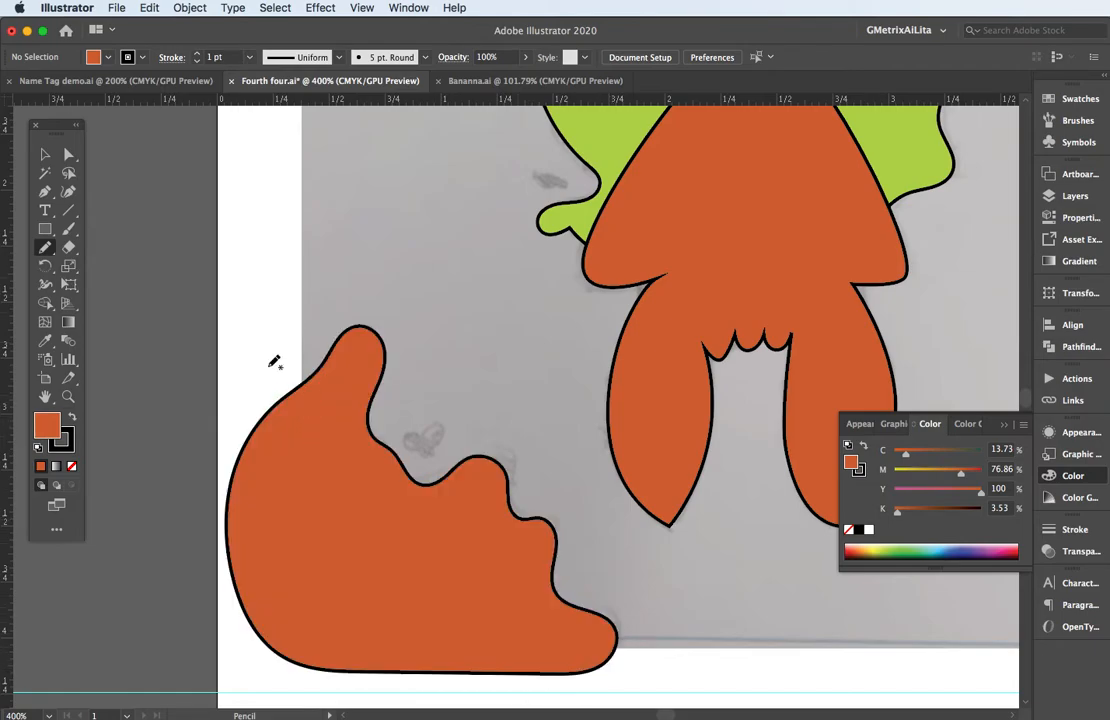
Draw a rectangle over the mound, starting at the sketch's left edge, and fill it with yellow-green (C 21.96%, M 0%, Y 100%, K 0%).
click(44, 230)
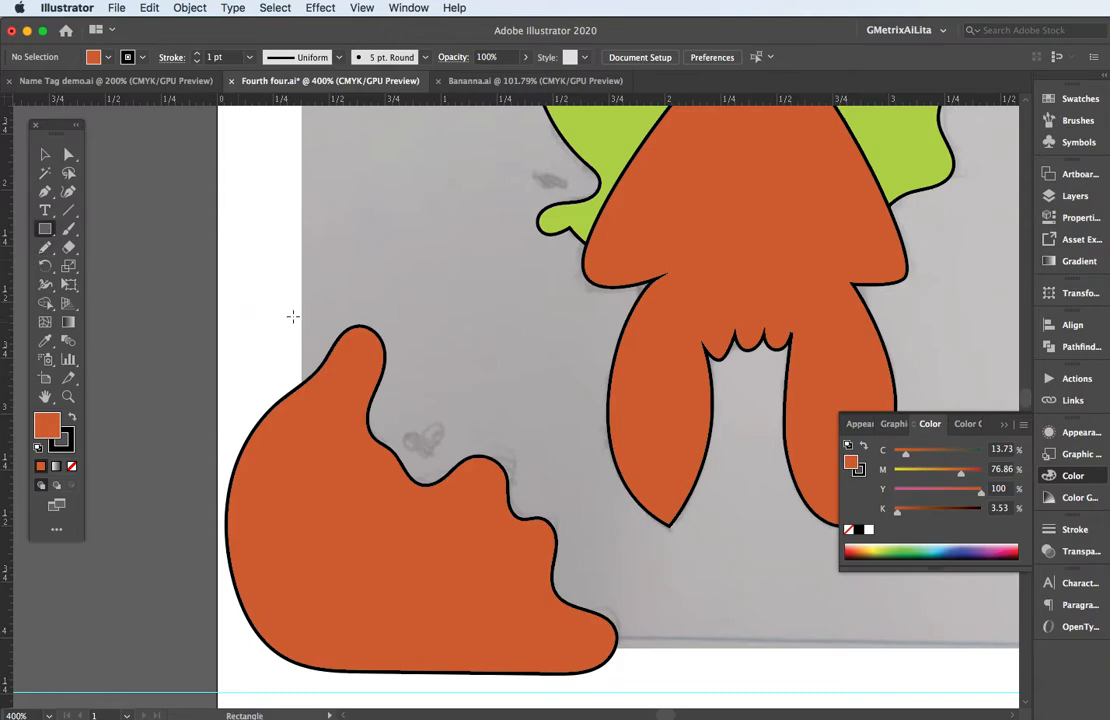
drag(301, 307, 655, 638)
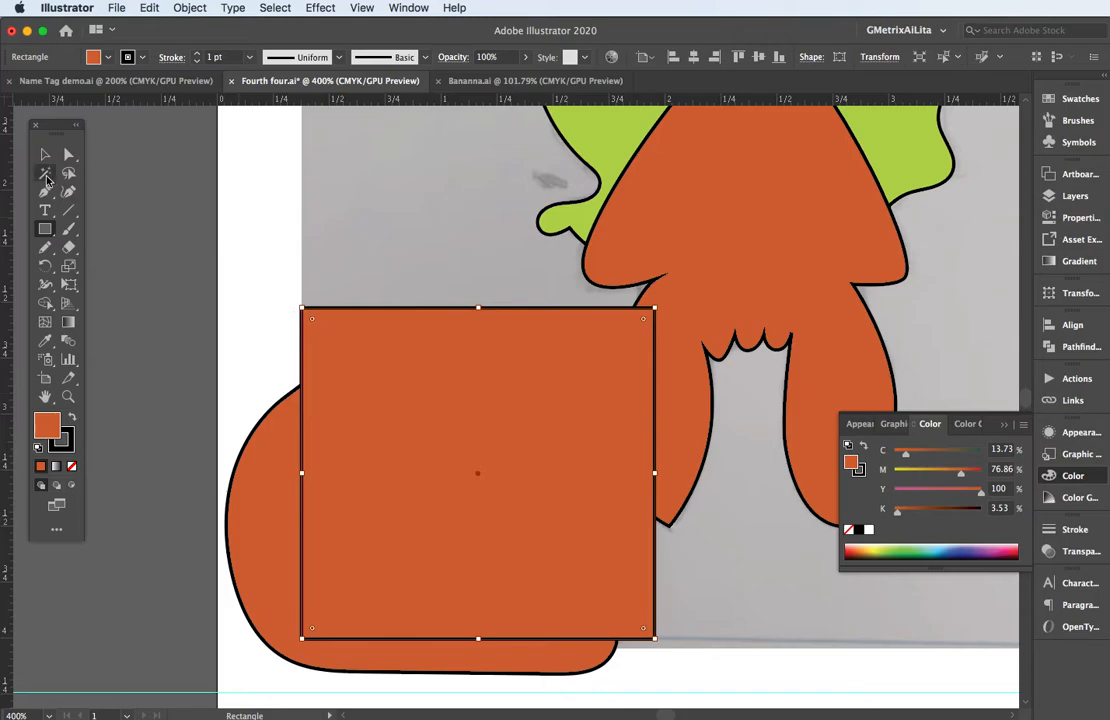
click(44, 154)
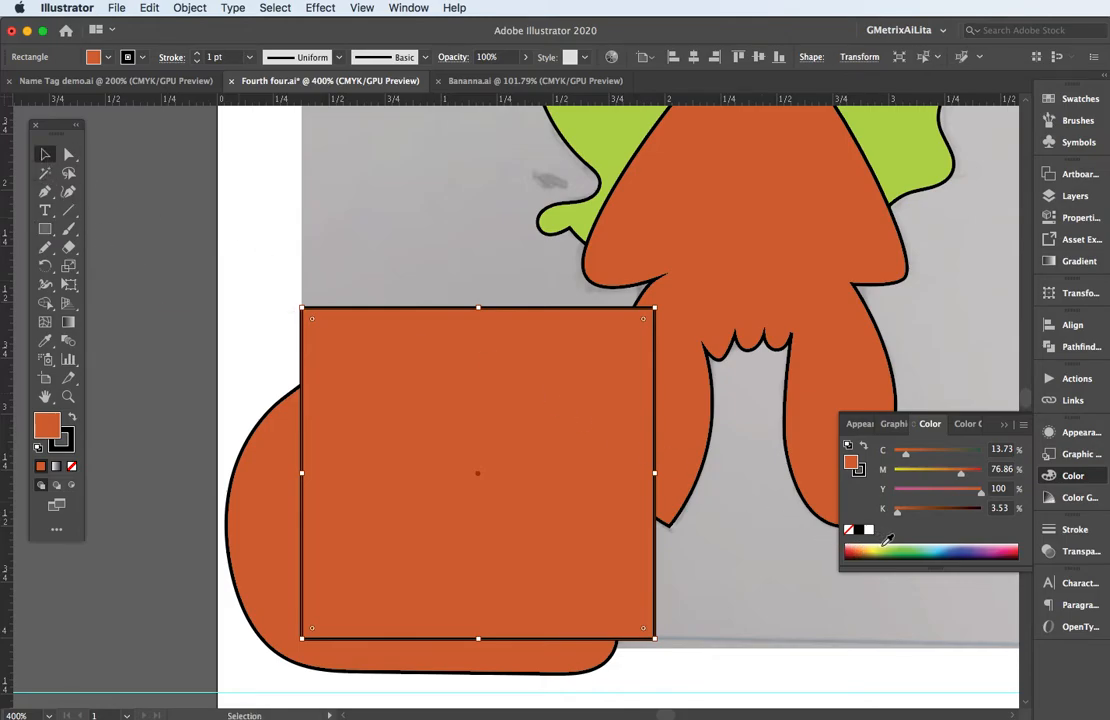
click(882, 547)
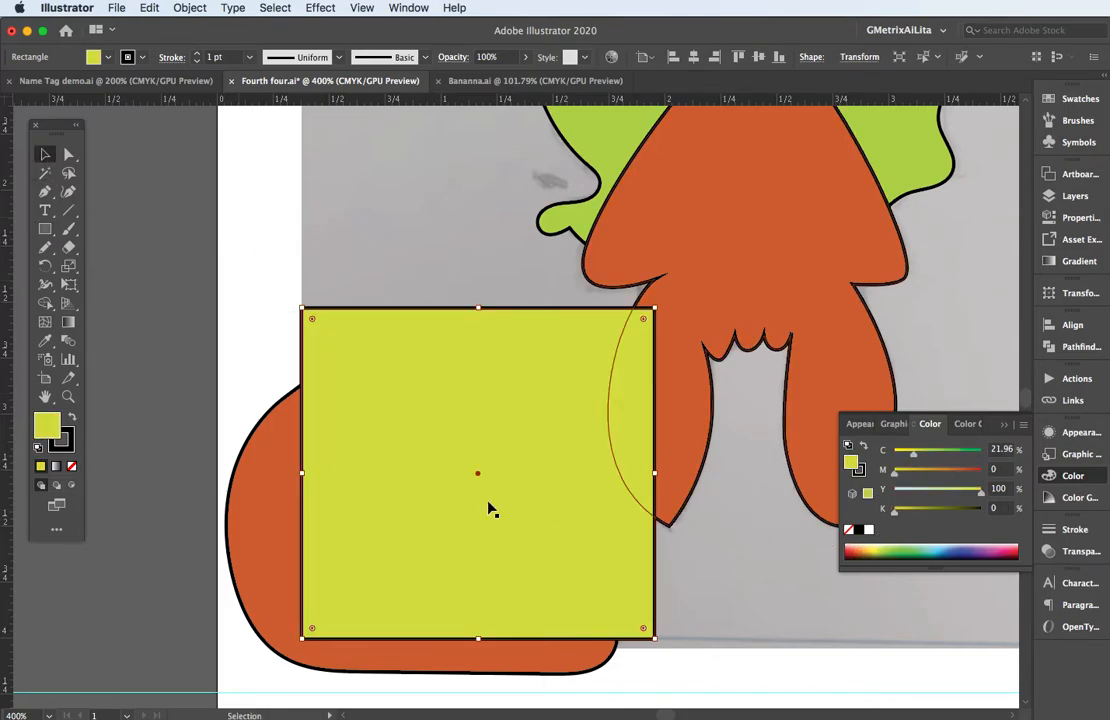
Trim the mound and rectangle to their overlapping area with Shape Builder, removing the surrounding pieces, and deselect the result.
shift+click(247, 490)
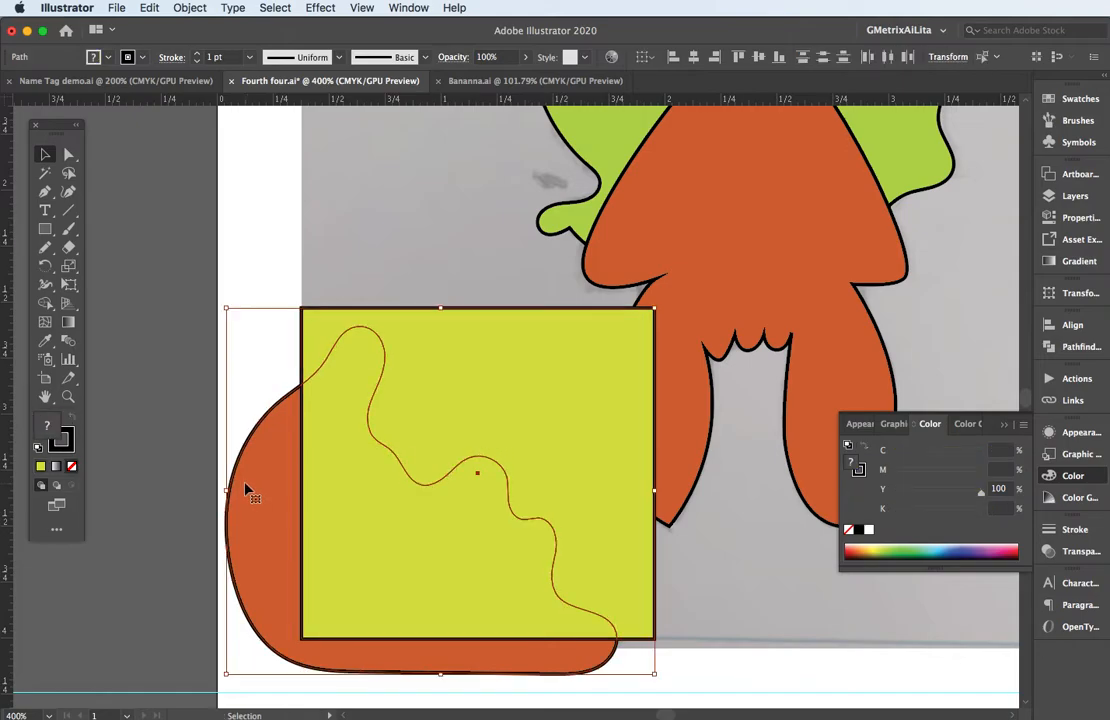
click(45, 303)
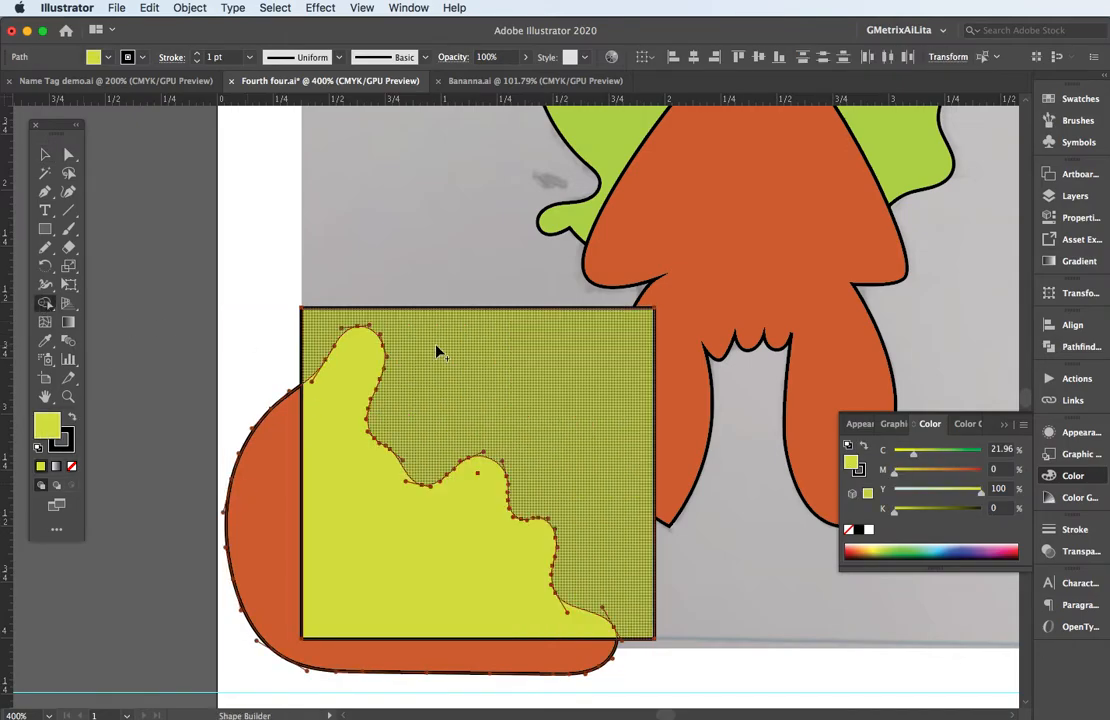
alt+click(437, 352)
alt+click(274, 456)
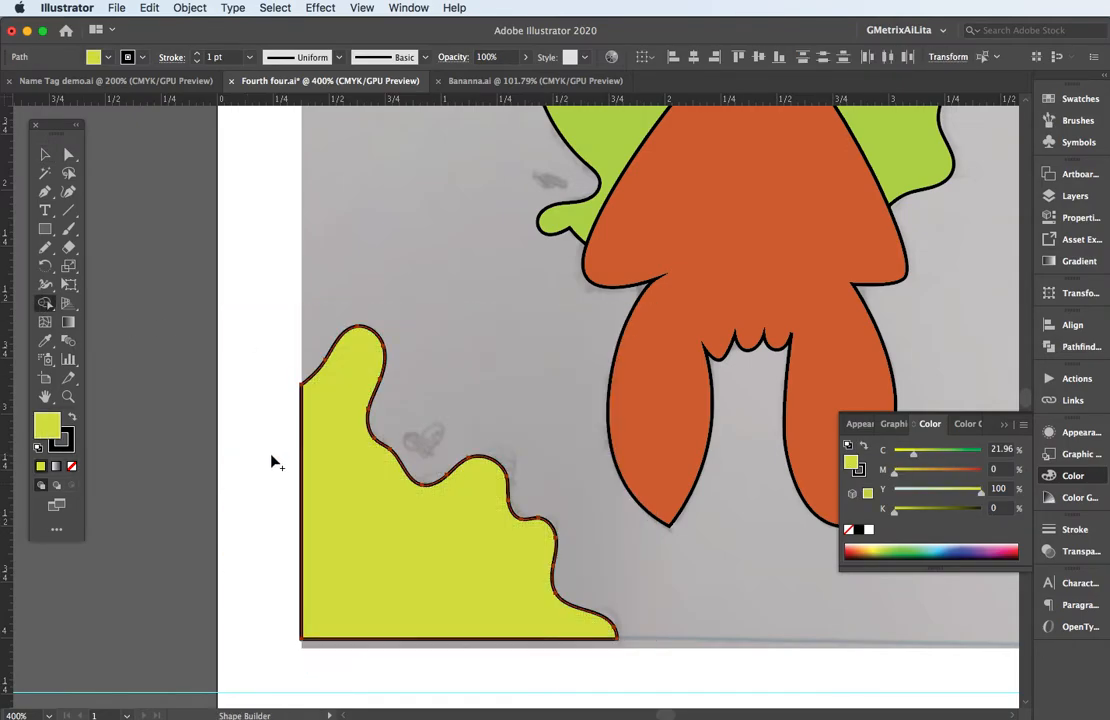
click(45, 155)
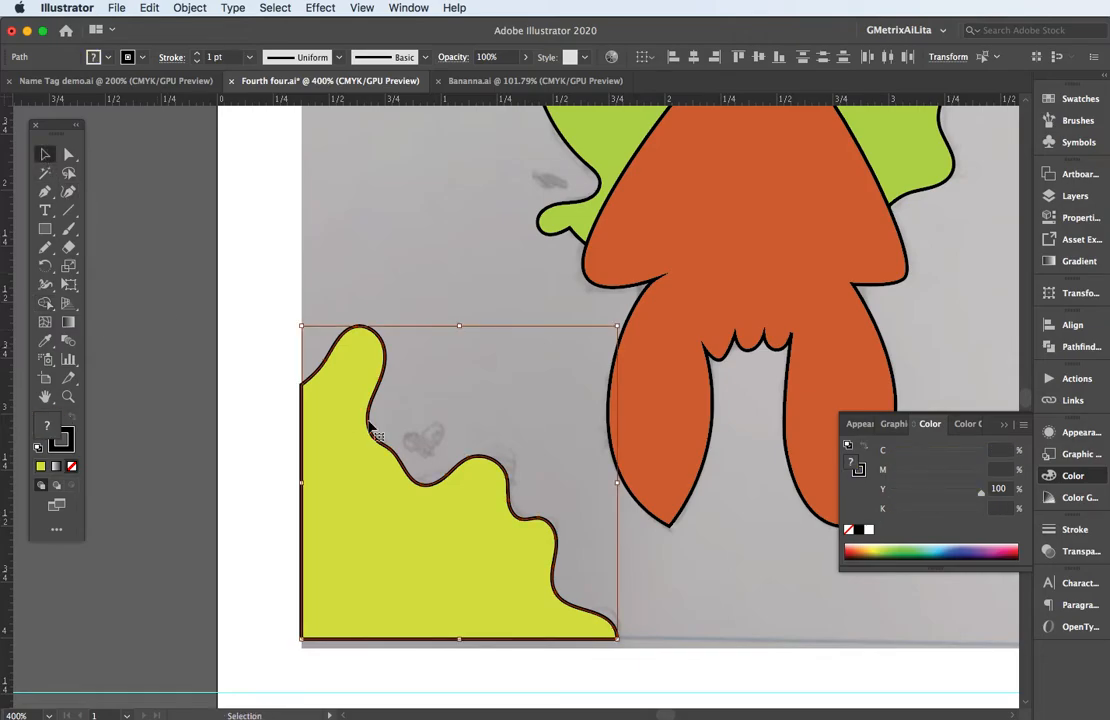
click(406, 278)
Trace the wavy dripping outline in the sketch's upper-right corner as a closed Pencil shape extending past the sketch's top and right edges.
drag(637, 268, 272, 503)
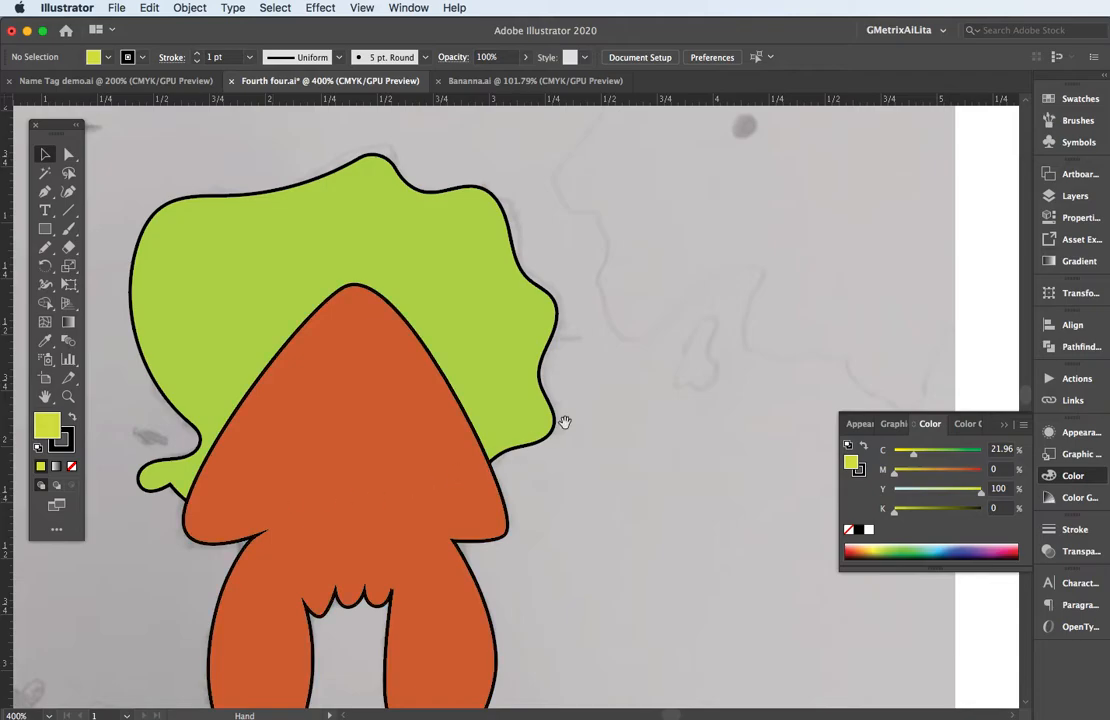
drag(565, 421, 426, 465)
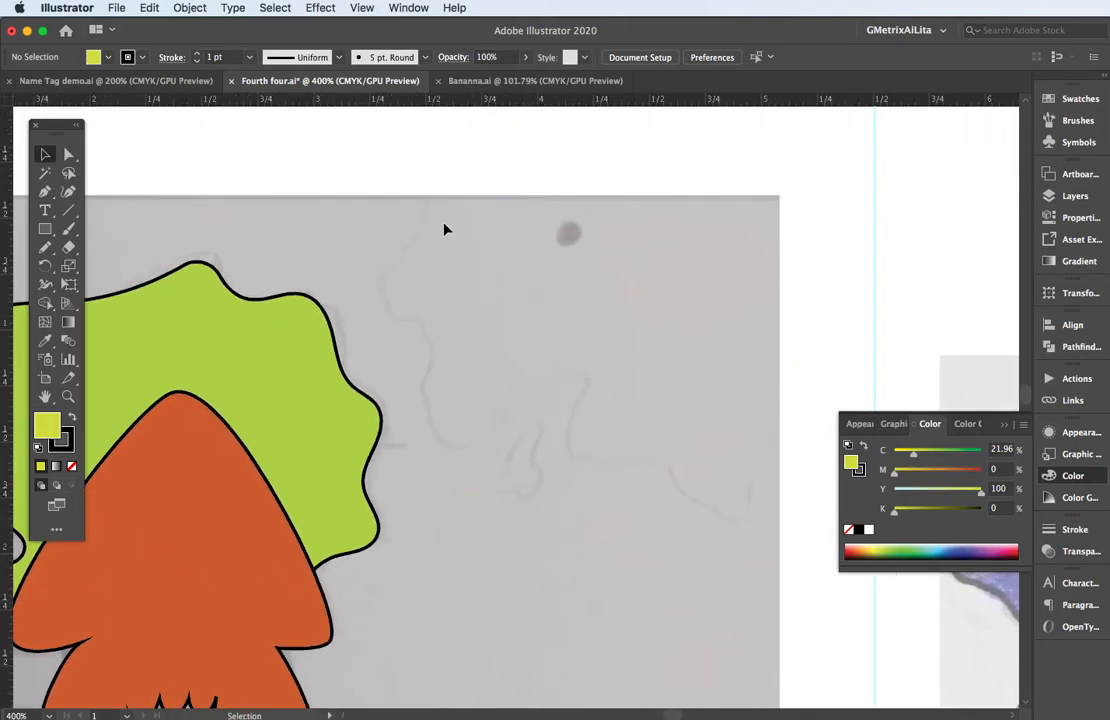
click(45, 248)
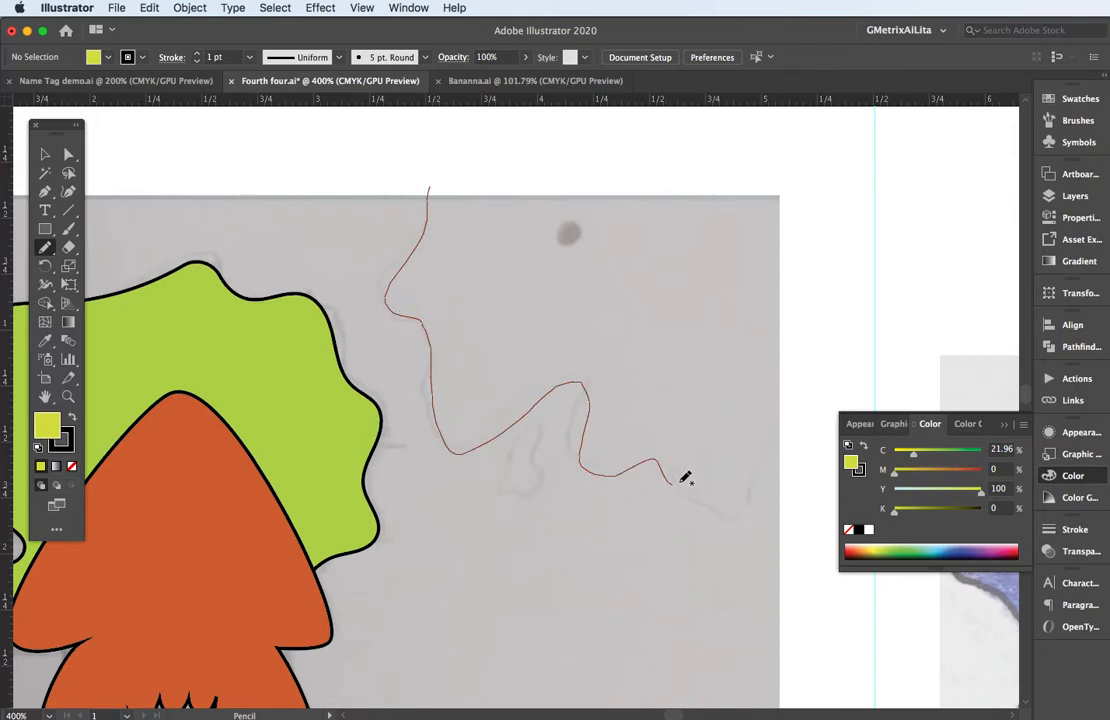
mouse_move(771, 436)
mouse_down()
mouse_move(814, 297)
mouse_move(810, 204)
mouse_move(742, 177)
mouse_move(439, 163)
mouse_up()
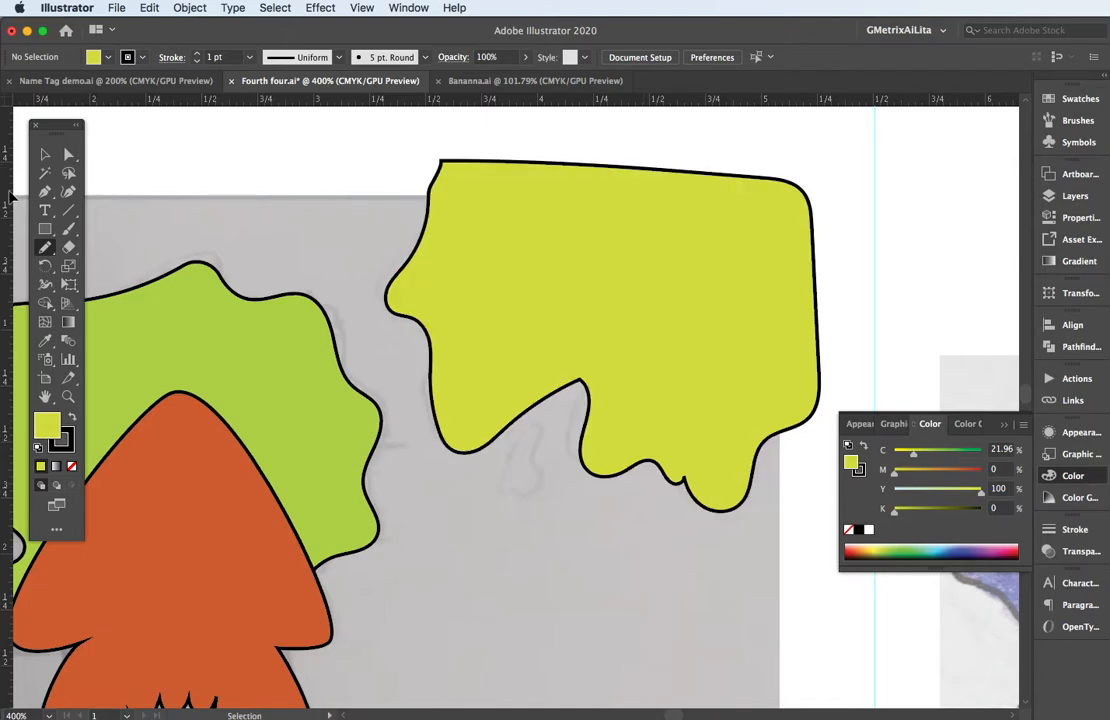
Draw a rectangle over the upper-right shape, aligned with the sketch's top and right edges and reaching below the drips.
click(45, 229)
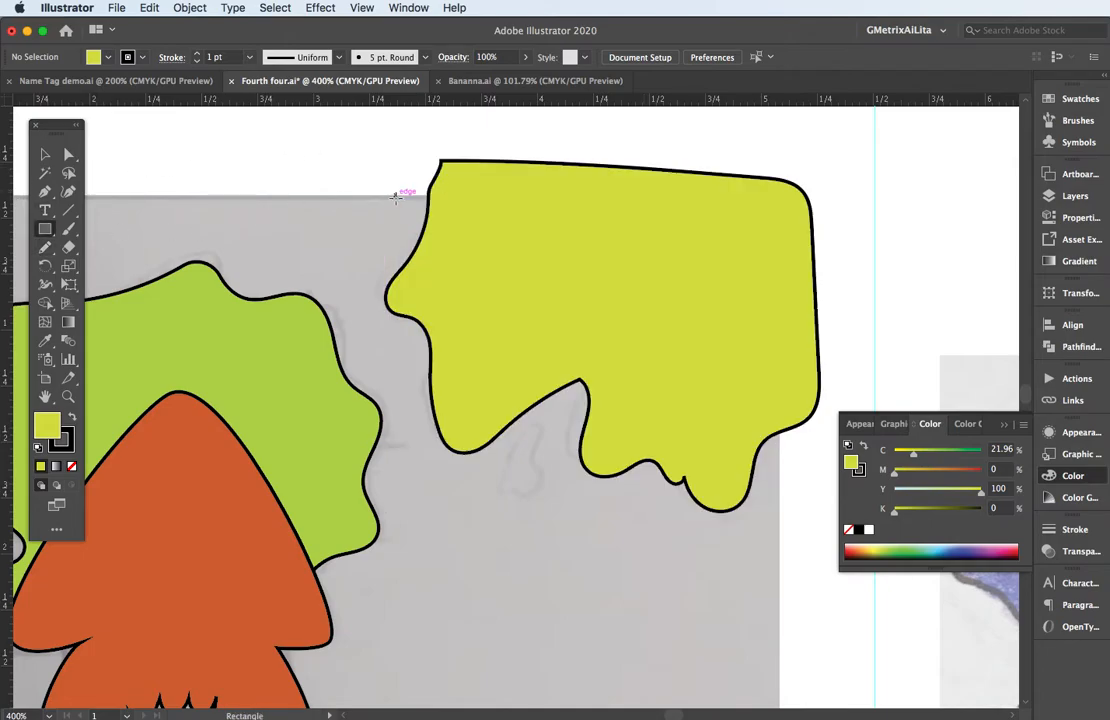
drag(396, 196, 779, 616)
key(v)
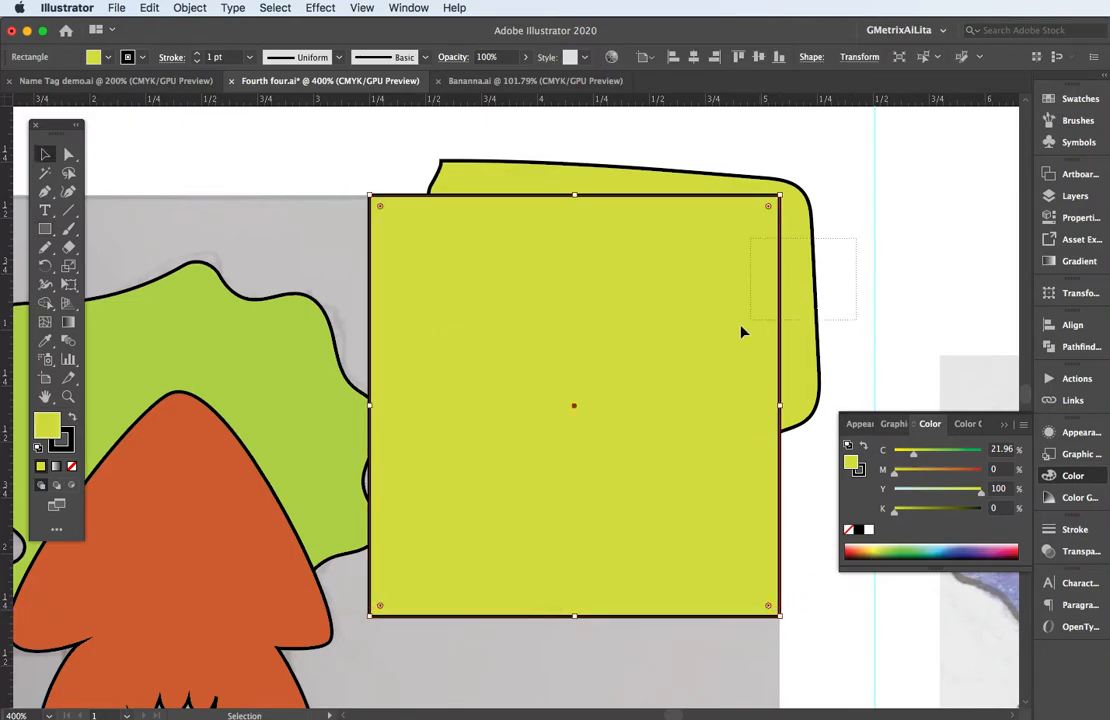
Cut away everything outside the overlap of the upper-right shape and its rectangle with Shape Builder, and deselect the result.
drag(741, 325, 712, 320)
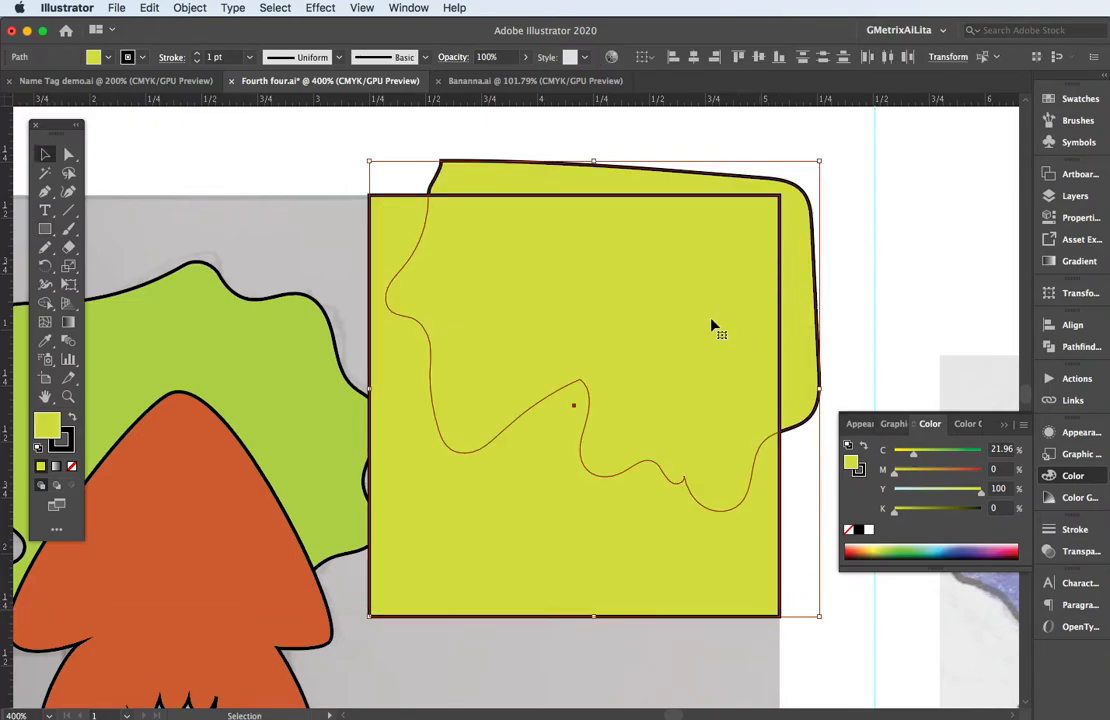
click(45, 303)
alt+click(460, 180)
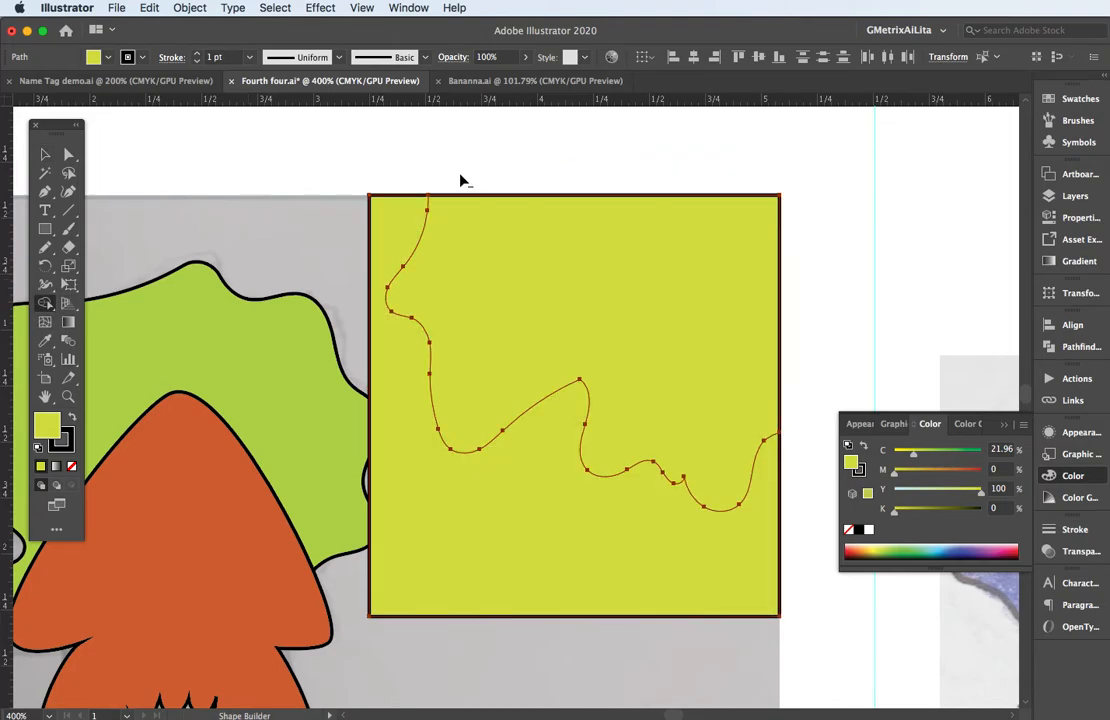
alt+click(518, 503)
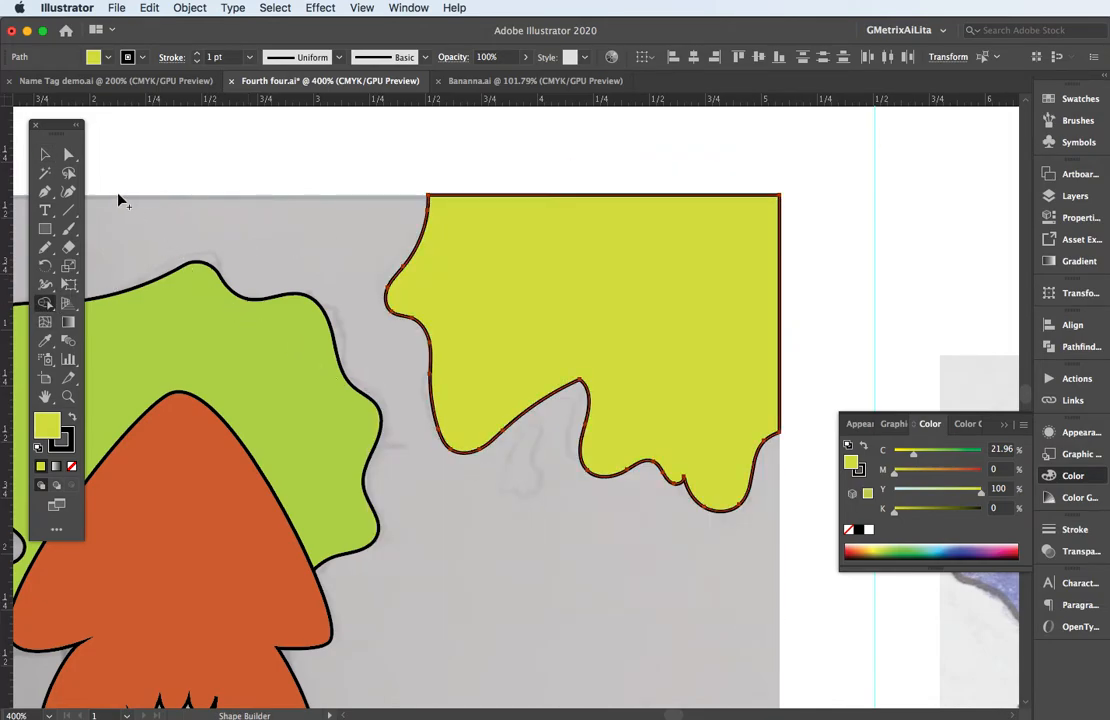
click(45, 154)
click(203, 166)
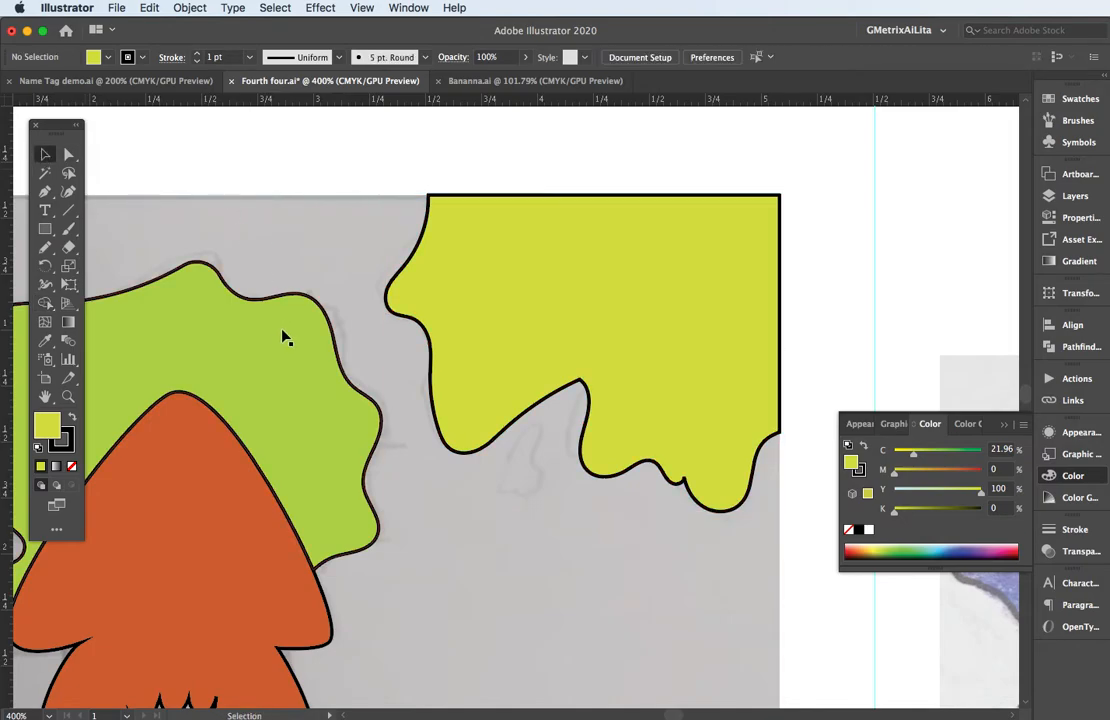
Trace the L-shaped corner mark at the sketch's upper left with the Pen tool and set it to no fill, keeping the black stroke.
drag(348, 326, 430, 283)
key(super+minus)
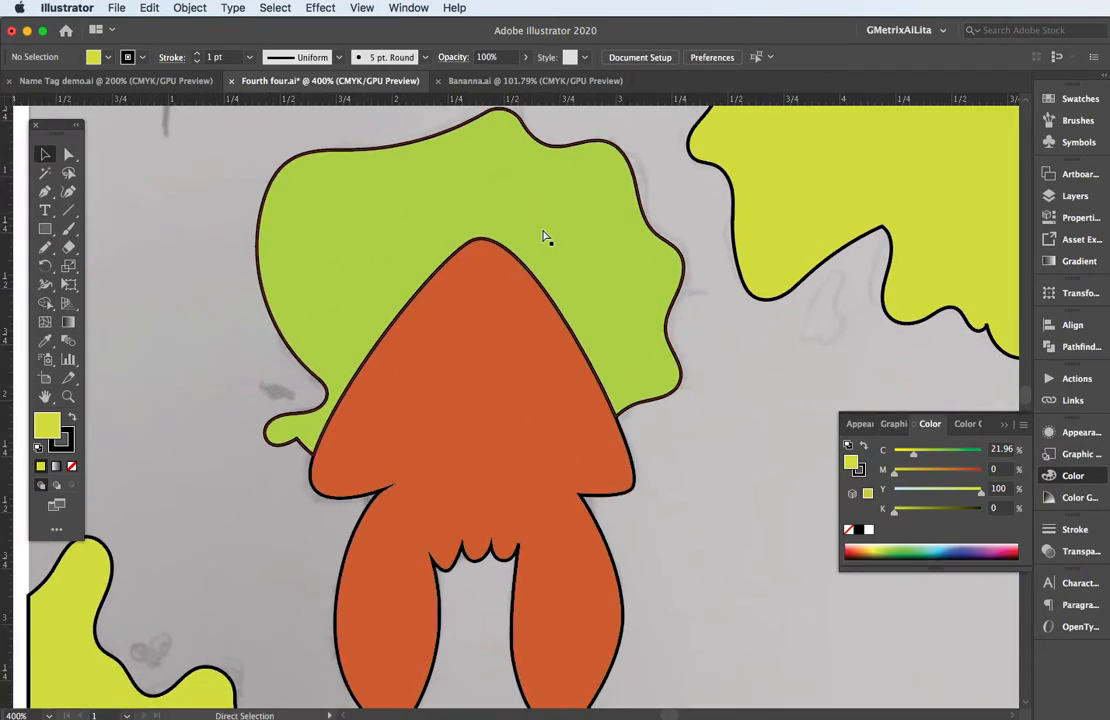
key(super+minus)
click(478, 410)
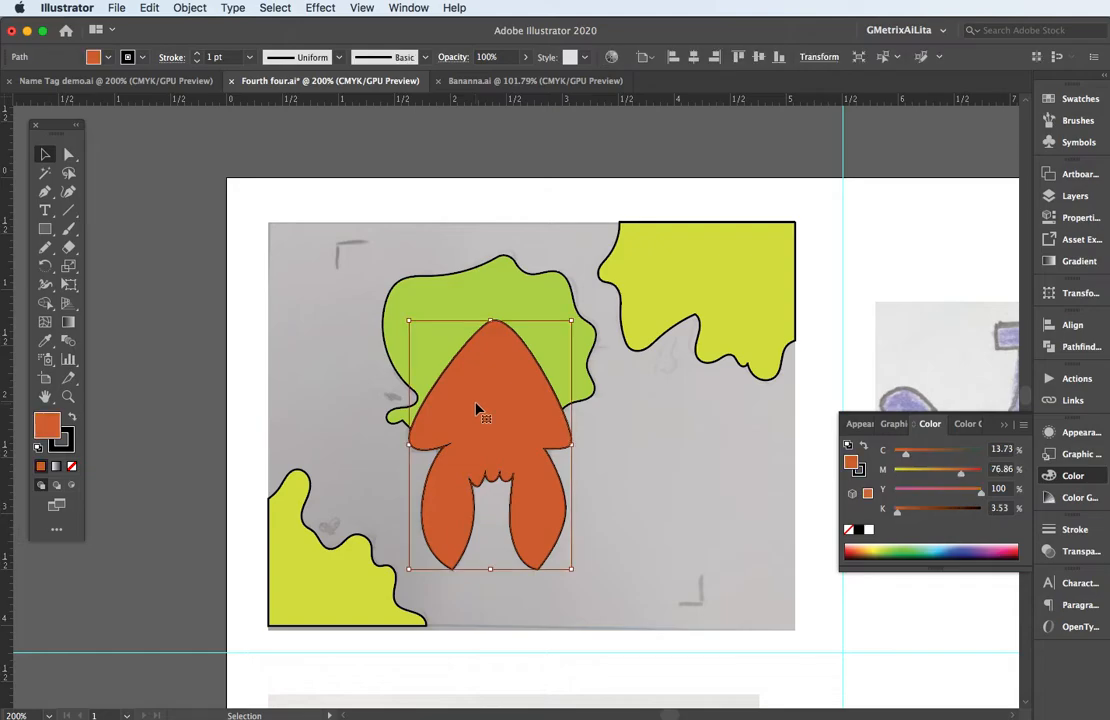
click(45, 191)
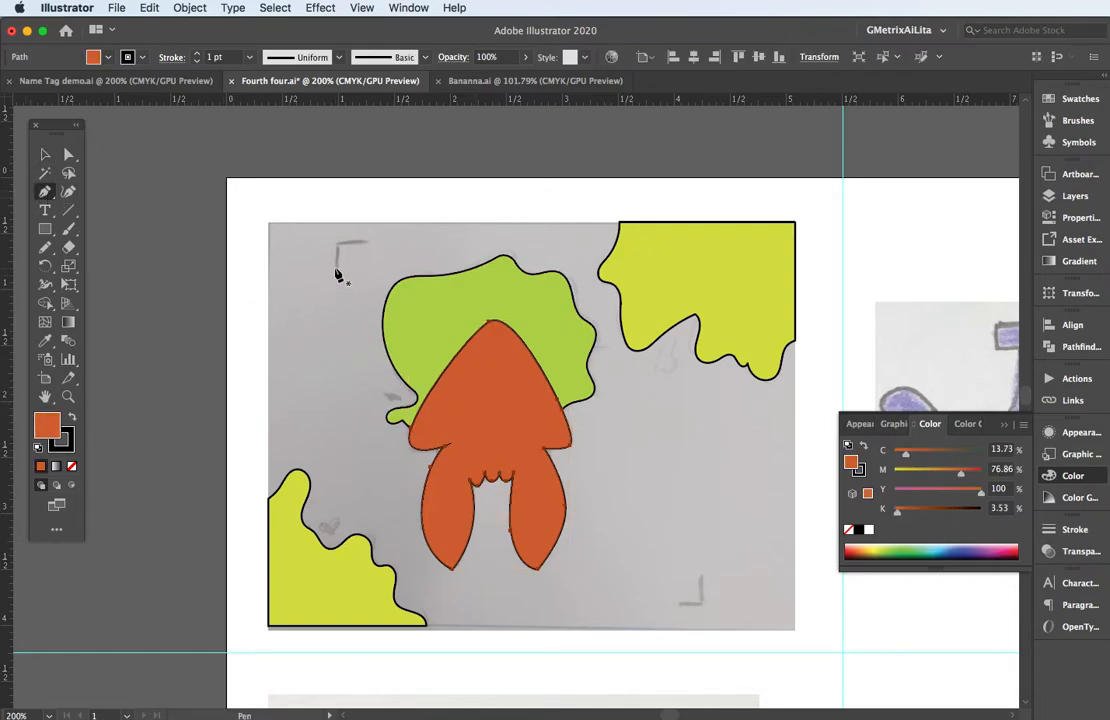
drag(336, 265, 336, 241)
click(358, 241)
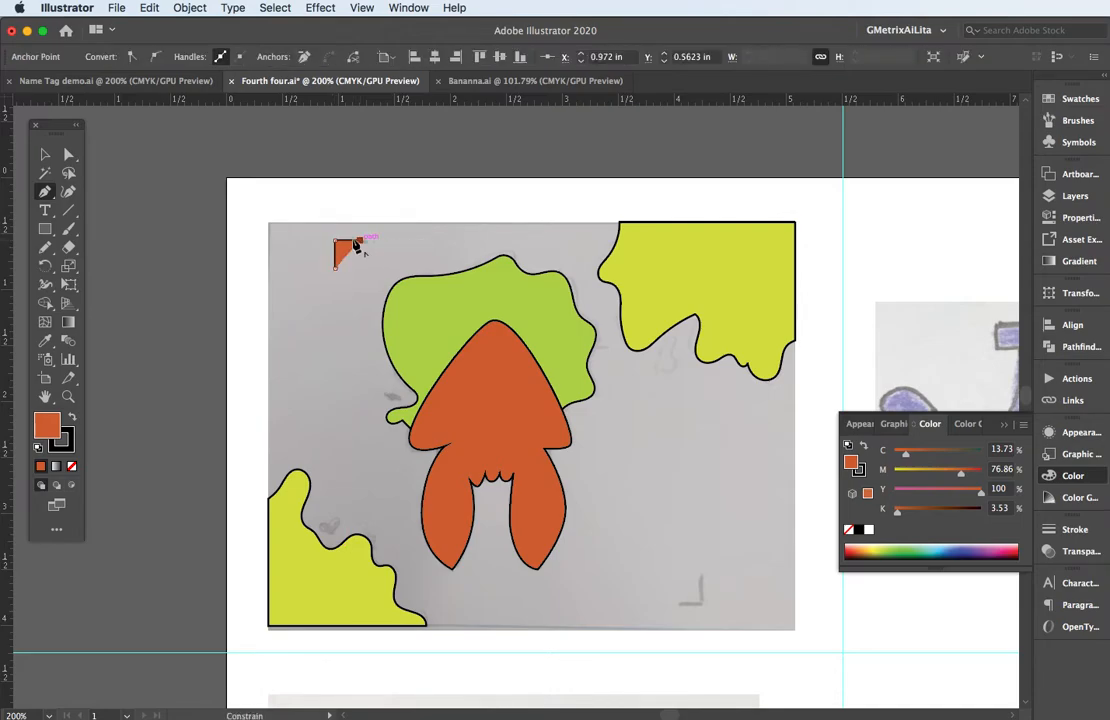
click(72, 467)
click(70, 449)
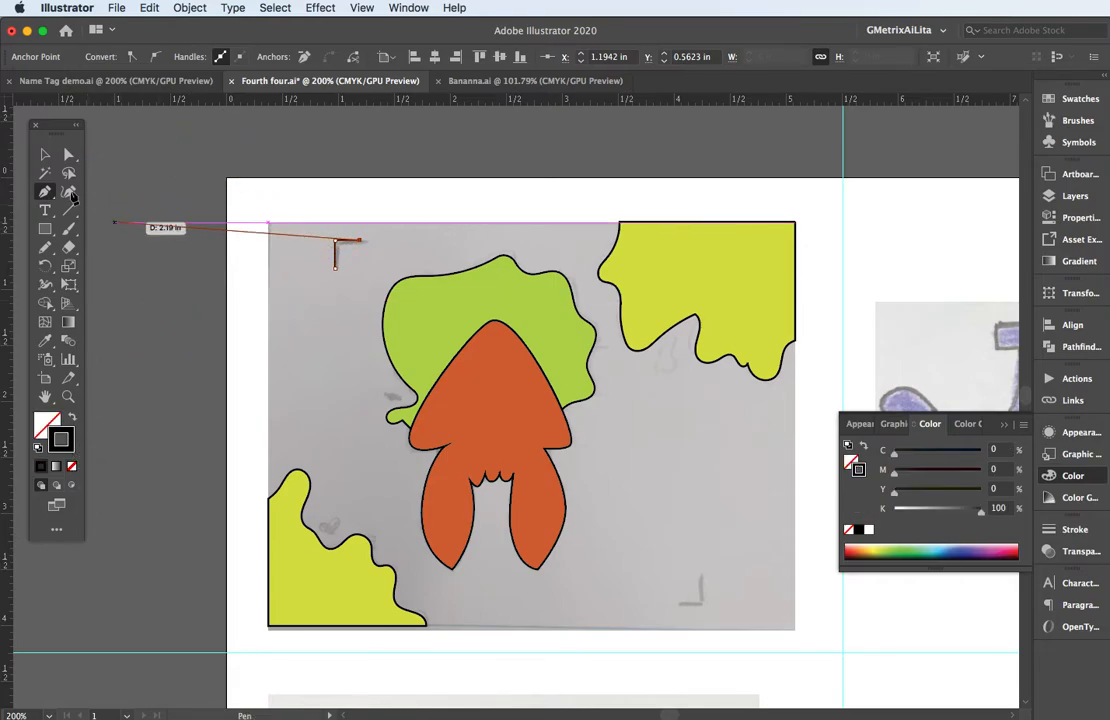
Set the upper-left corner mark's stroke weight to 3 pt and colour the stroke red.
click(45, 154)
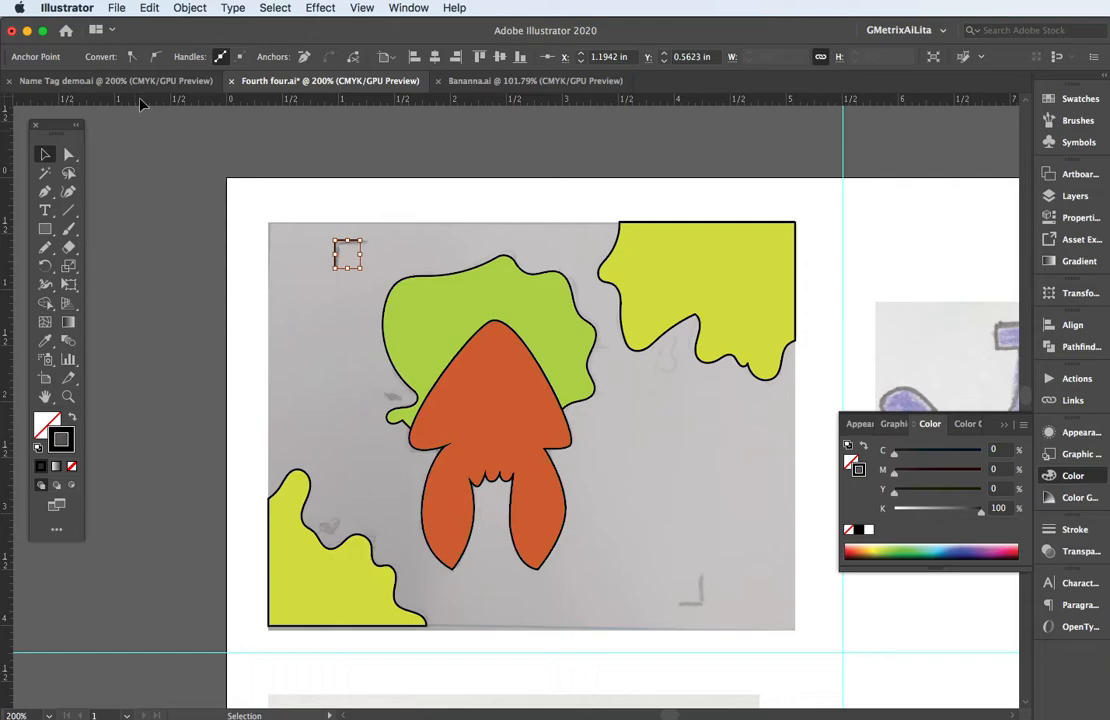
click(175, 181)
click(338, 256)
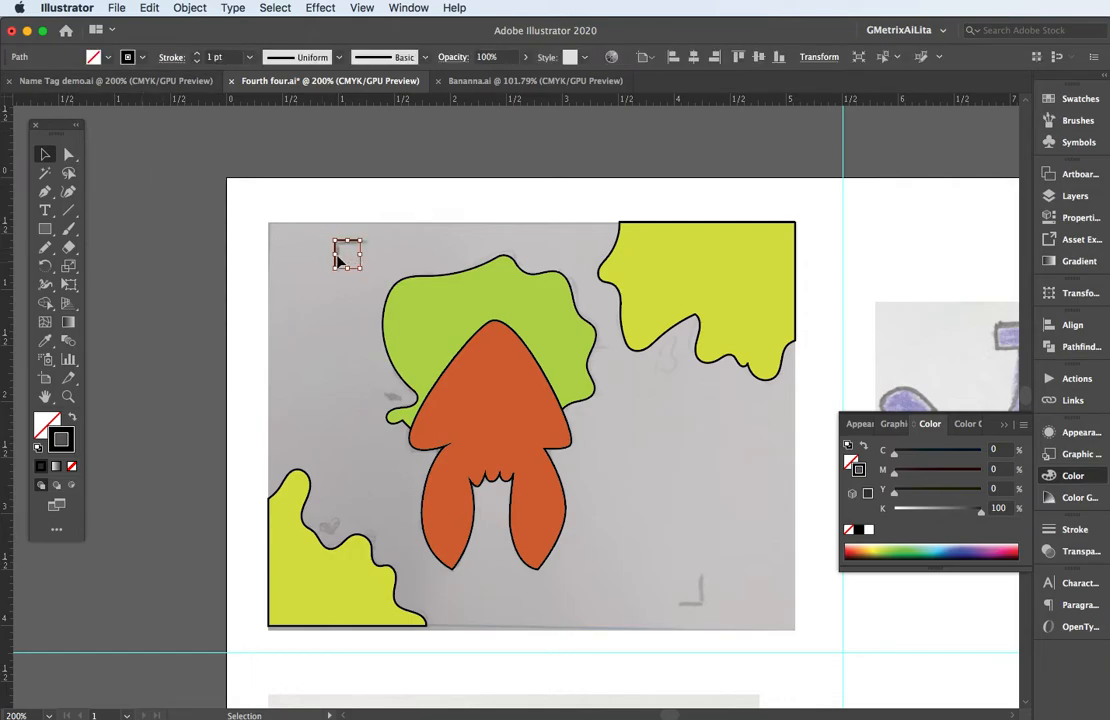
click(197, 55)
click(197, 55)
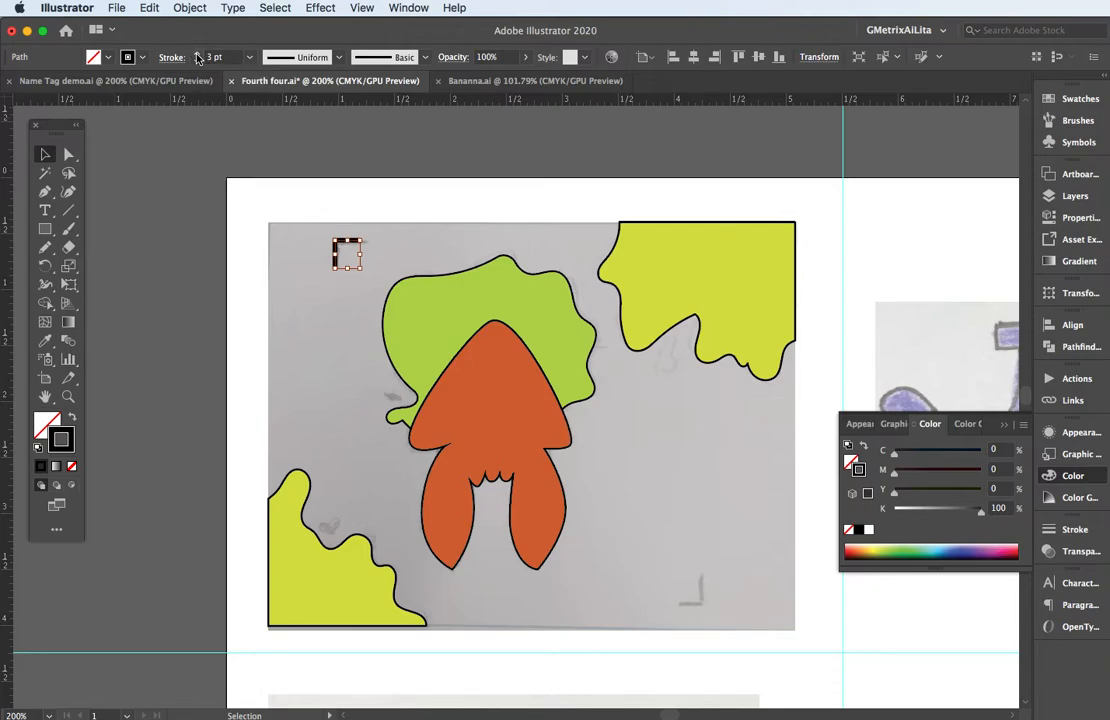
click(142, 58)
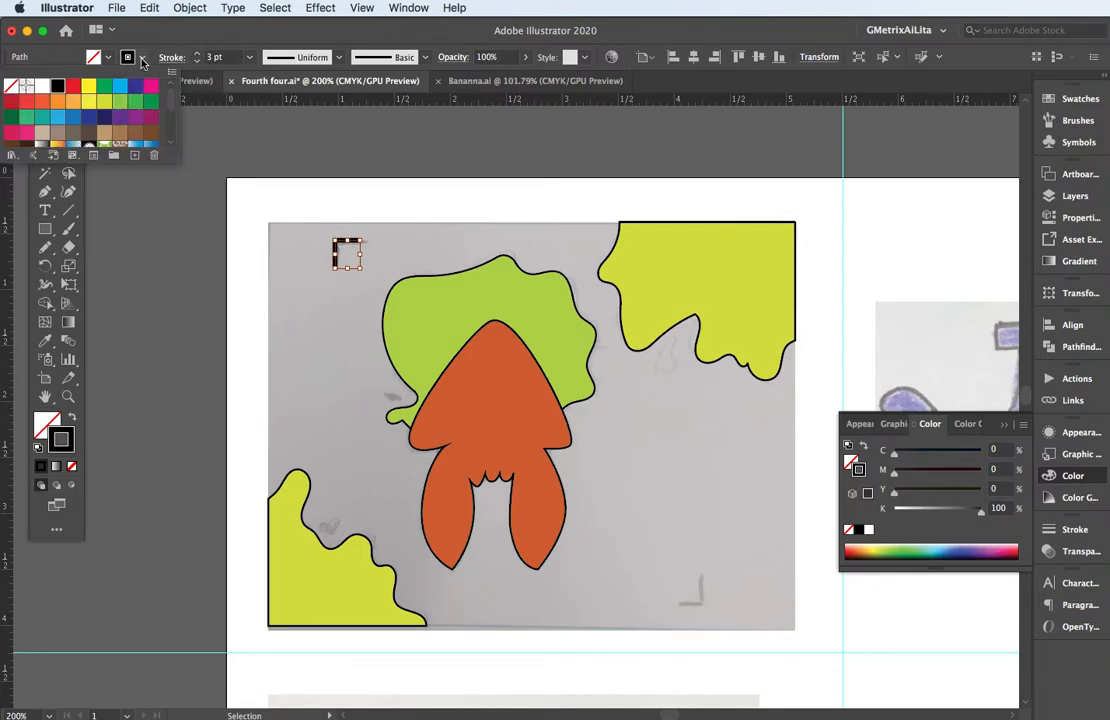
click(72, 87)
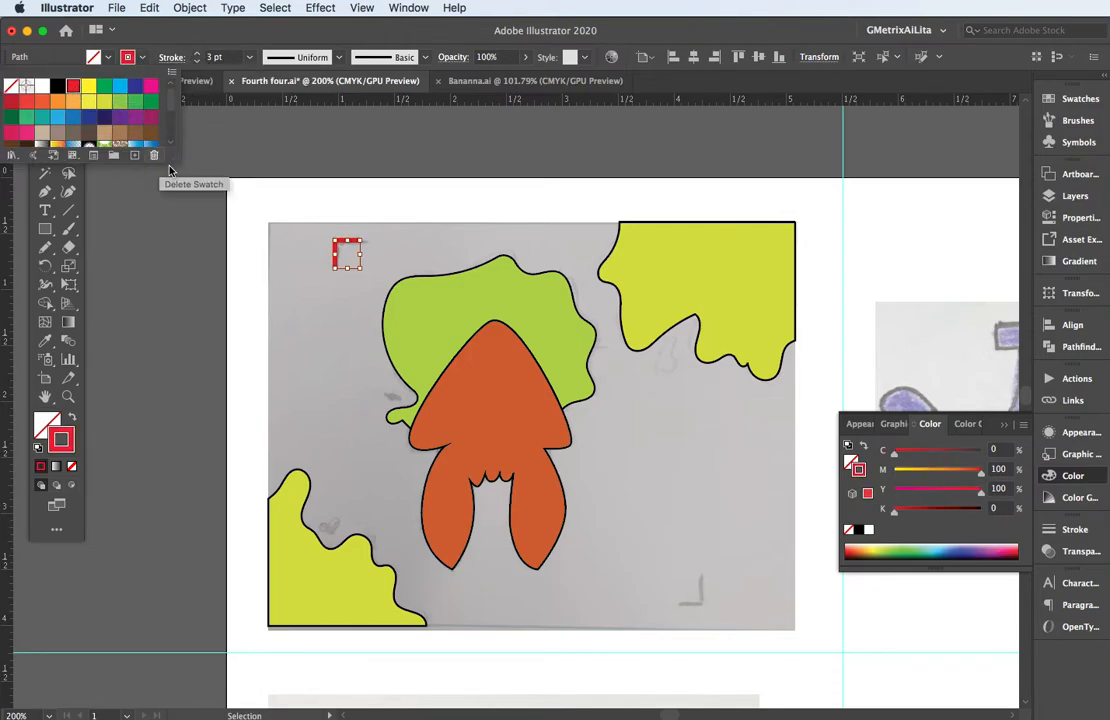
click(303, 223)
Duplicate the red corner mark onto the sketch's lower-right corner mark and turn the copy 180° to match it.
drag(345, 245, 690, 586)
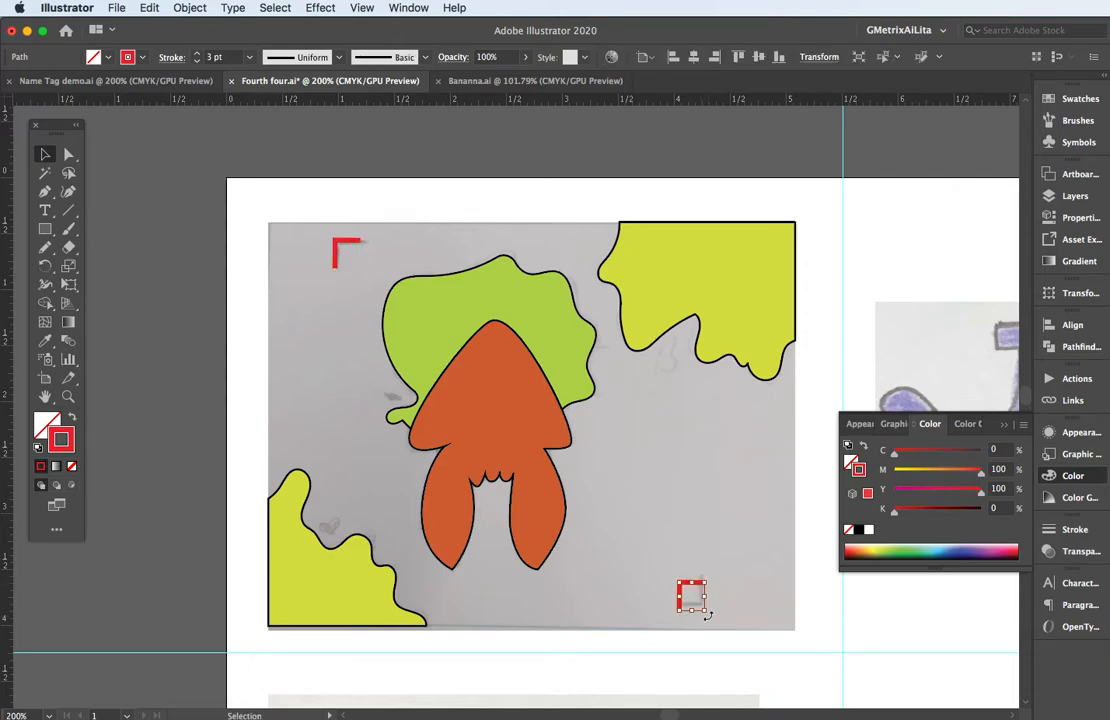
scroll(706, 615, up, 10)
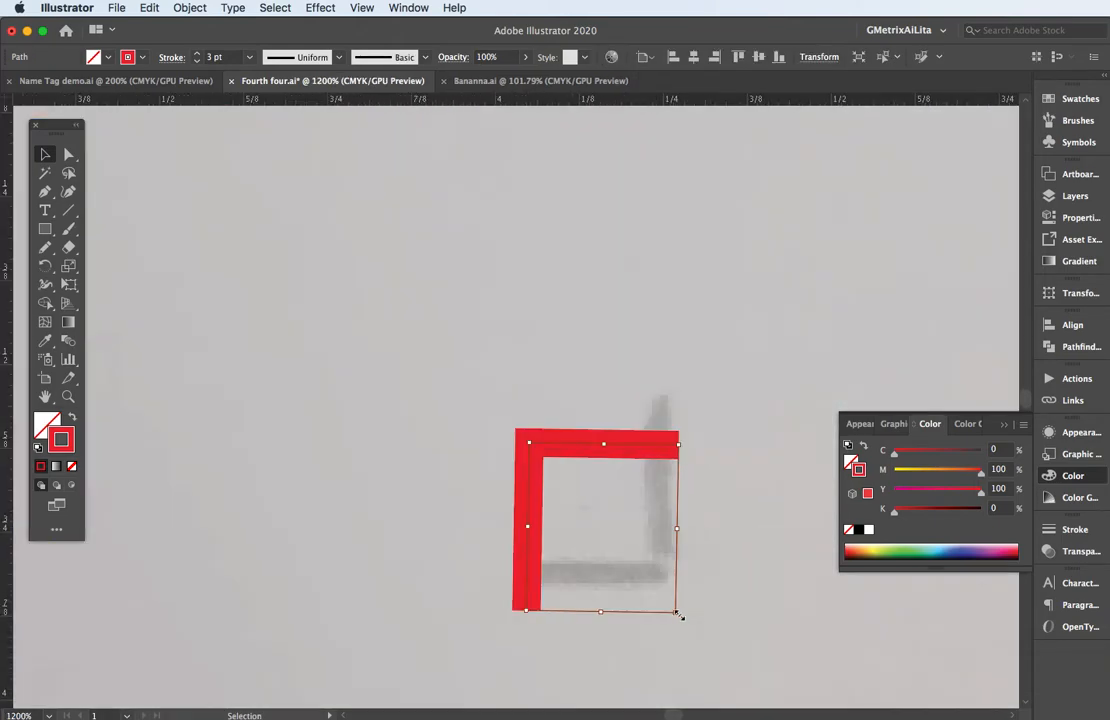
drag(679, 615, 511, 455)
scroll(452, 398, down, 2)
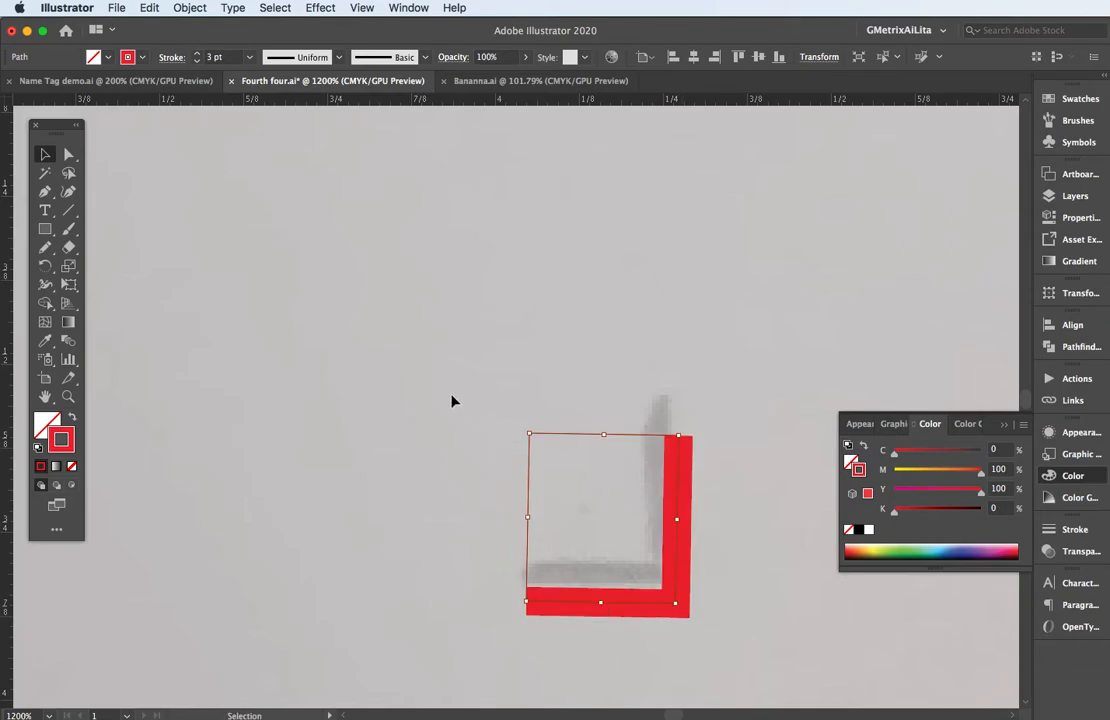
click(449, 391)
Remove the orange fill from the central squid shape, keeping its black outline.
key(ctrl+minus)
key(ctrl+minus)
key(ctrl+minus)
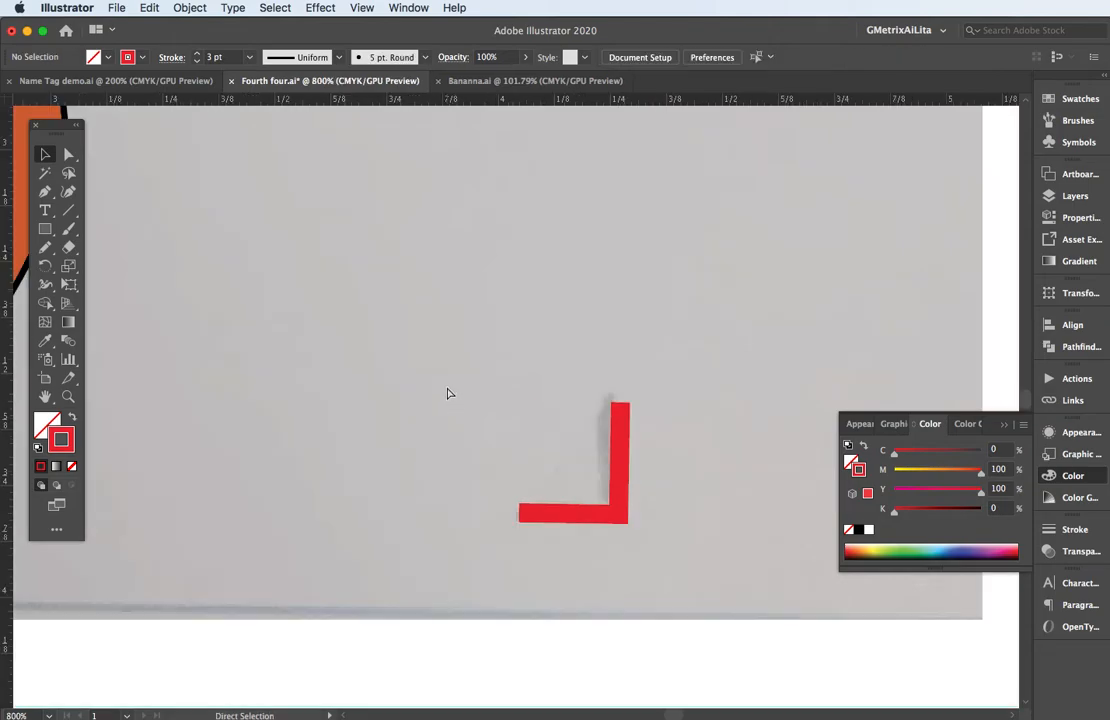
key(ctrl+minus)
key(ctrl+minus)
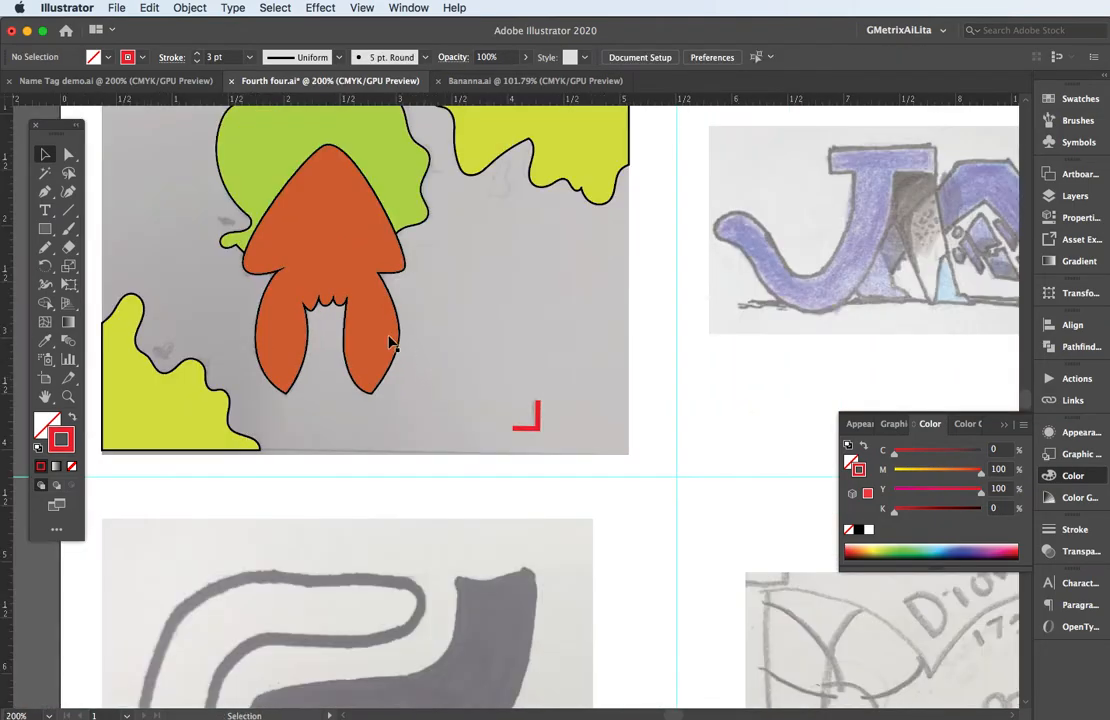
drag(377, 322, 605, 538)
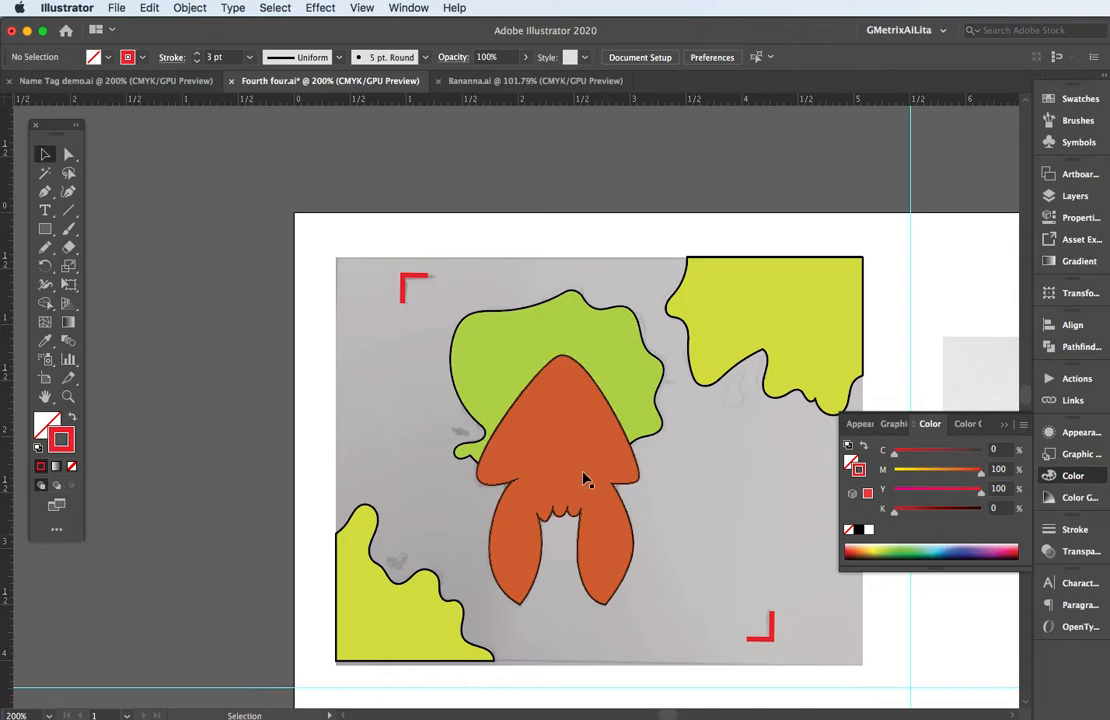
click(531, 441)
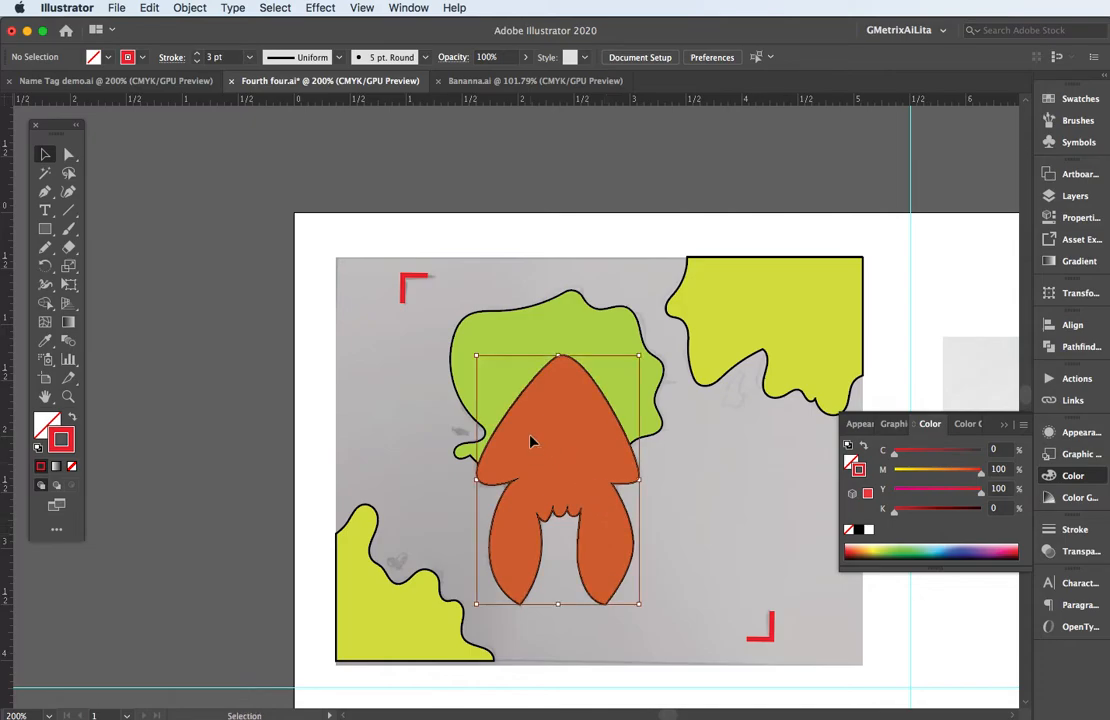
click(71, 466)
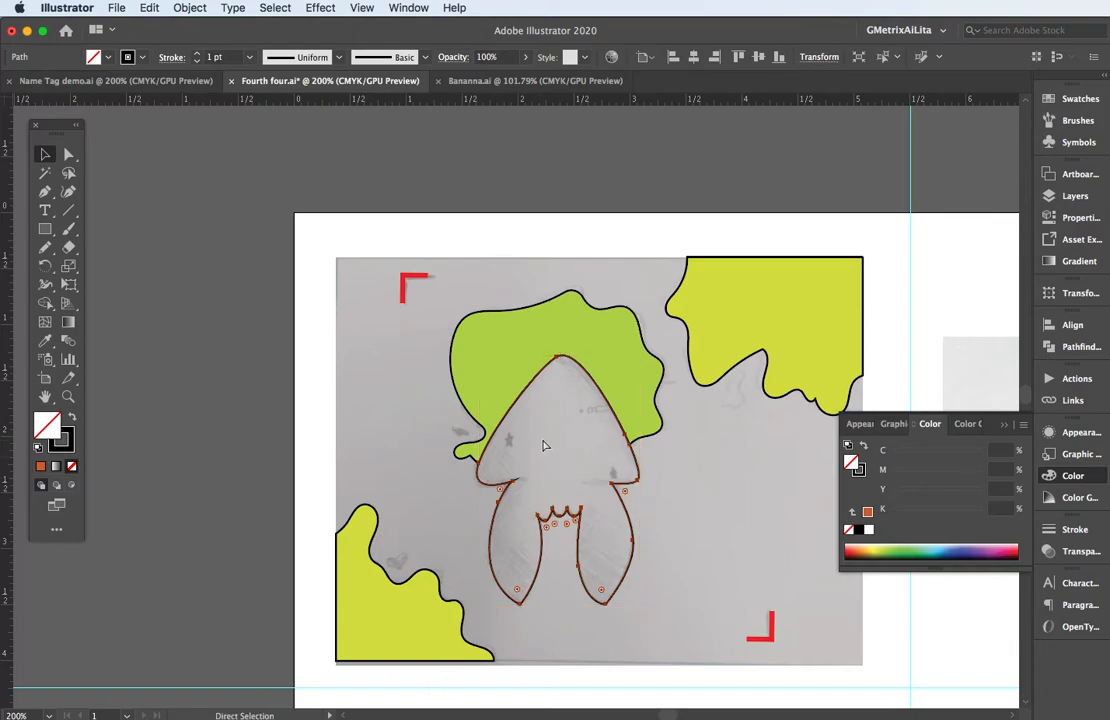
Trace the small star on the left side of the squid's head as a closed five-pointed Pen path.
scroll(545, 445, right, 1)
scroll(542, 440, up, 2)
scroll(543, 446, up, 1)
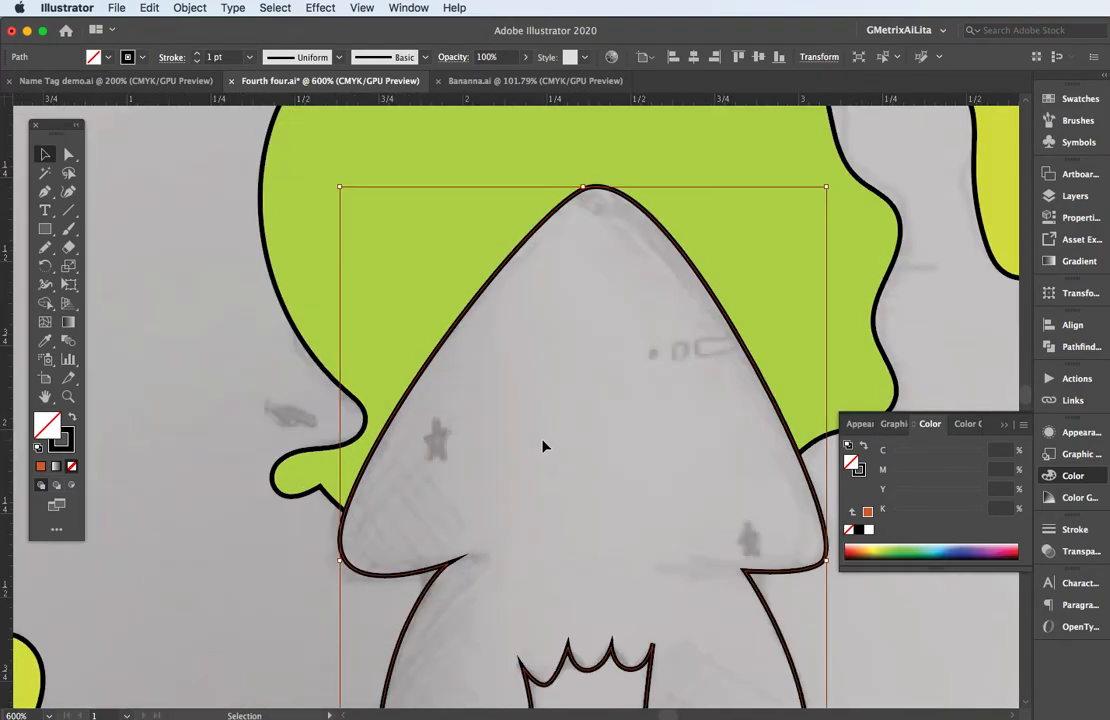
click(46, 193)
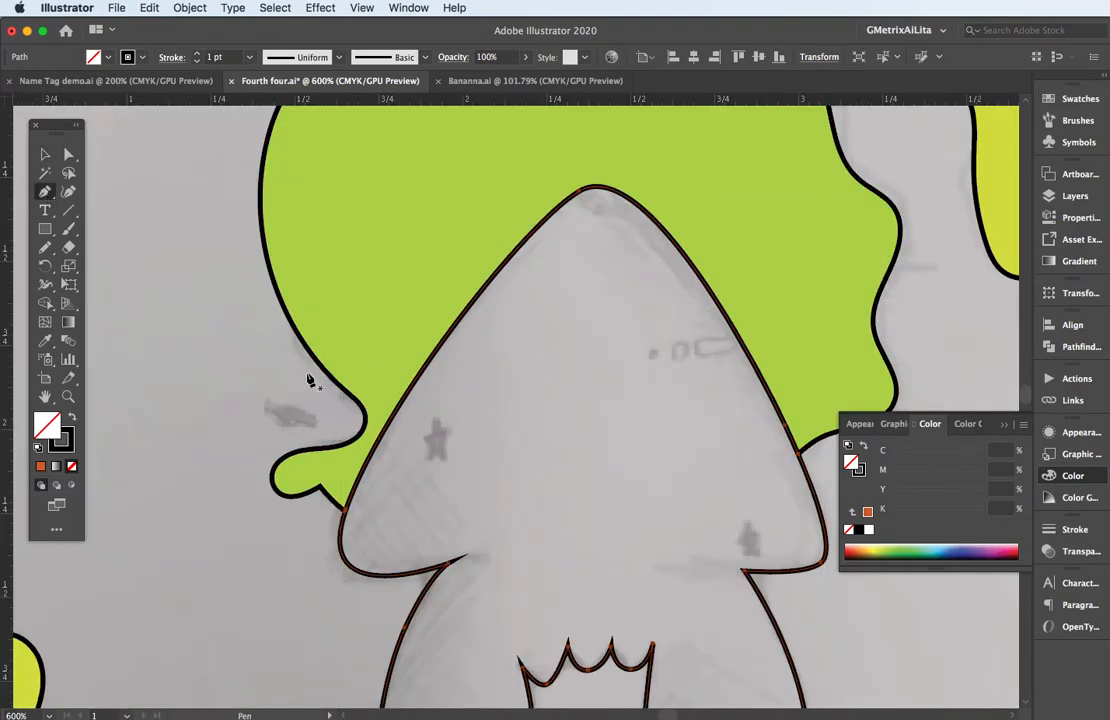
drag(433, 413, 418, 443)
click(416, 438)
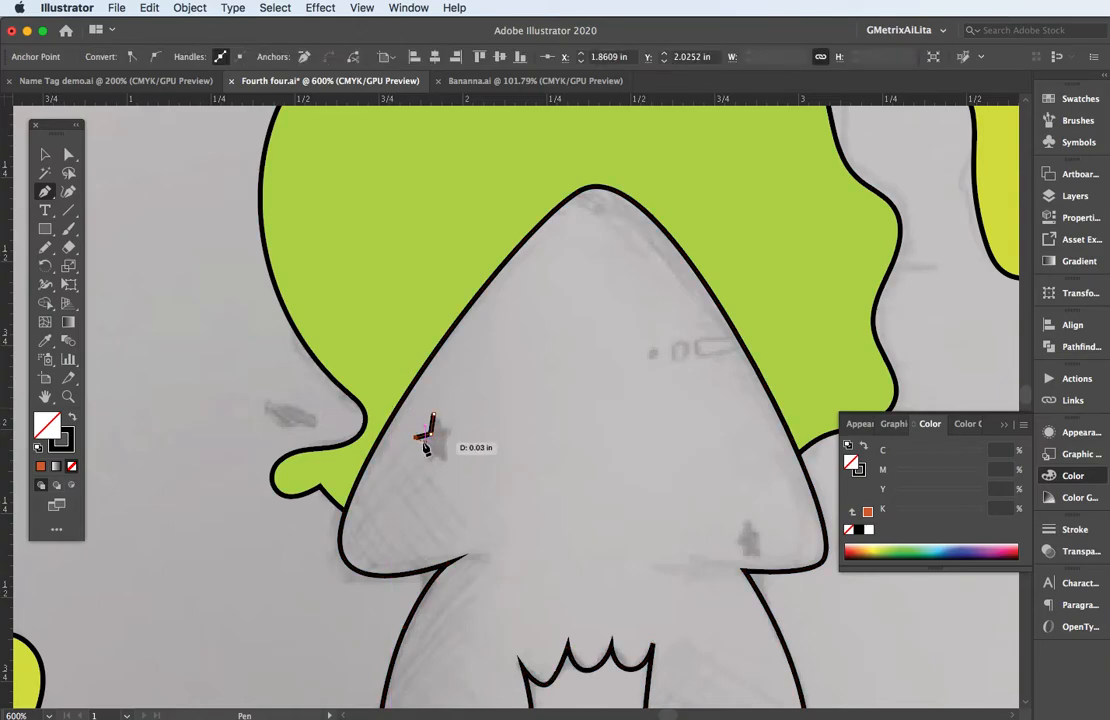
click(426, 444)
click(425, 467)
click(434, 452)
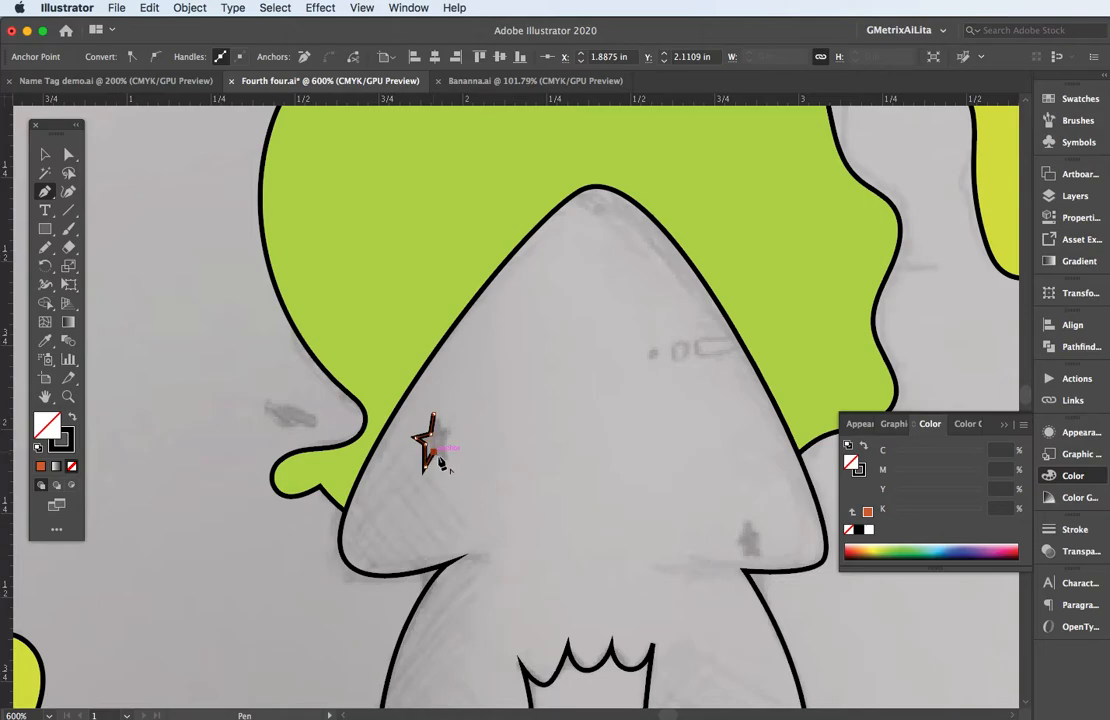
click(450, 465)
click(443, 440)
click(453, 427)
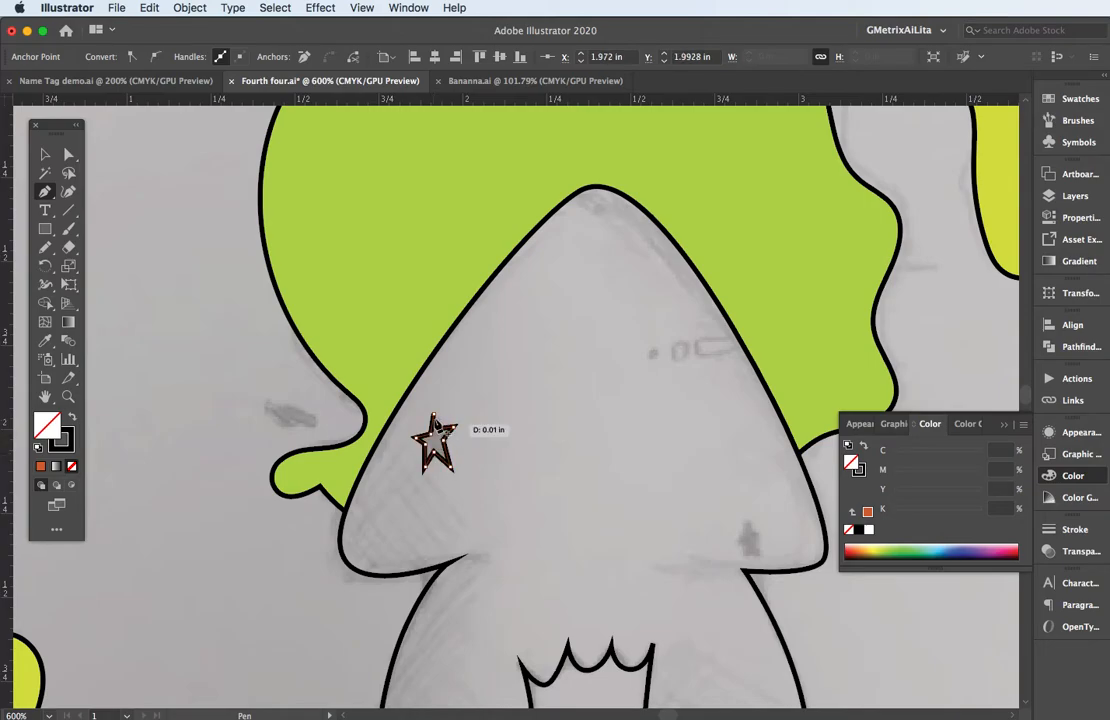
click(432, 411)
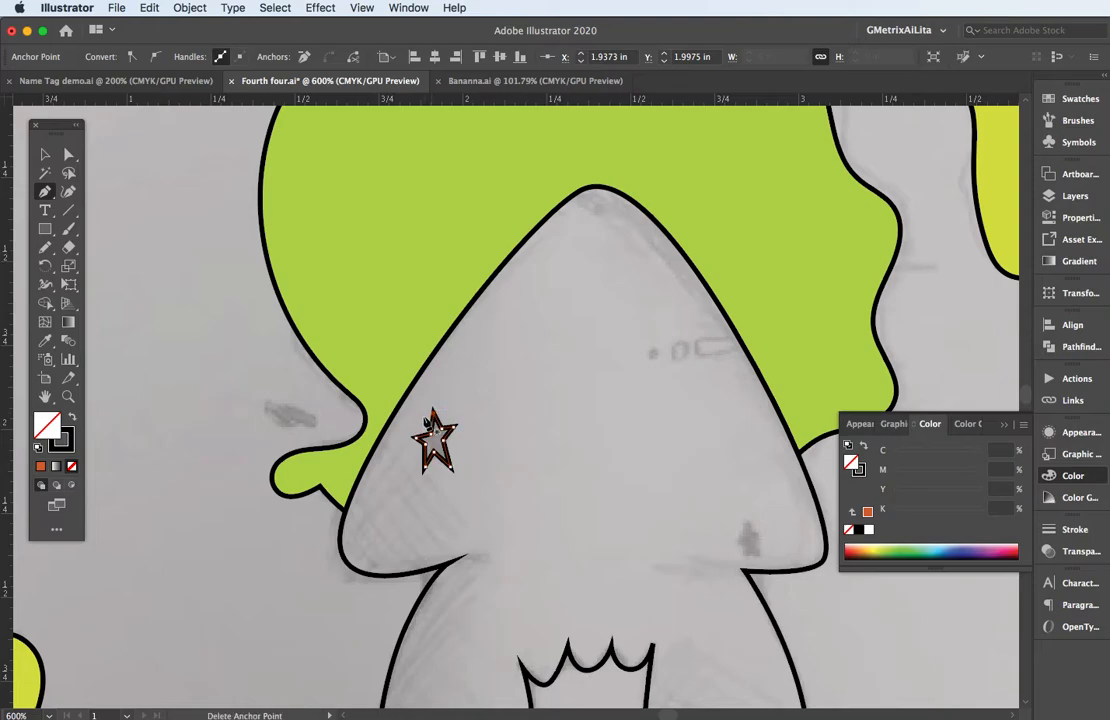
Swap the star's stroke and fill so it has no stroke, and fill it with orange (C 13.33, M 79.61, Y 100, K 3.53).
click(71, 419)
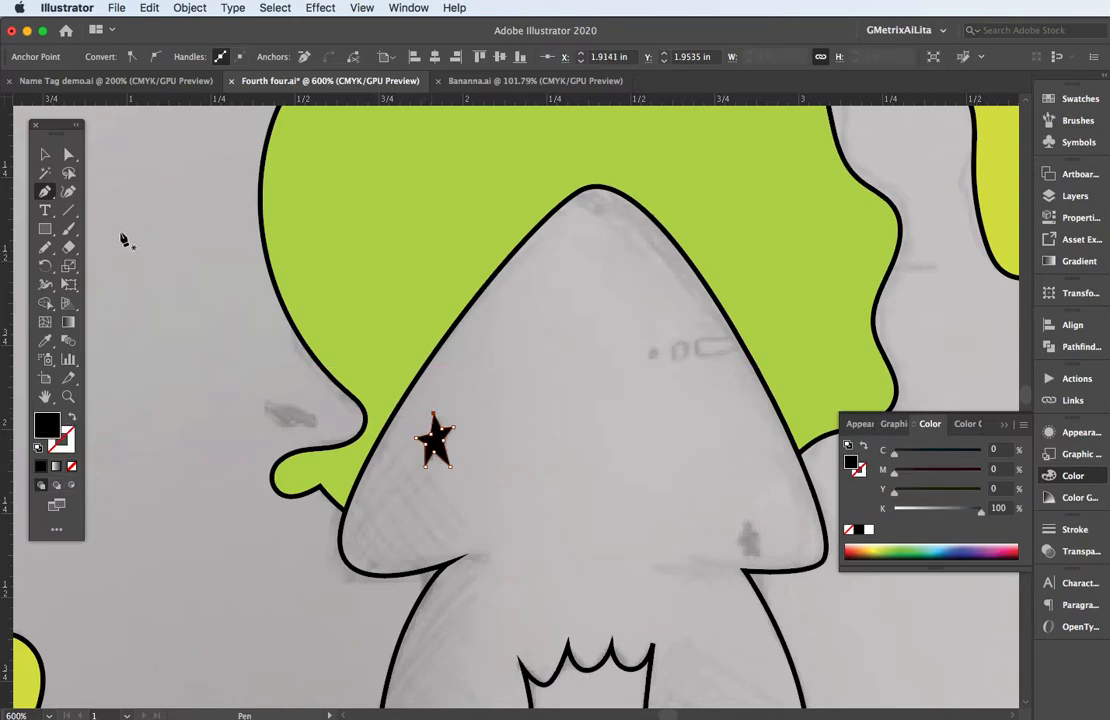
key(v)
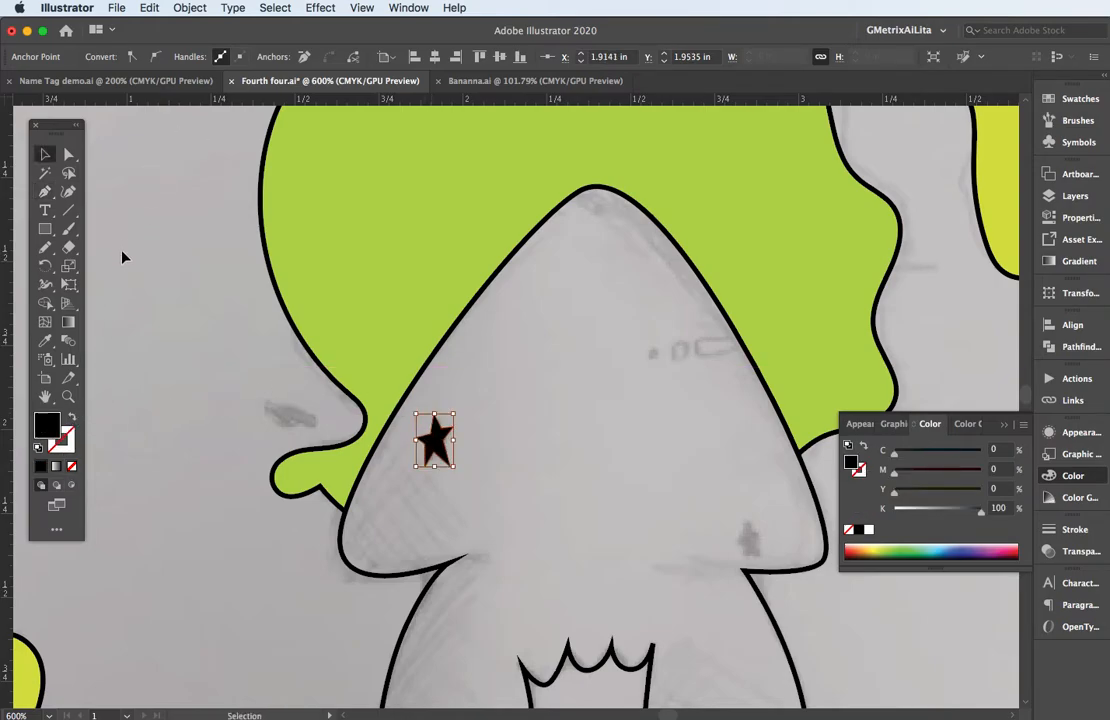
click(858, 545)
click(336, 400)
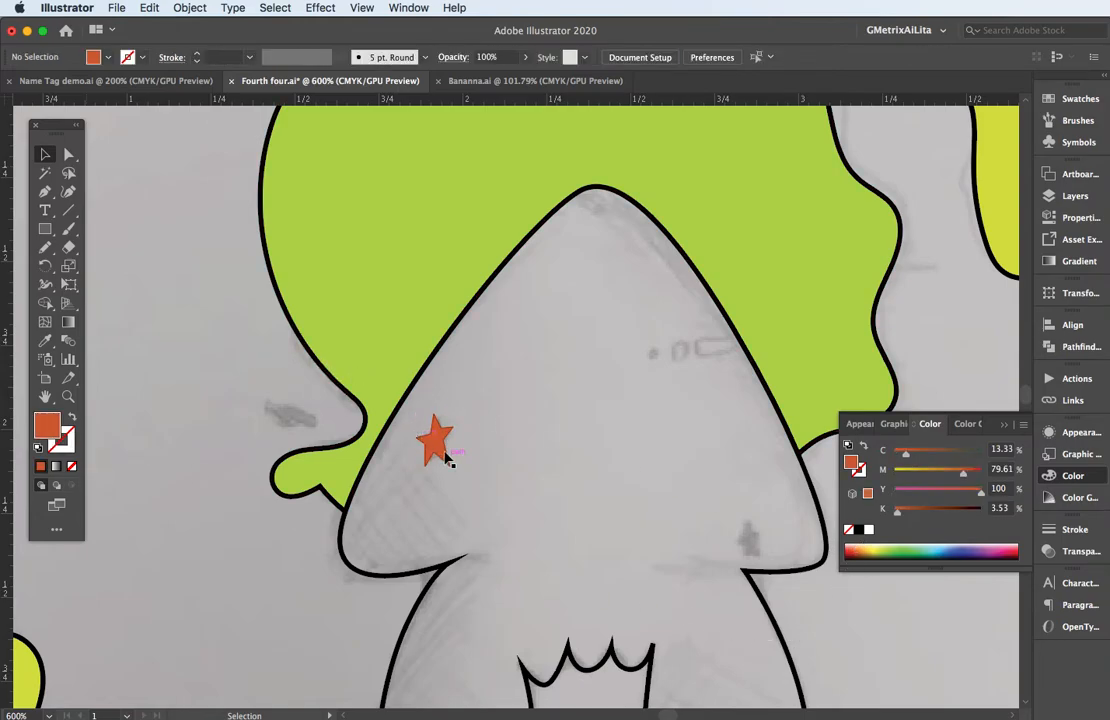
Duplicate the orange star onto the sketched star on the head's right side, then tilt, mirror and narrow the copy to fit.
drag(437, 447, 538, 418)
scroll(752, 540, up, 4)
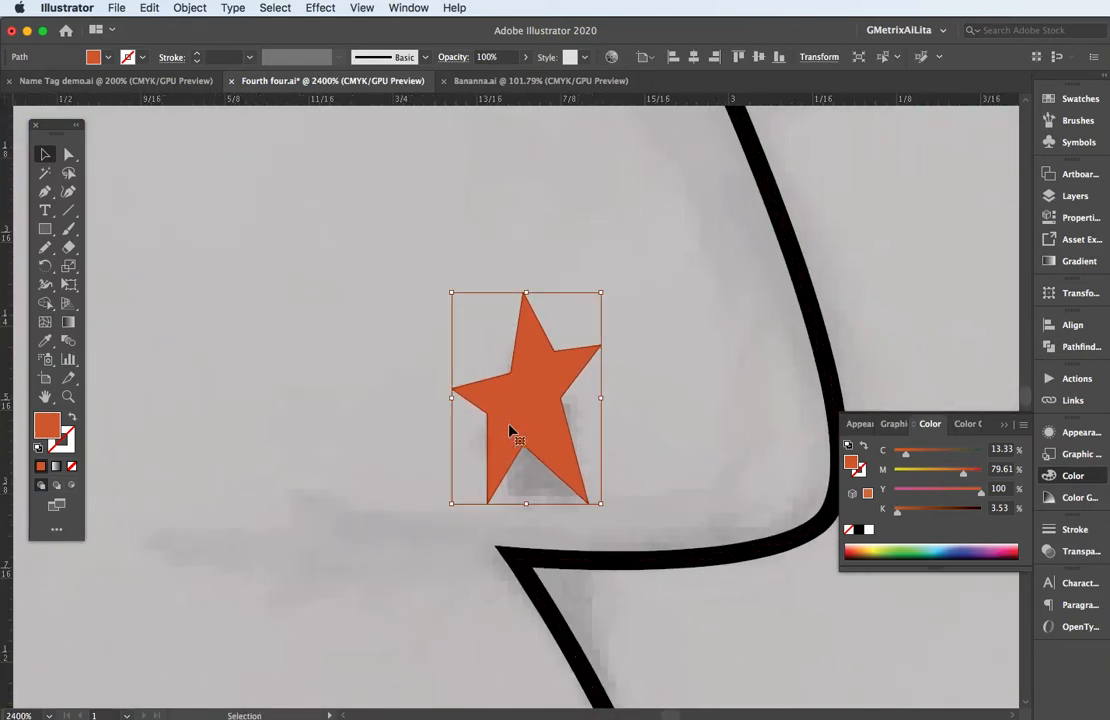
click(437, 290)
click(518, 391)
drag(448, 290, 466, 283)
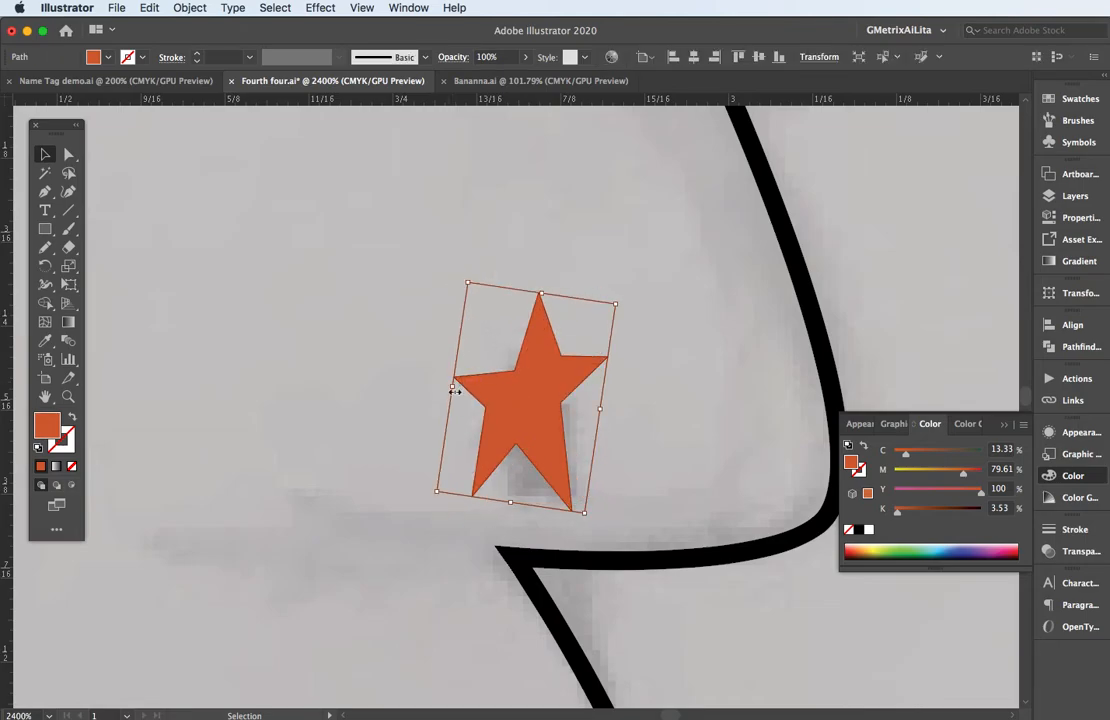
drag(452, 386, 558, 420)
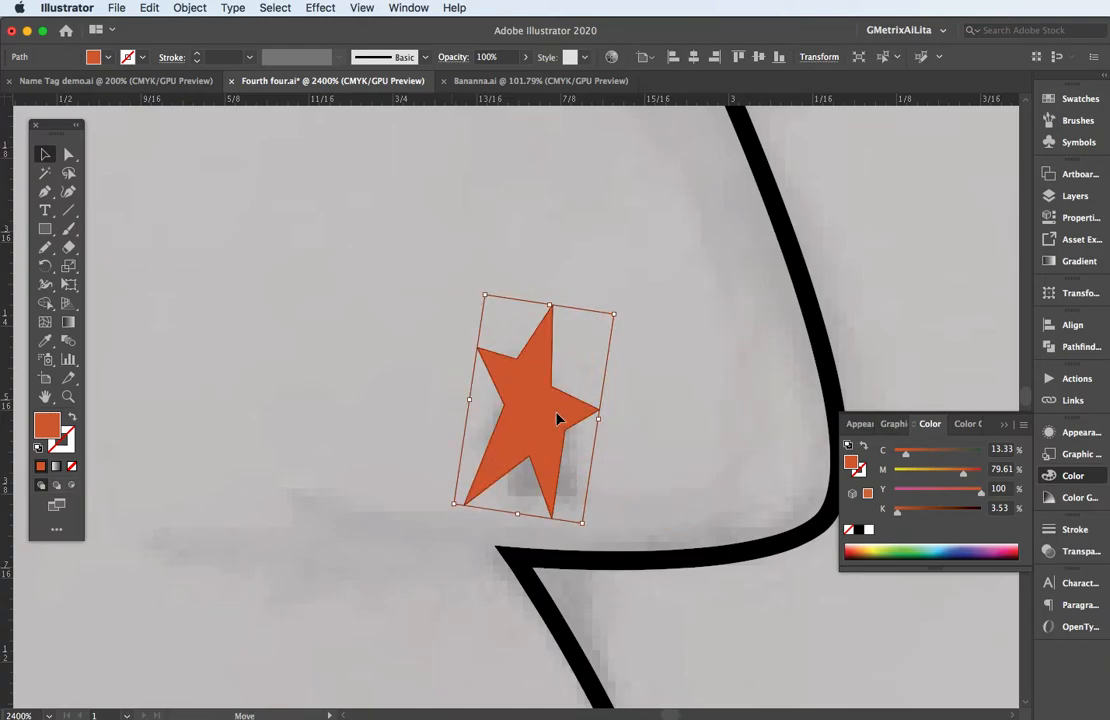
click(380, 383)
Fill the central squid shape with bright blue (C 75.29, M 15.29, Y 9.02, K 0).
key(super+minus)
key(super+minus)
key(super+minus)
key(super+minus)
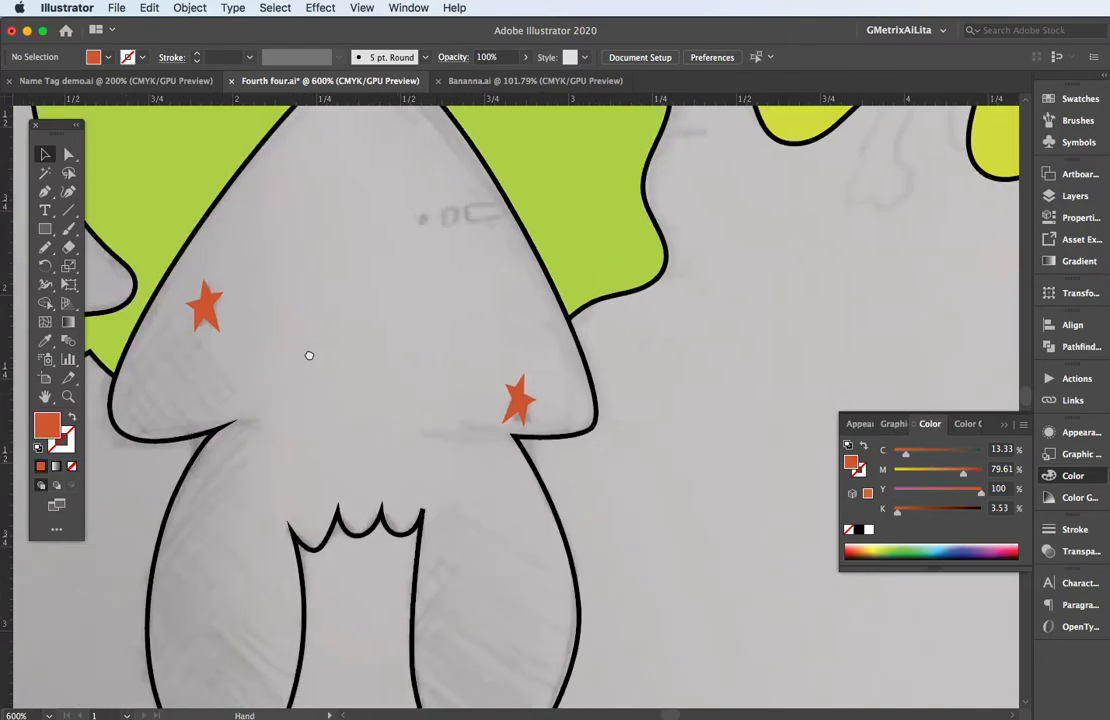
drag(307, 352, 363, 439)
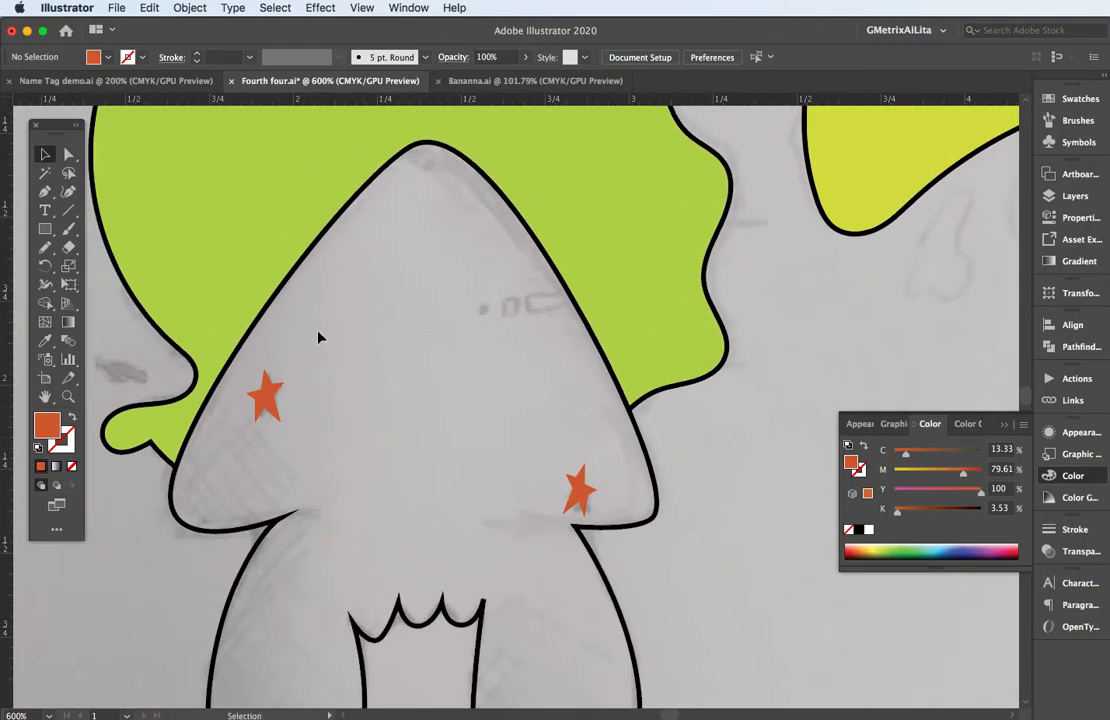
click(401, 351)
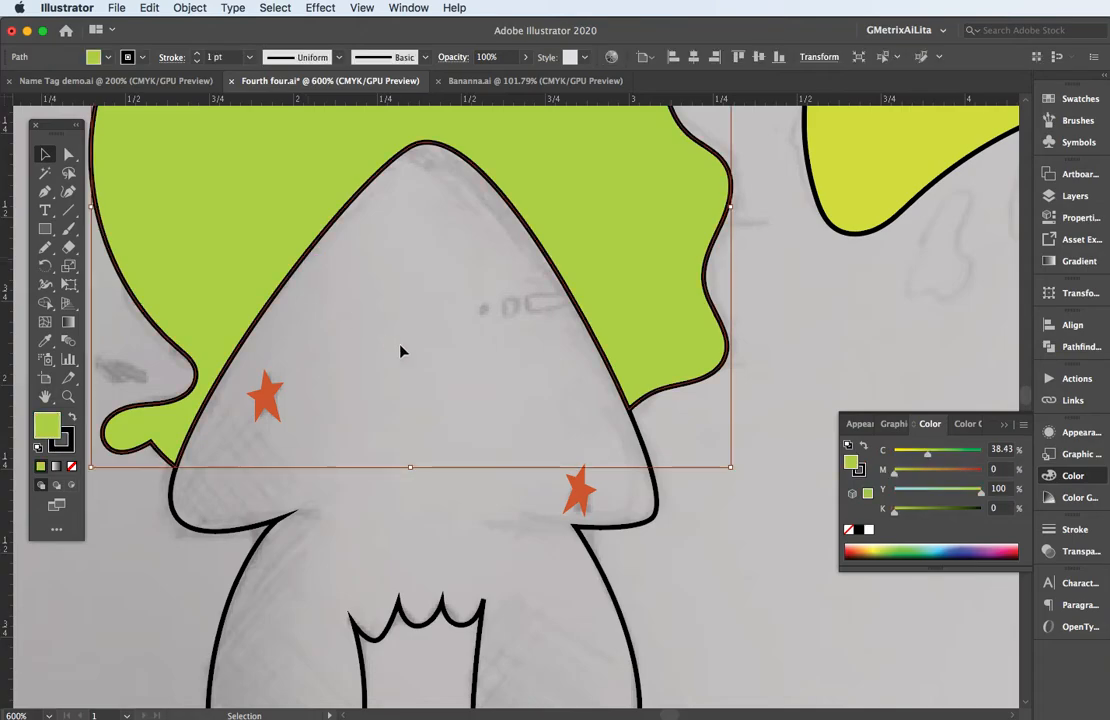
click(630, 524)
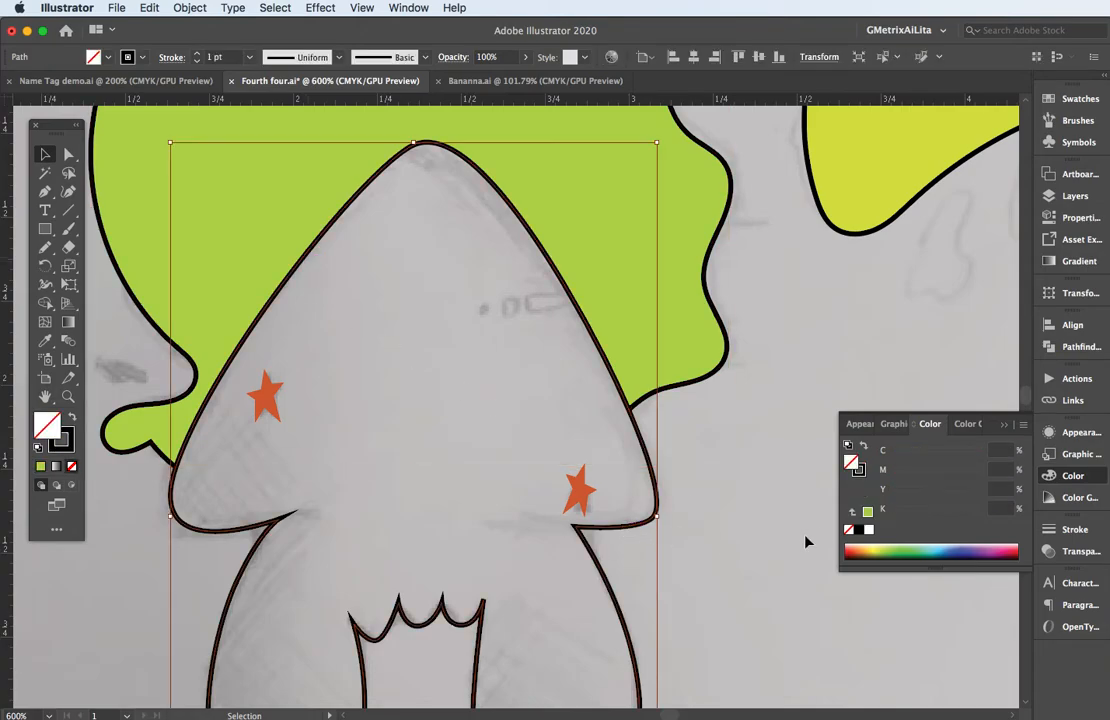
click(882, 547)
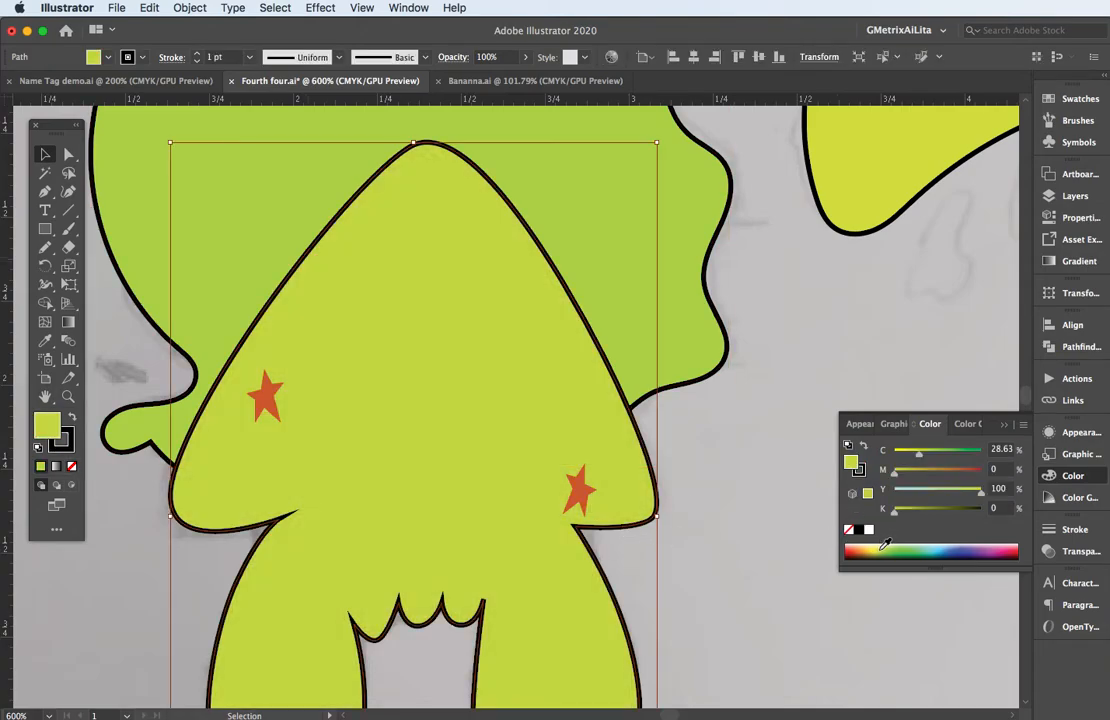
click(941, 545)
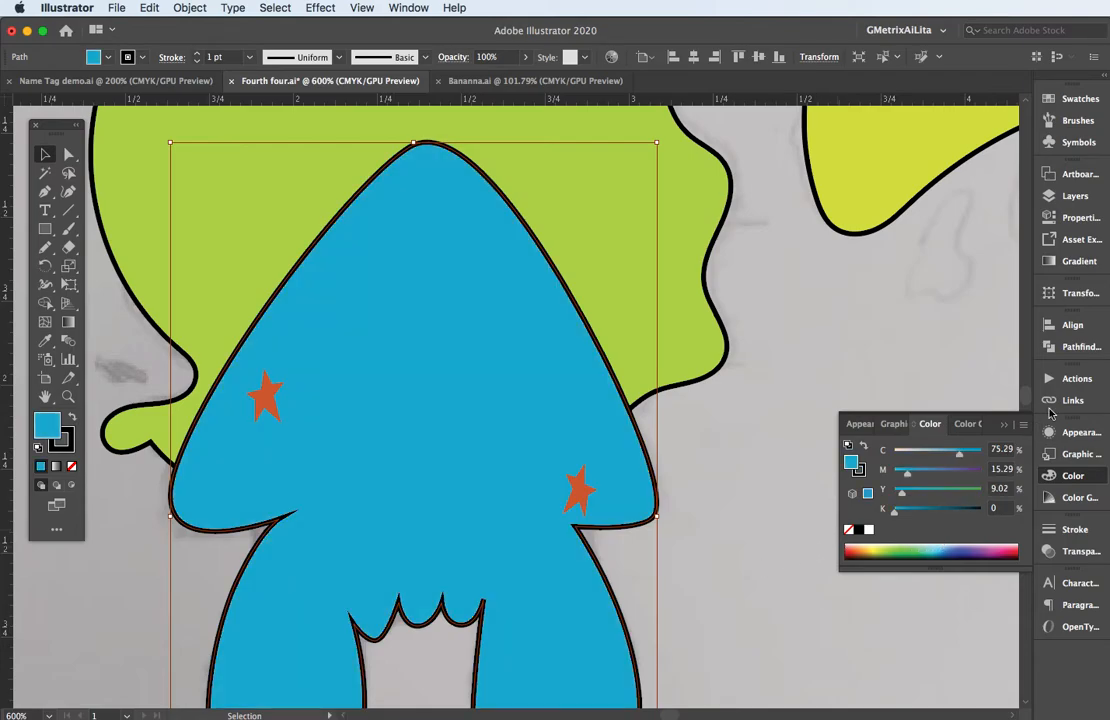
Replace the squid shape's solid fill with a linear white-to-black gradient.
click(1068, 262)
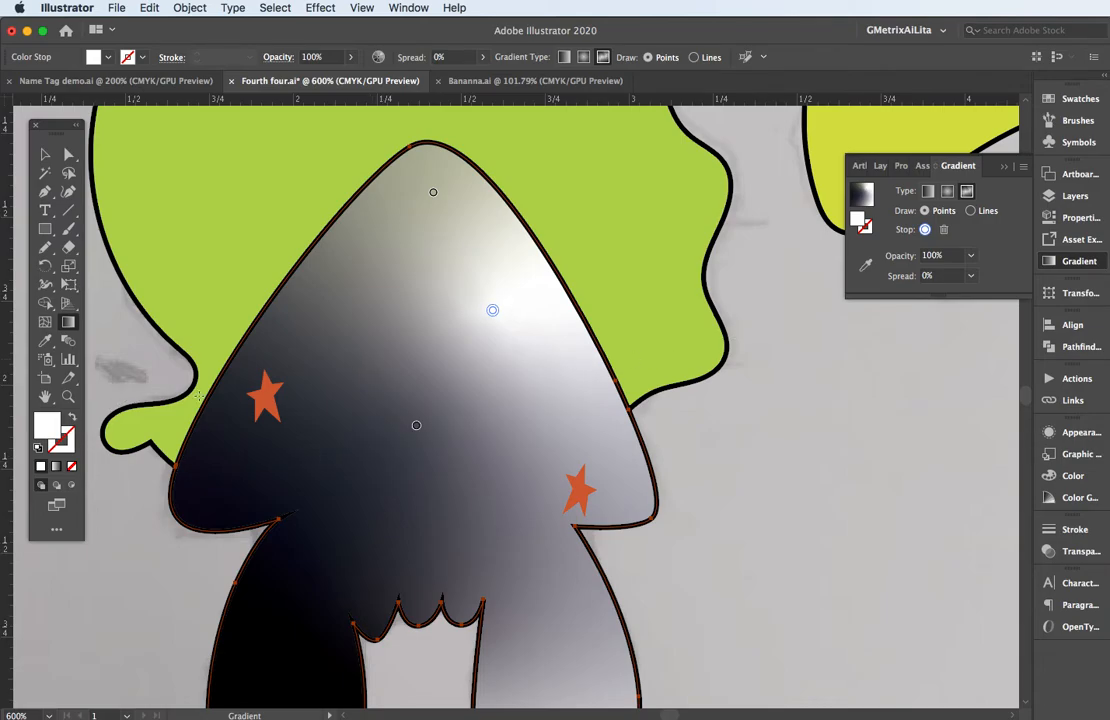
click(45, 154)
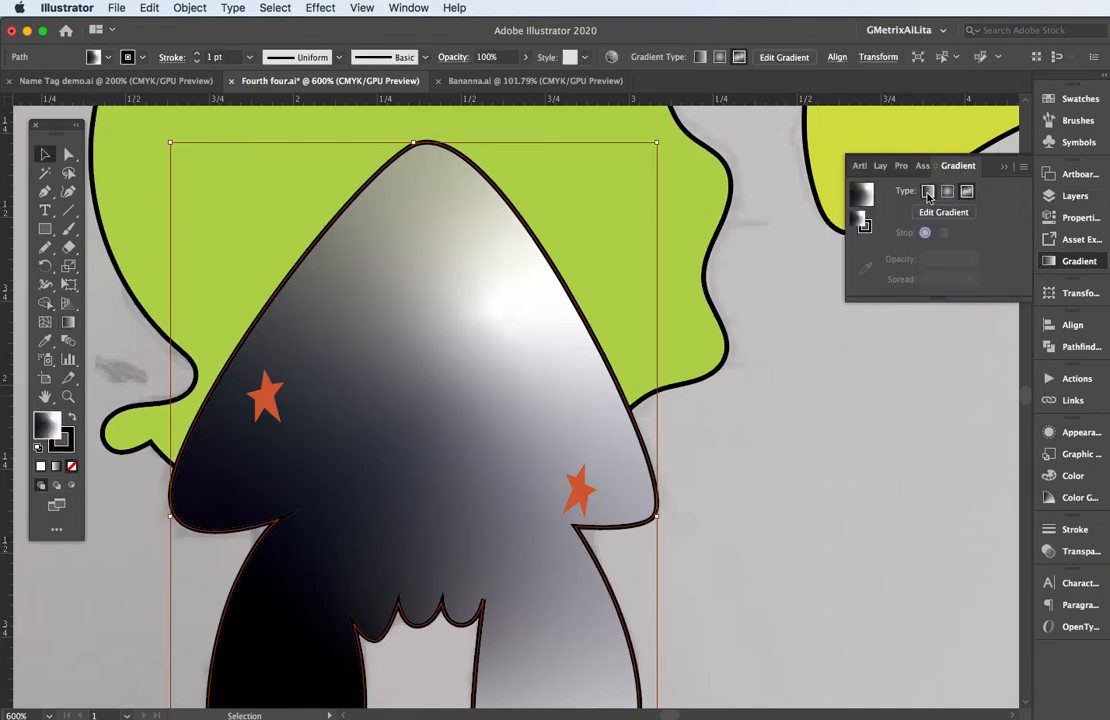
click(926, 194)
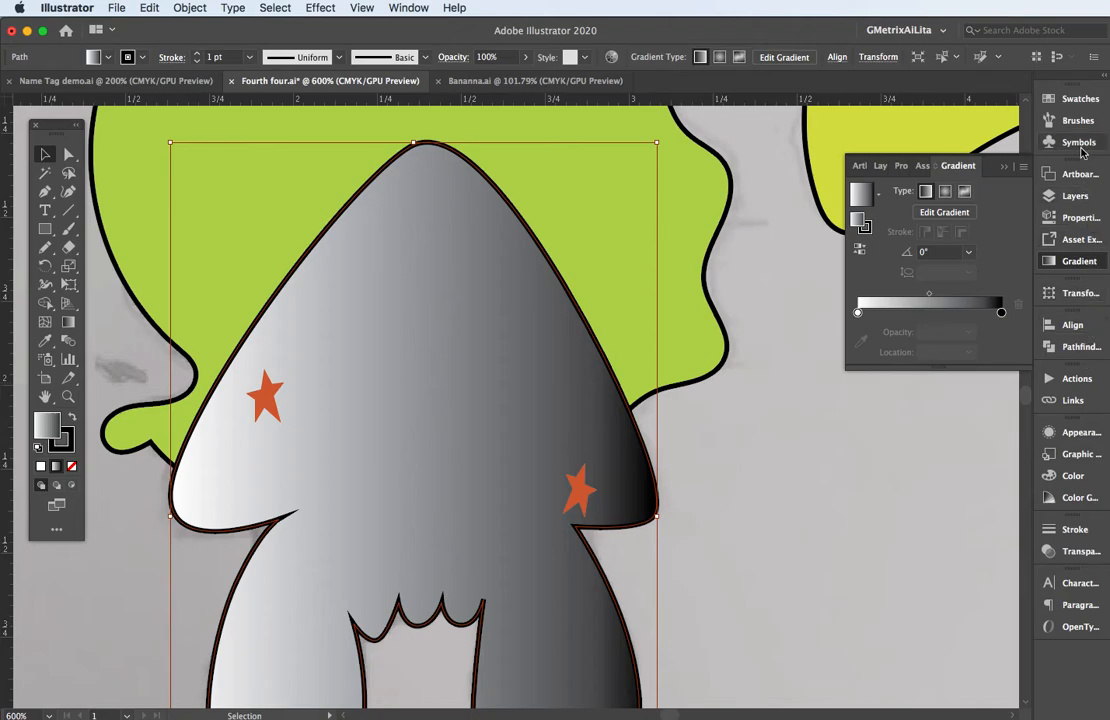
Fill the squid shape with the second green gradient from the Foliage gradient library.
click(1076, 101)
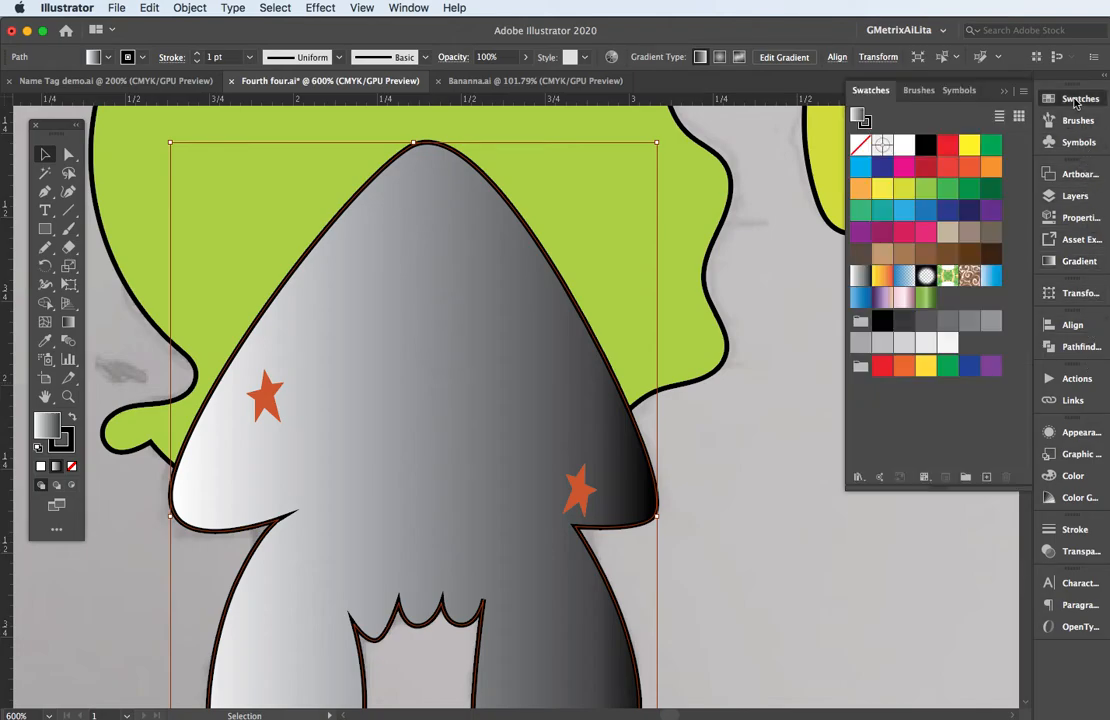
click(858, 476)
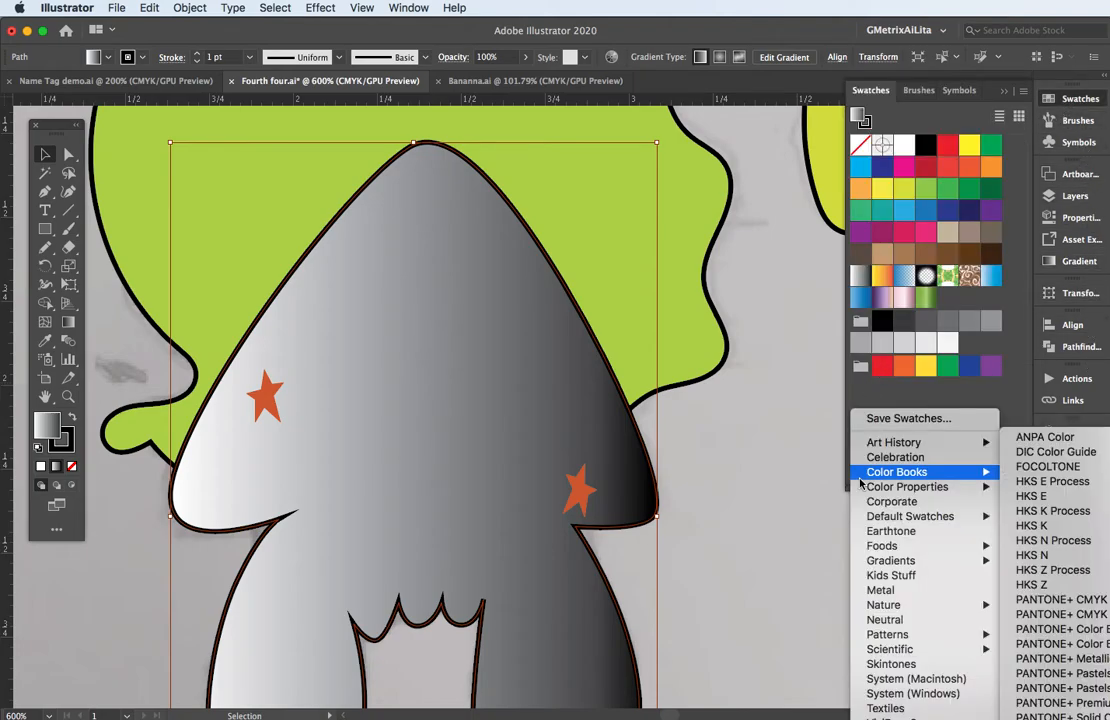
mouse_move(883, 562)
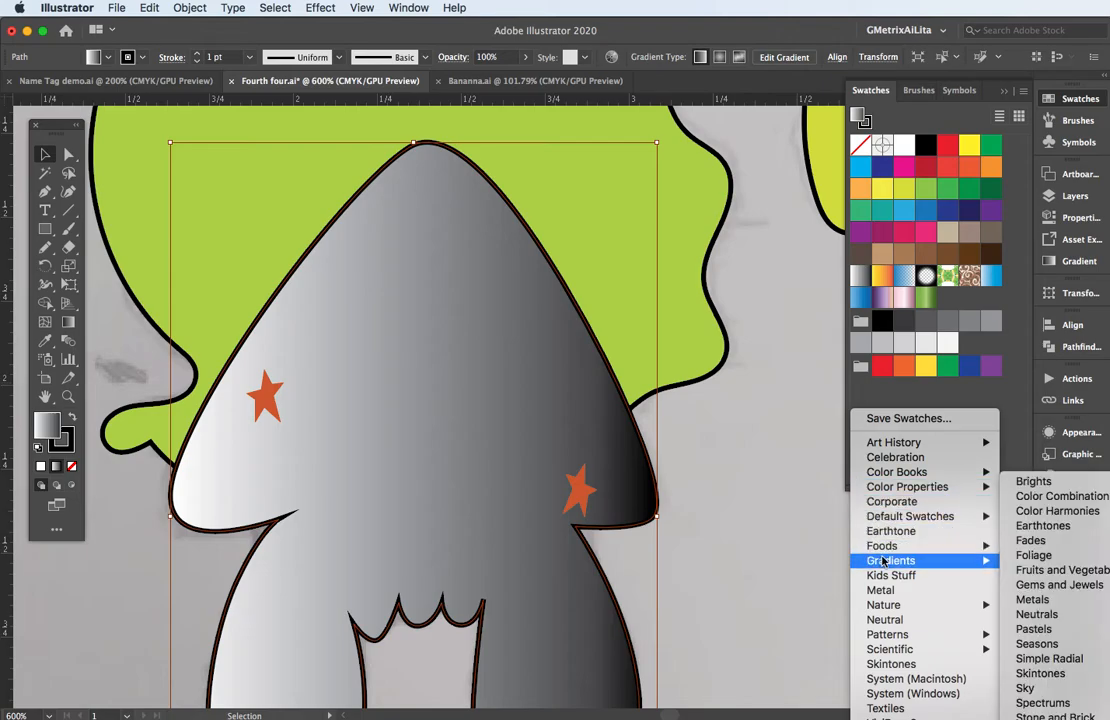
click(1028, 558)
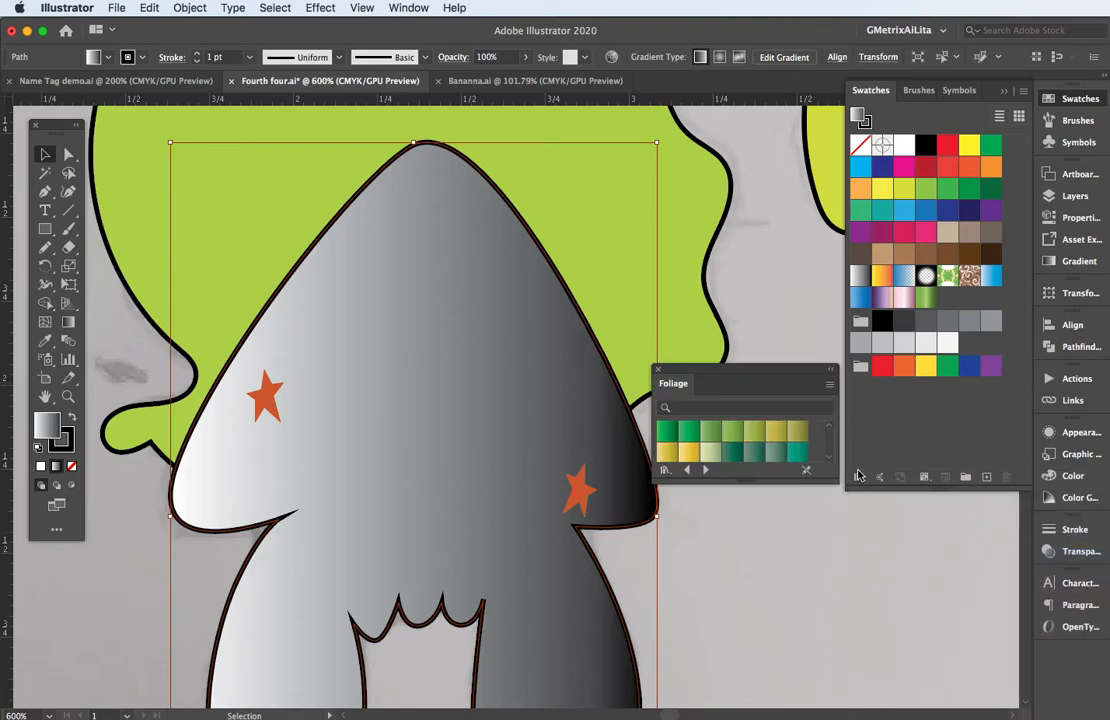
click(692, 433)
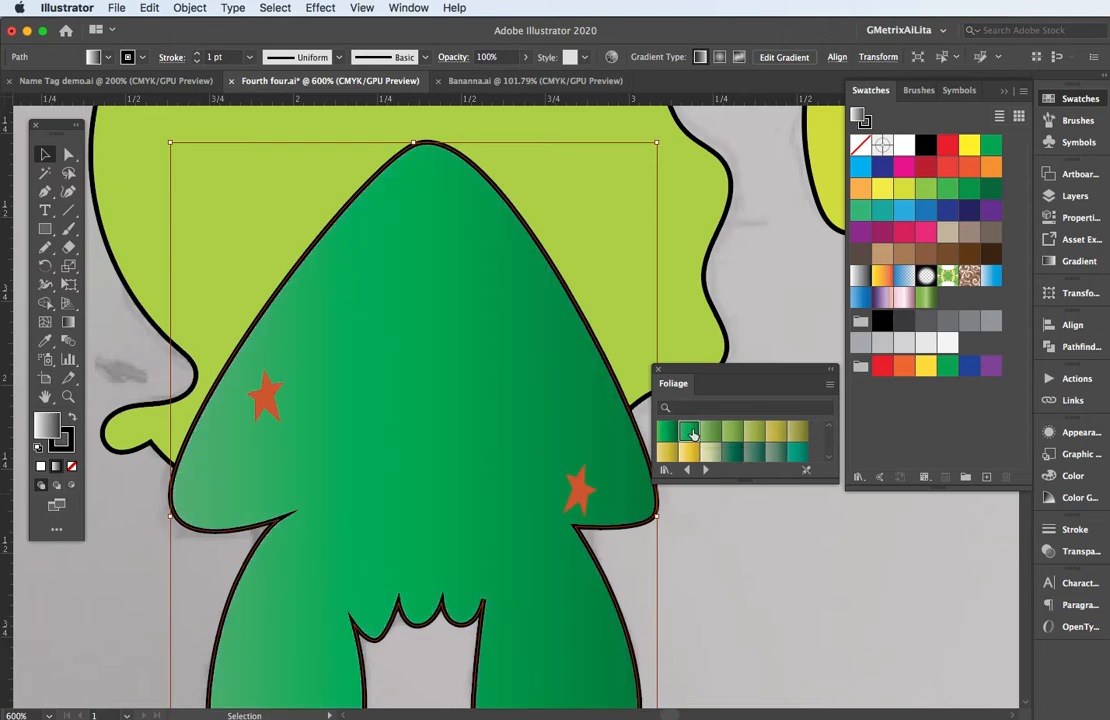
click(736, 456)
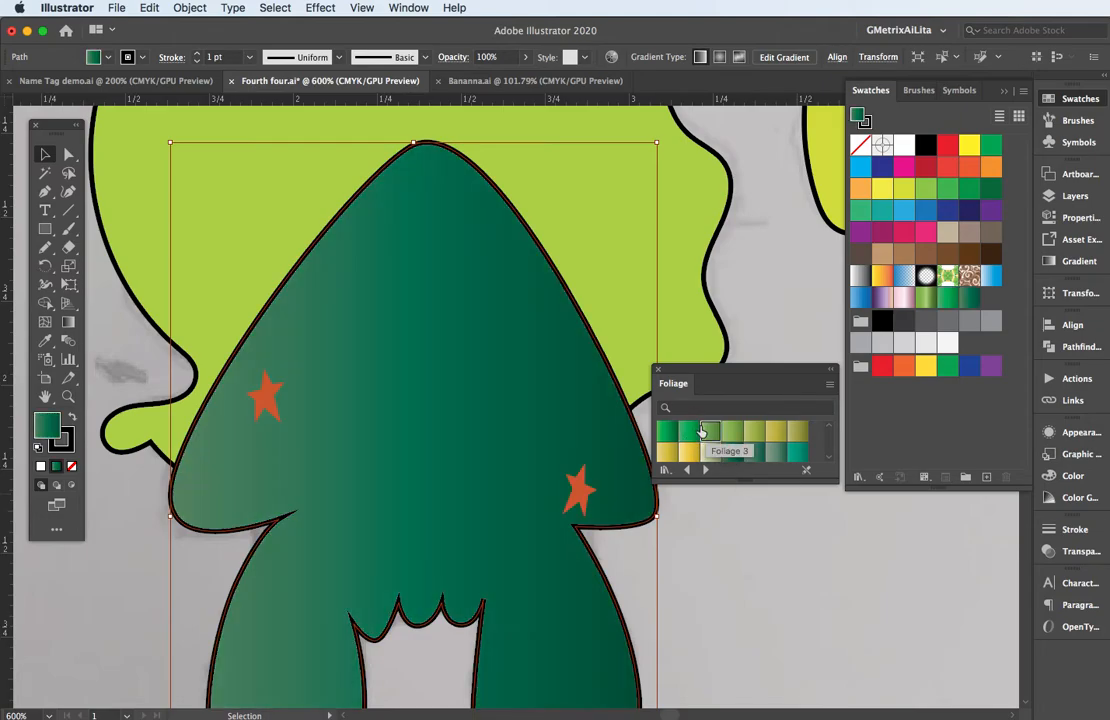
click(689, 434)
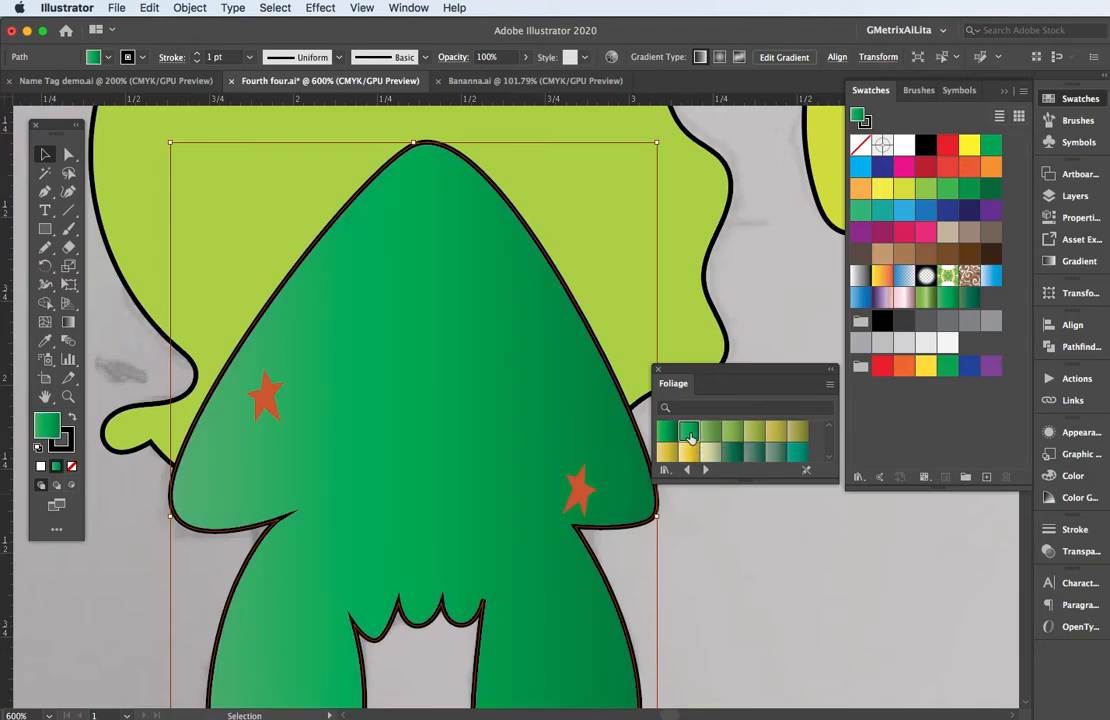
click(767, 347)
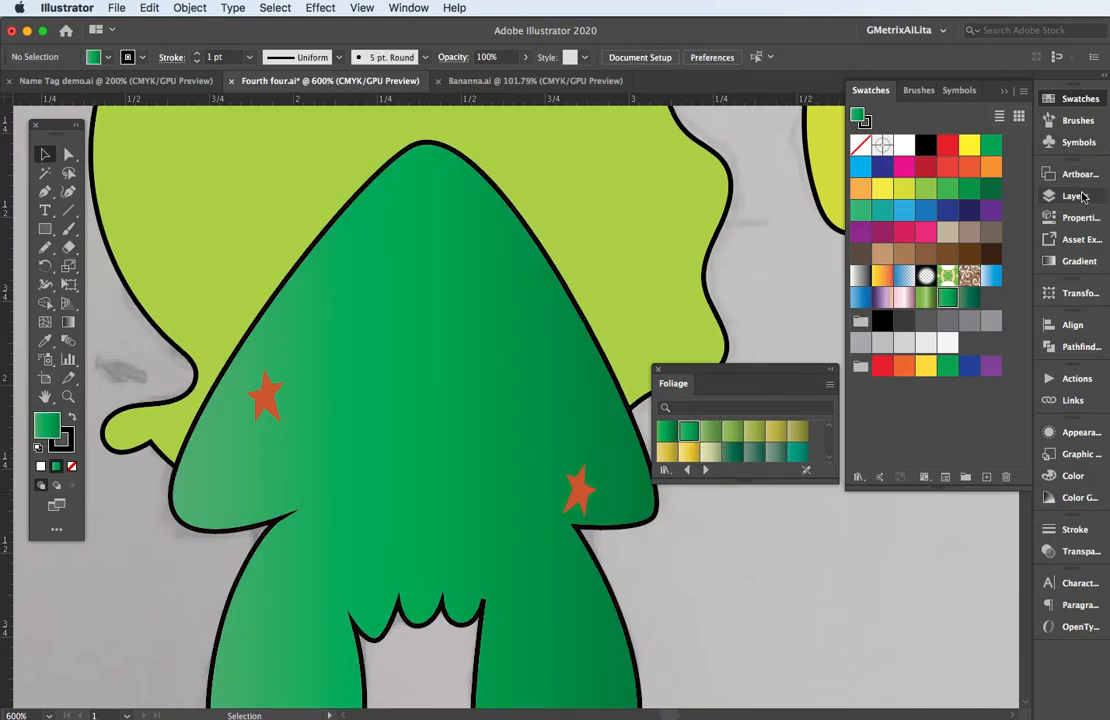
click(1080, 261)
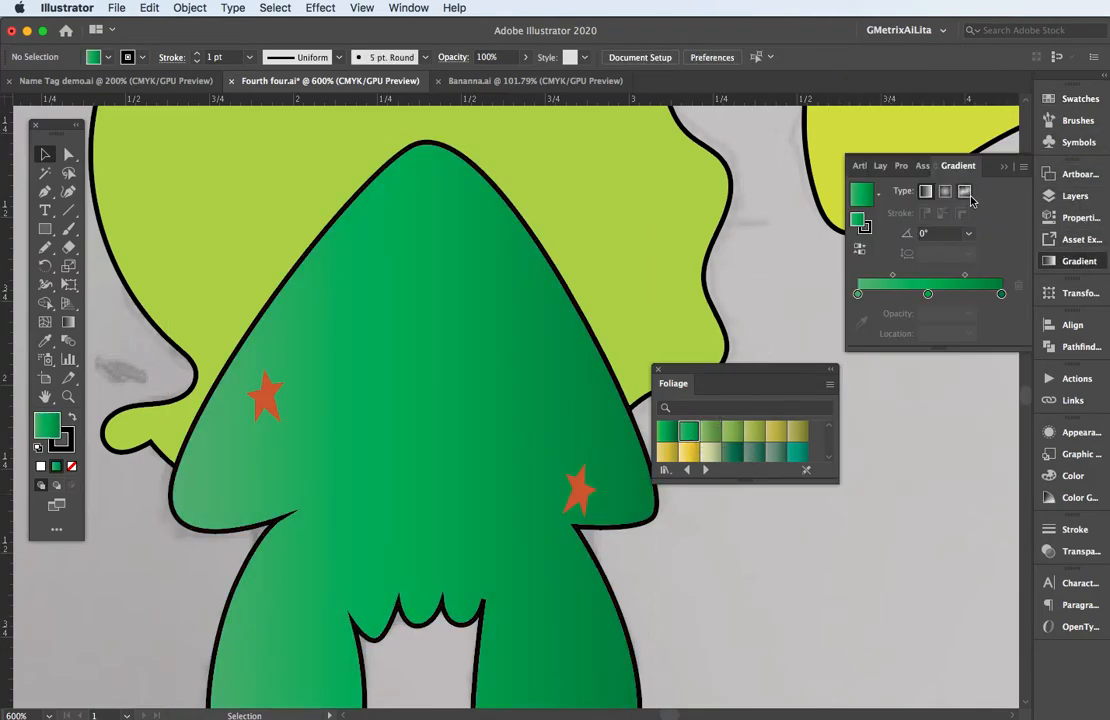
click(965, 193)
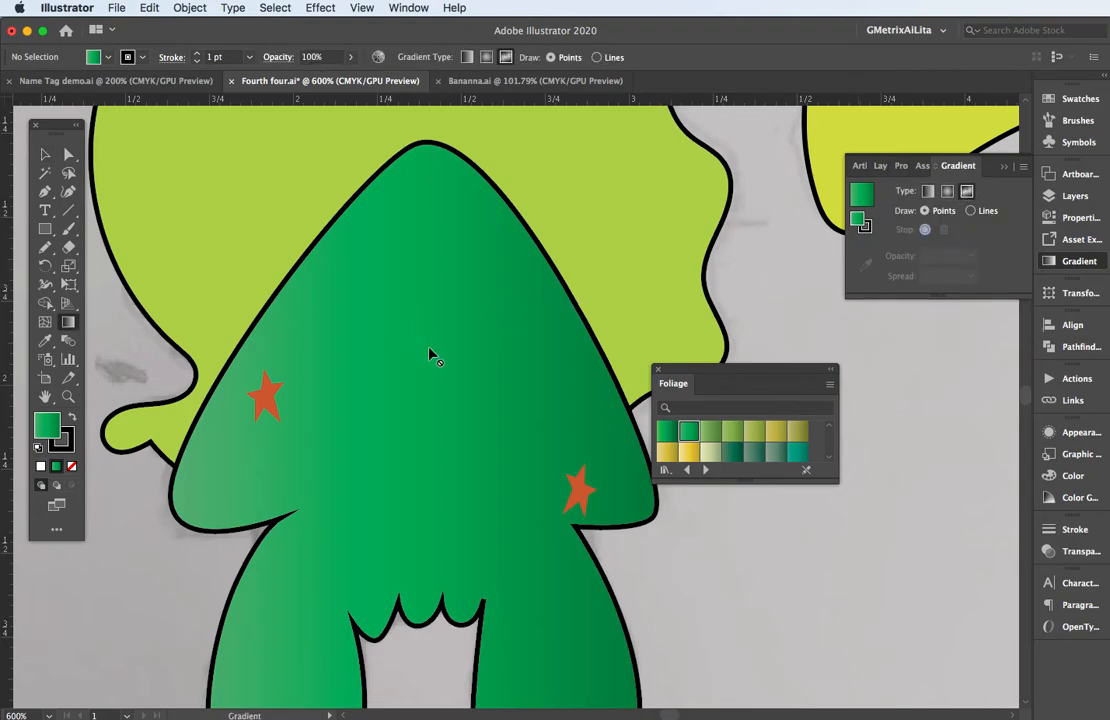
drag(429, 352, 464, 265)
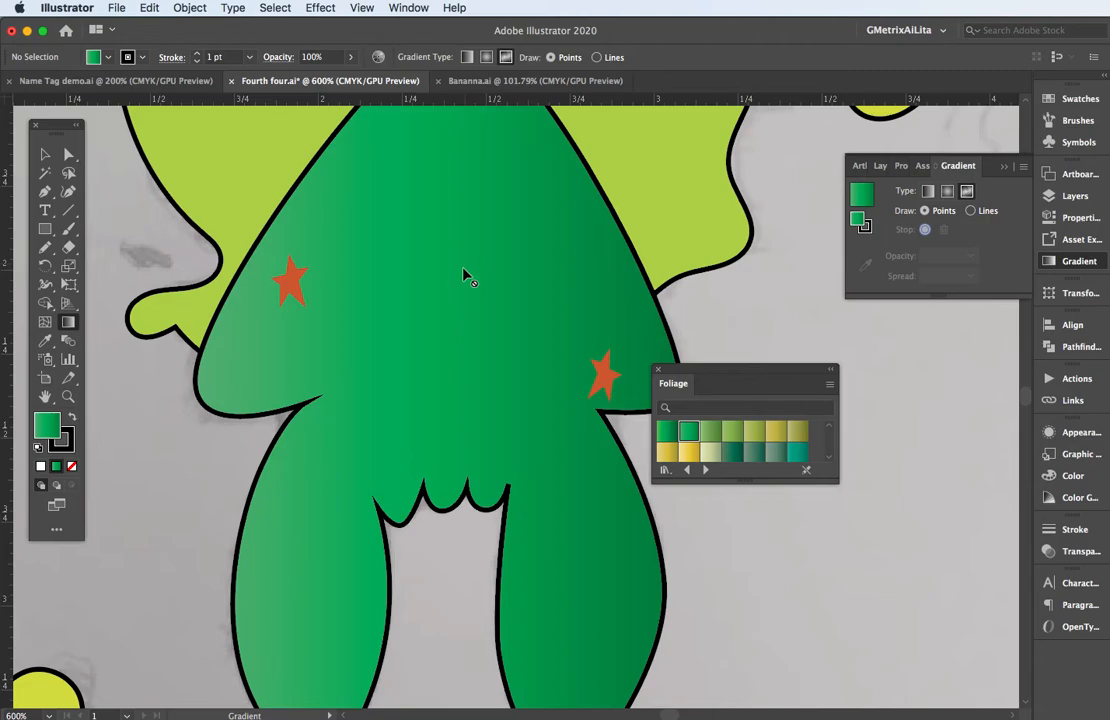
Fill the splat behind the squid's head with the beige gradient from the Foliage library.
key(super+minus)
key(super+minus)
key(super+minus)
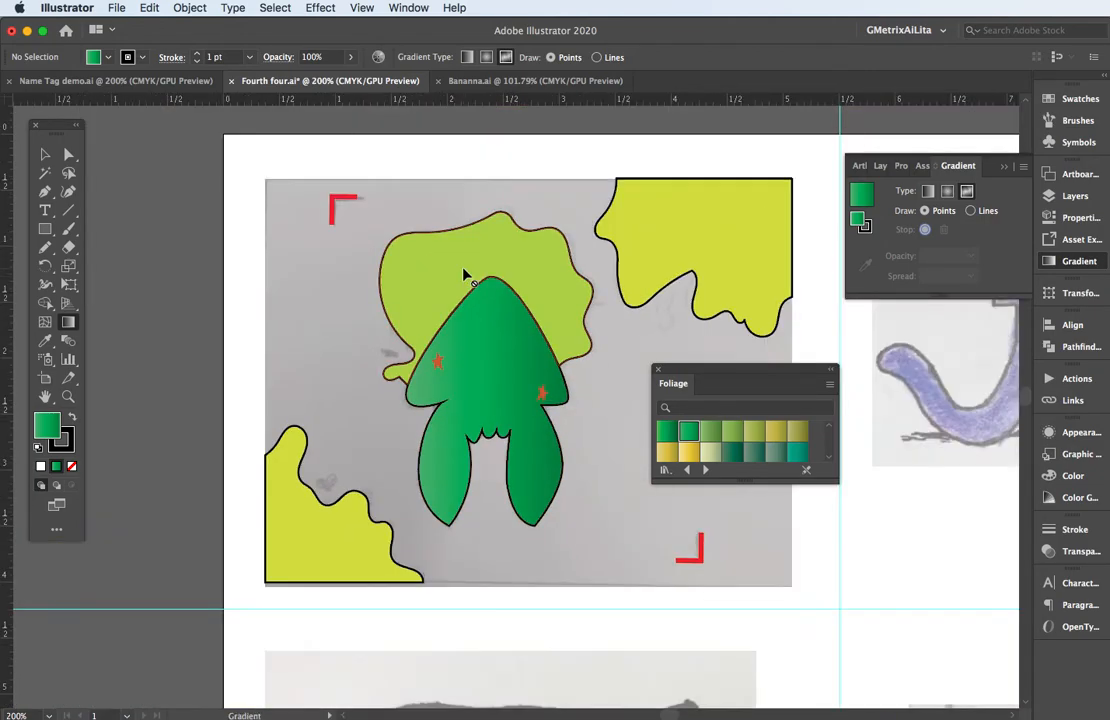
drag(664, 371, 794, 458)
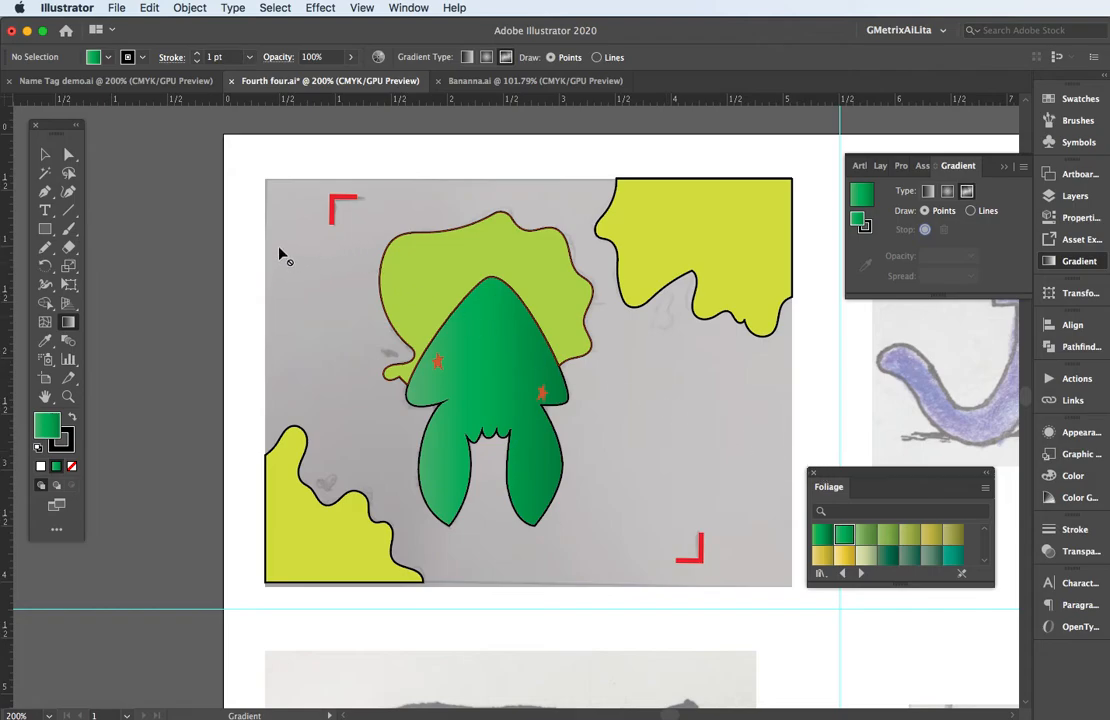
click(45, 154)
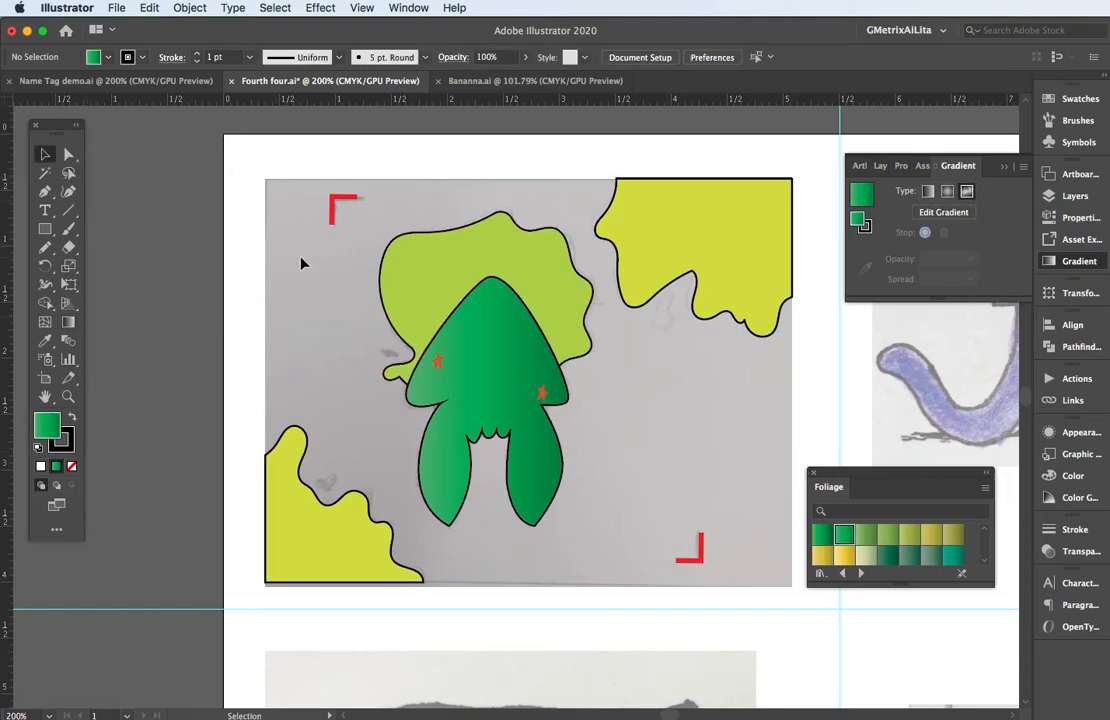
click(446, 285)
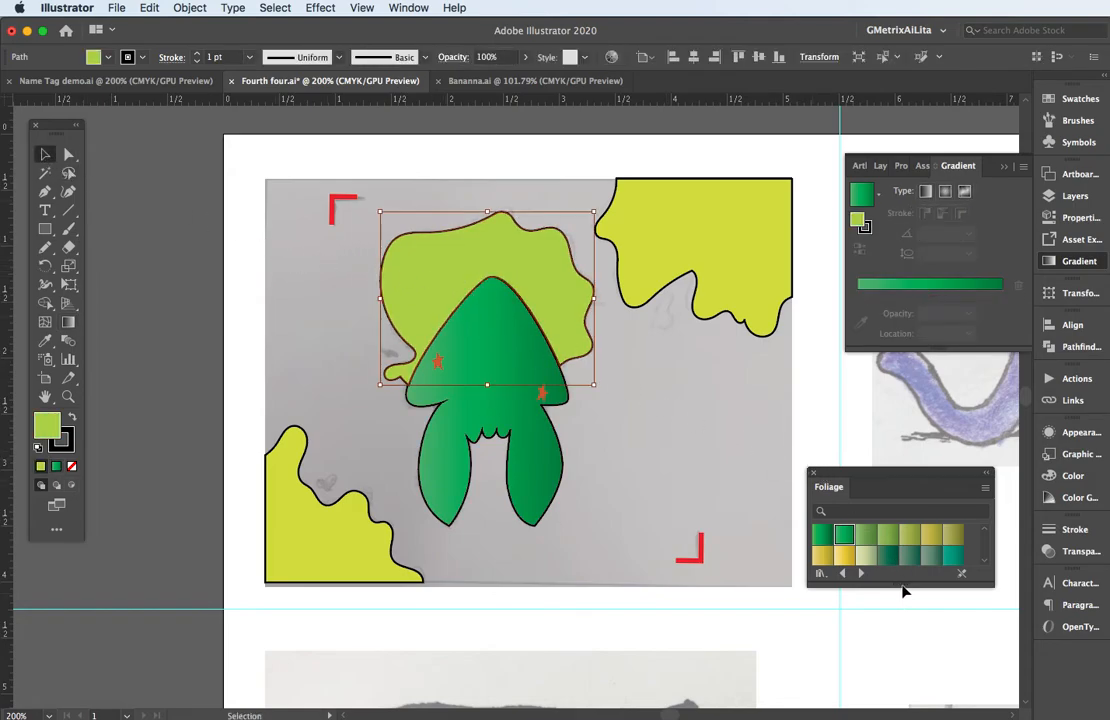
drag(901, 582, 899, 656)
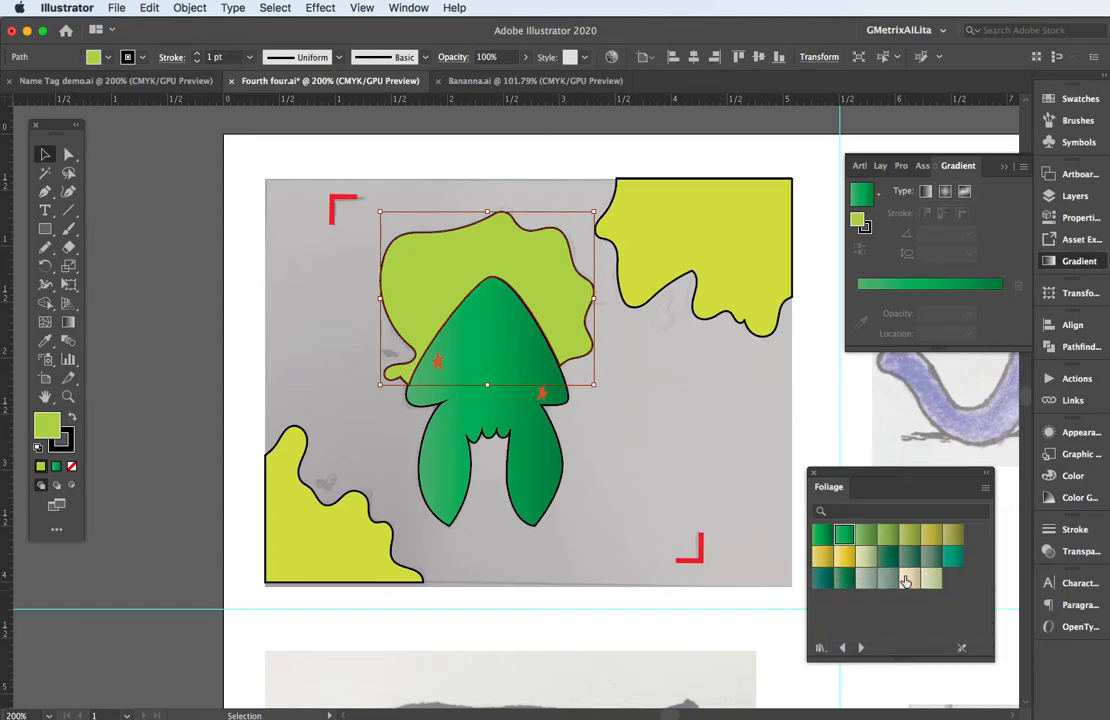
click(907, 580)
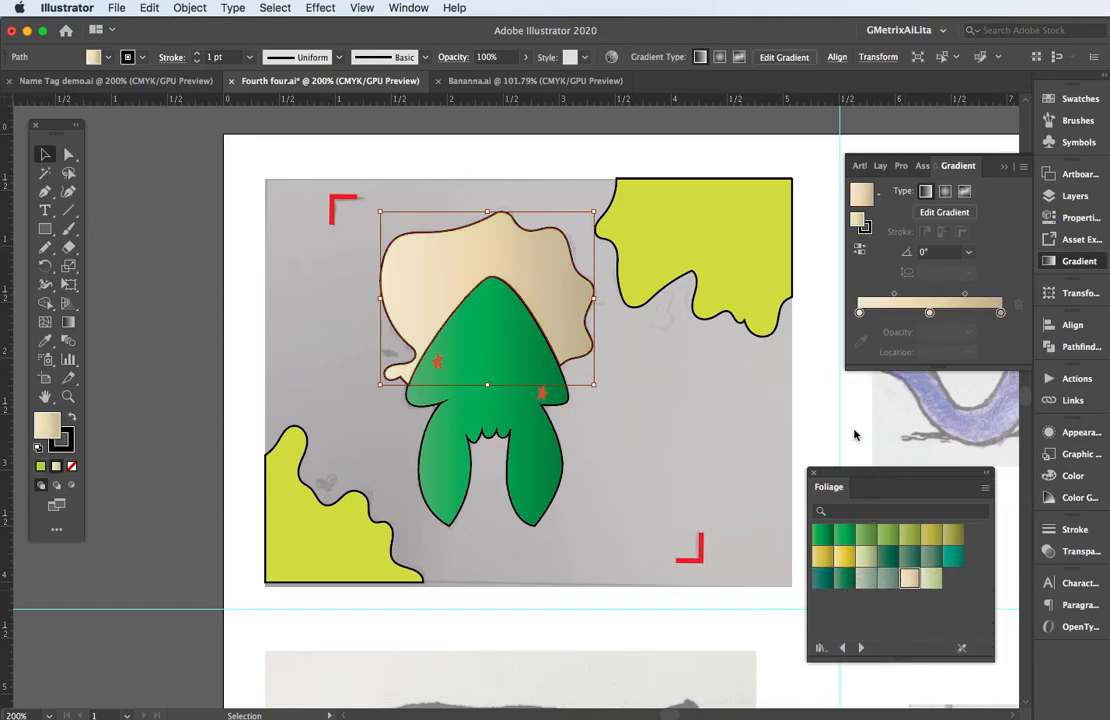
From the Fruits and Vegetables gradient library, fill the splat behind the squid with dark purple and the sketch's upper-right splat with magenta.
drag(849, 473, 776, 350)
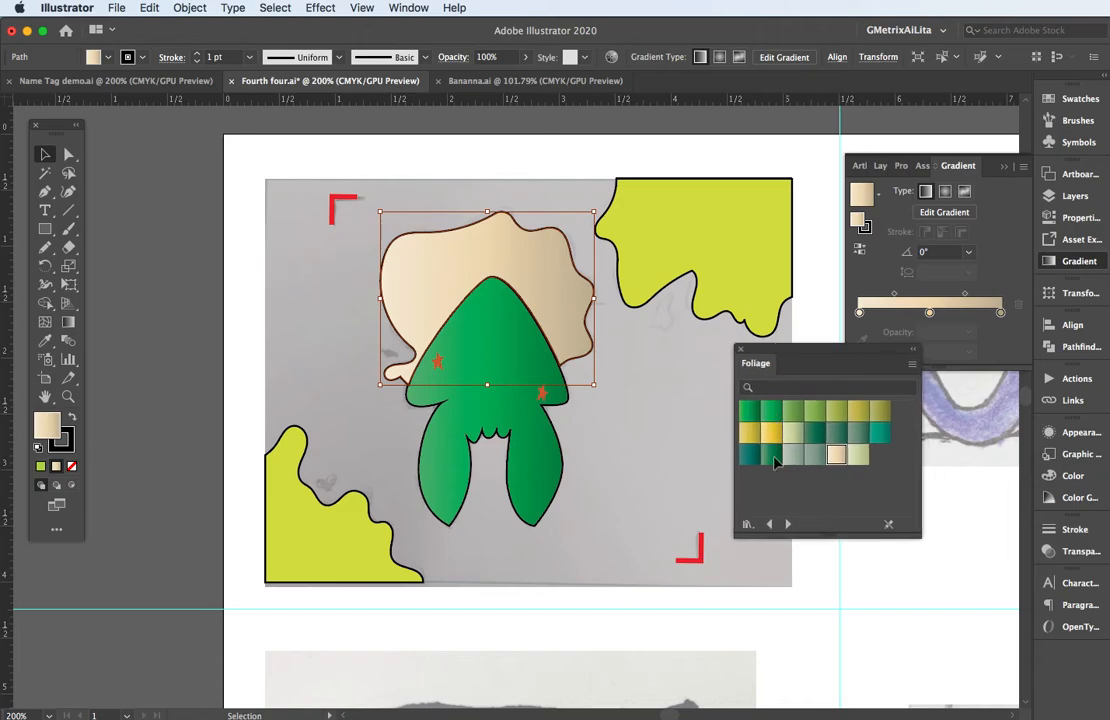
click(789, 525)
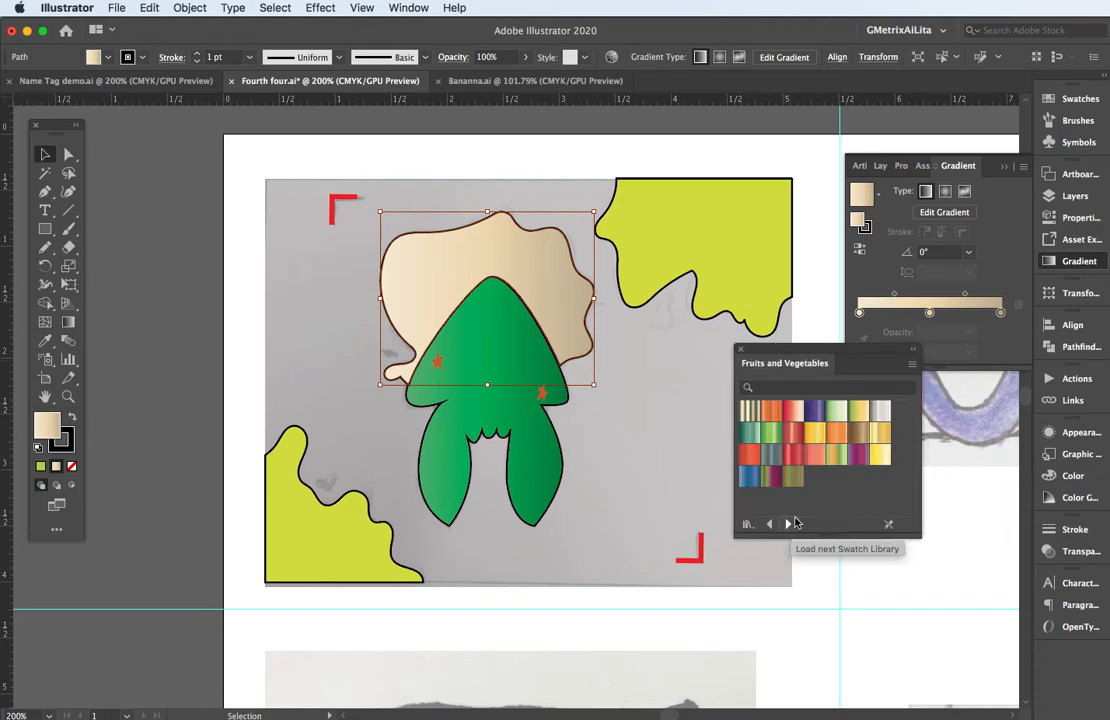
click(815, 412)
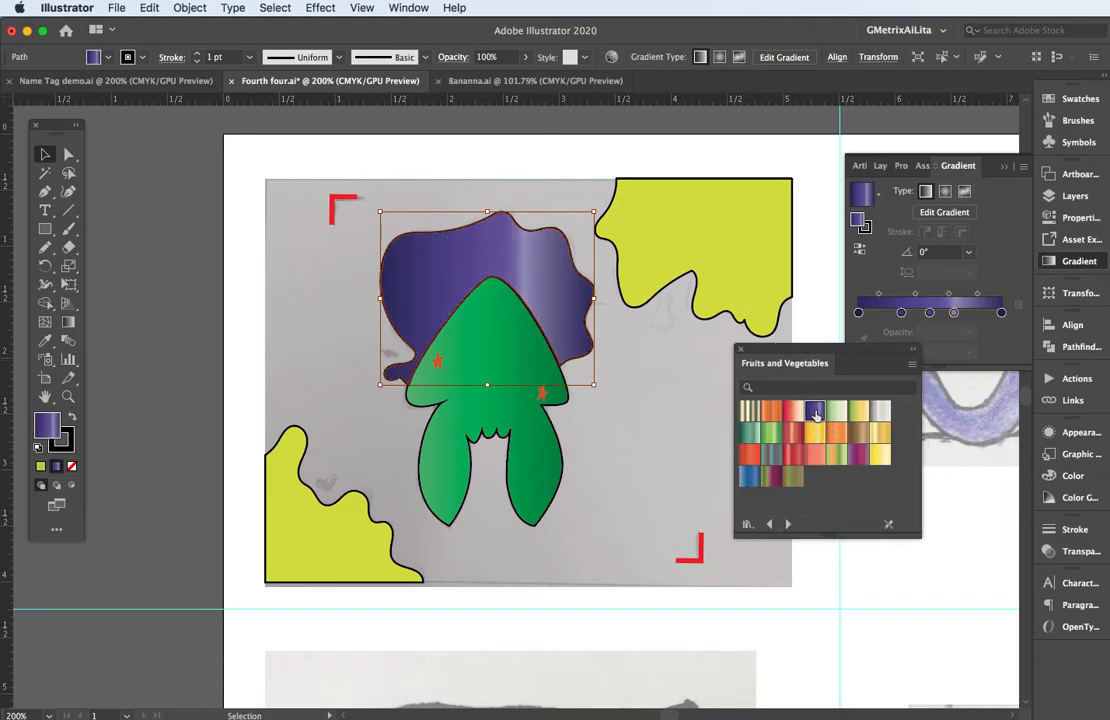
click(760, 313)
click(858, 458)
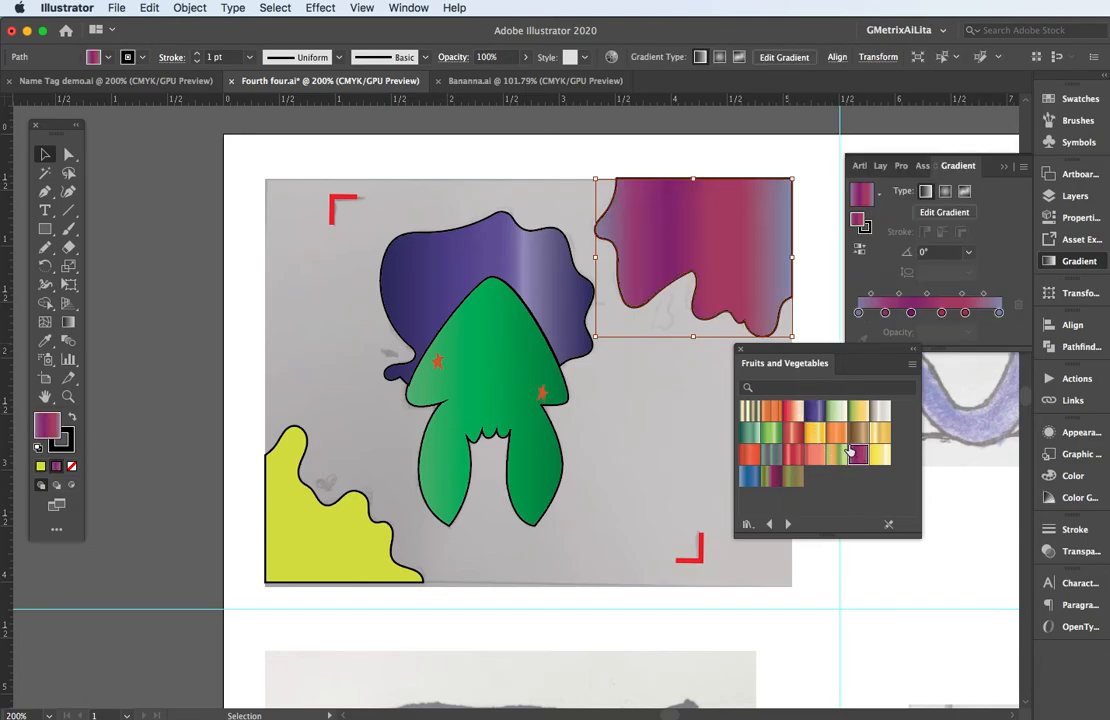
Fill the splat in the sketch's lower-left corner with the blue Fruits and Vegetables gradient, set as radial.
click(342, 550)
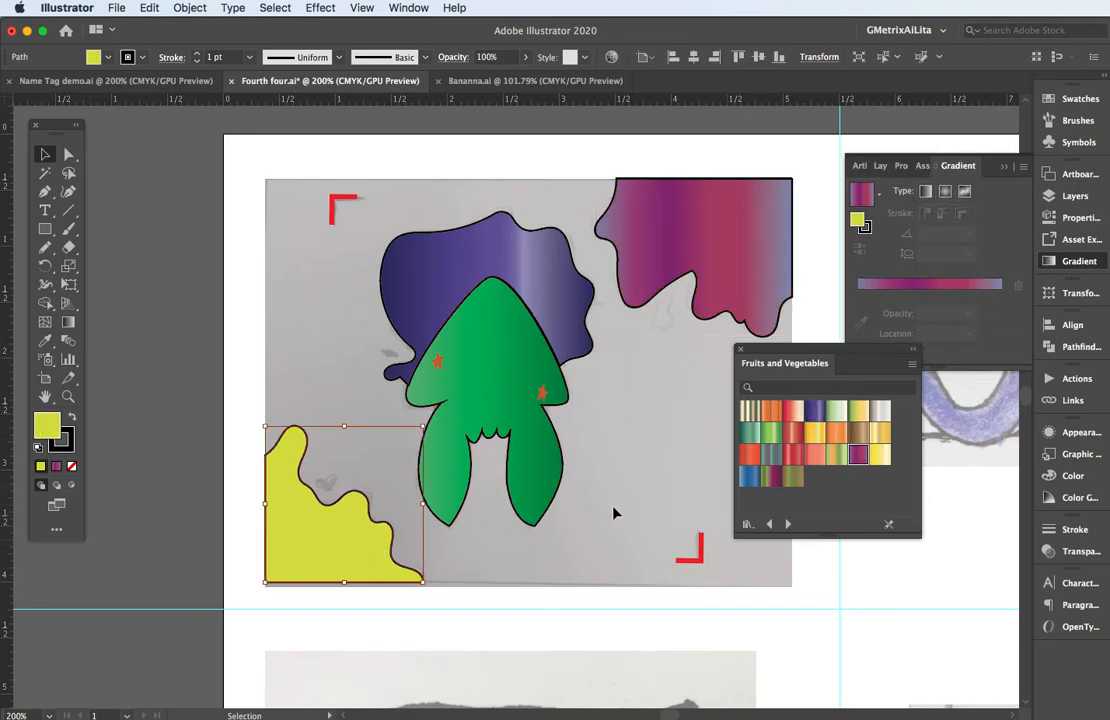
click(749, 476)
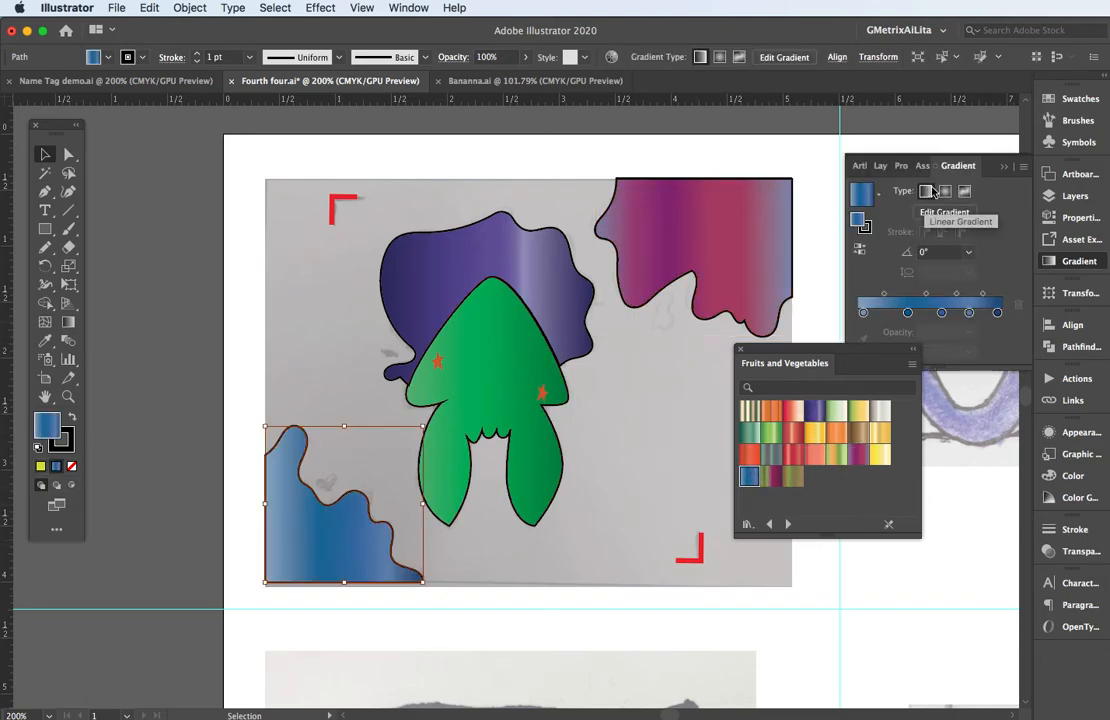
click(946, 193)
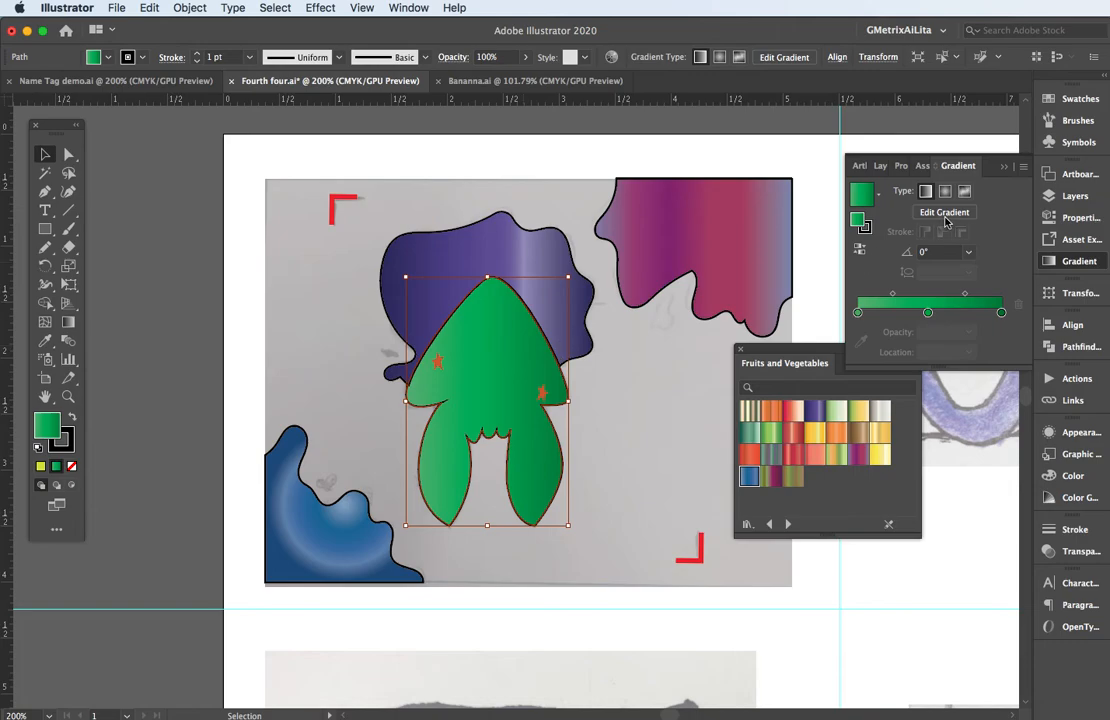
Make the squid's green gradient radial and redraw it from the upper head down to the left at about -122°.
click(945, 192)
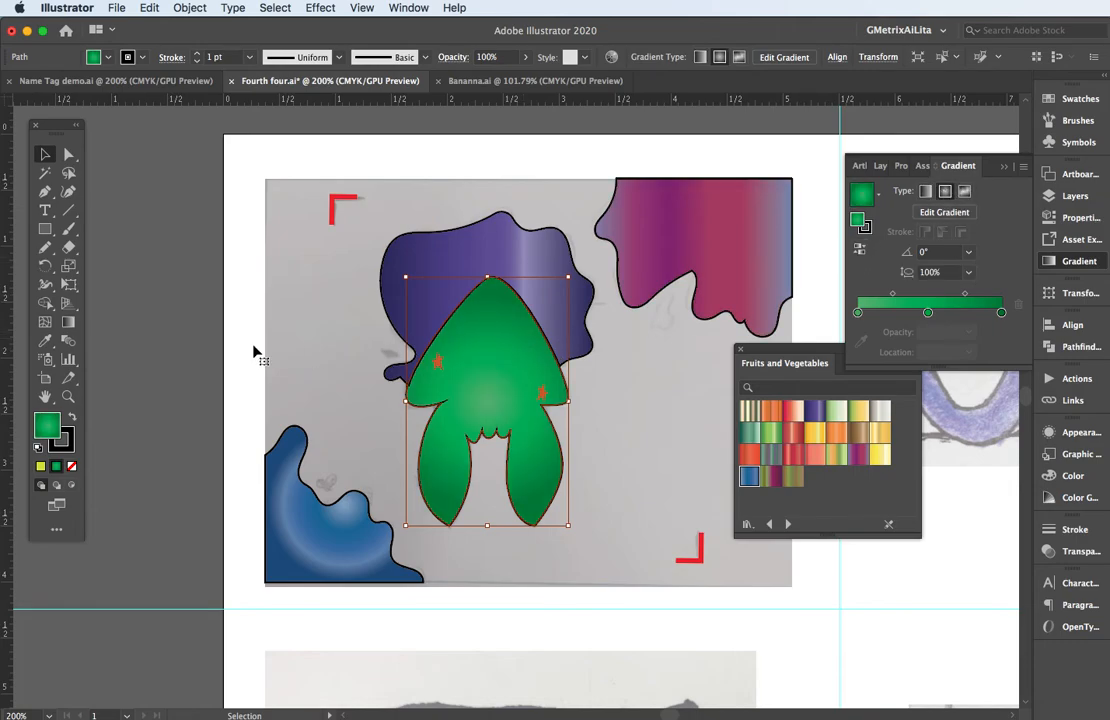
click(68, 323)
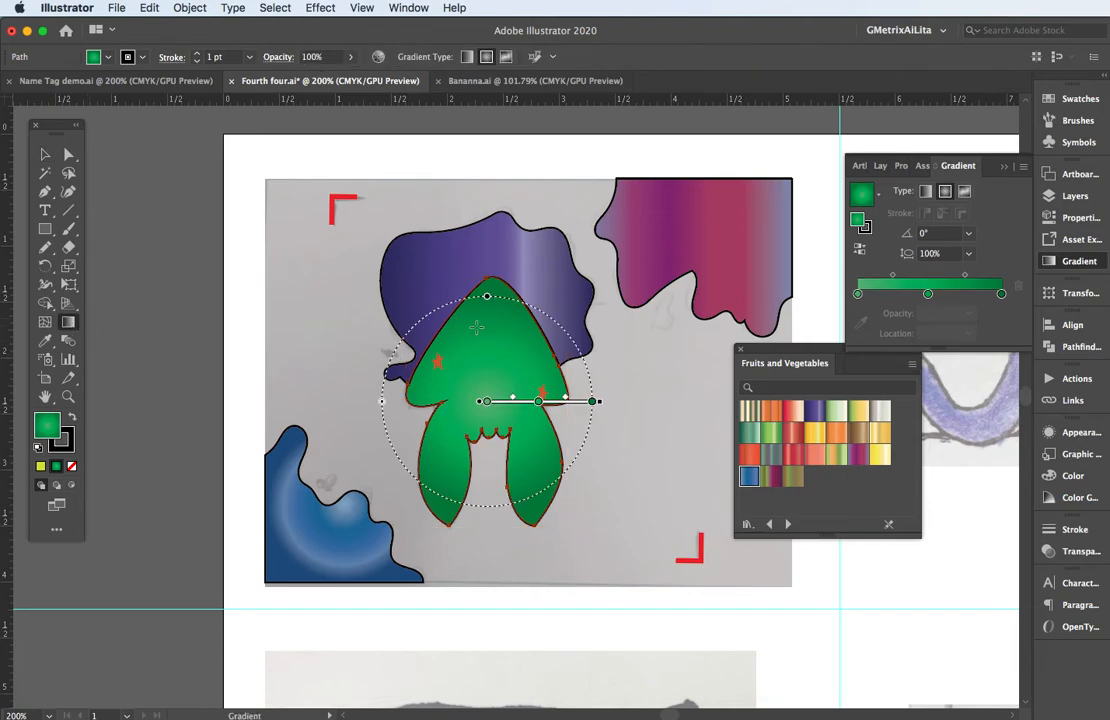
drag(502, 337, 460, 403)
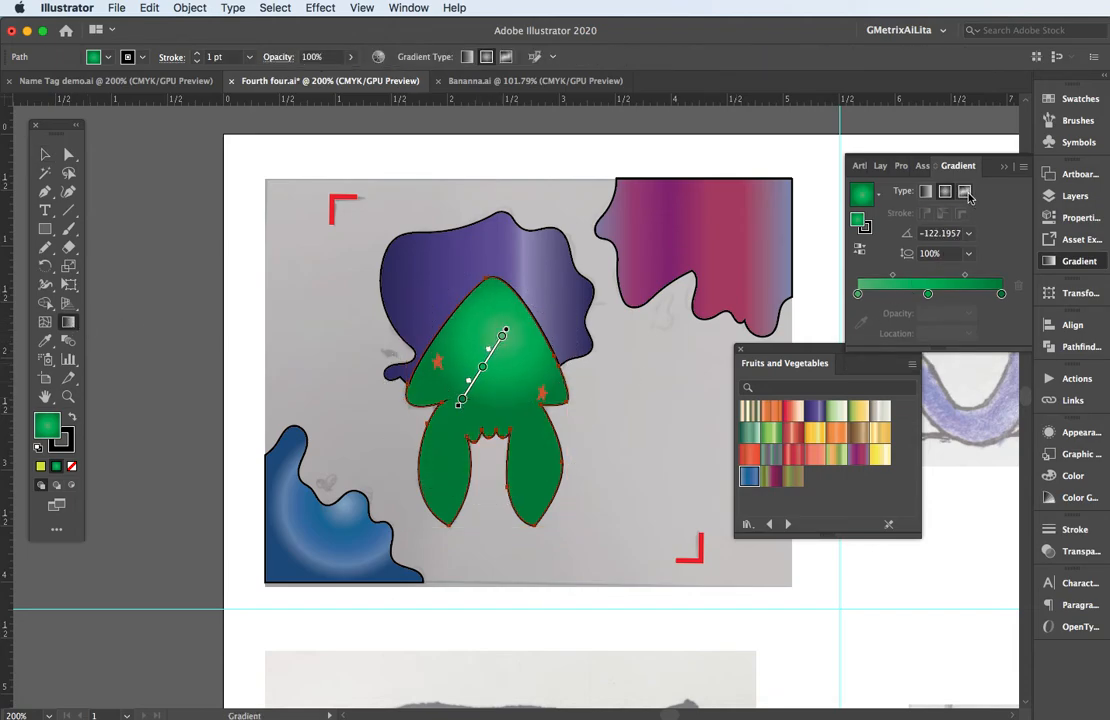
Switch the squid to a freeform points gradient, moving the white stop up into the head and the dark stop to the right leg's upper part.
click(966, 192)
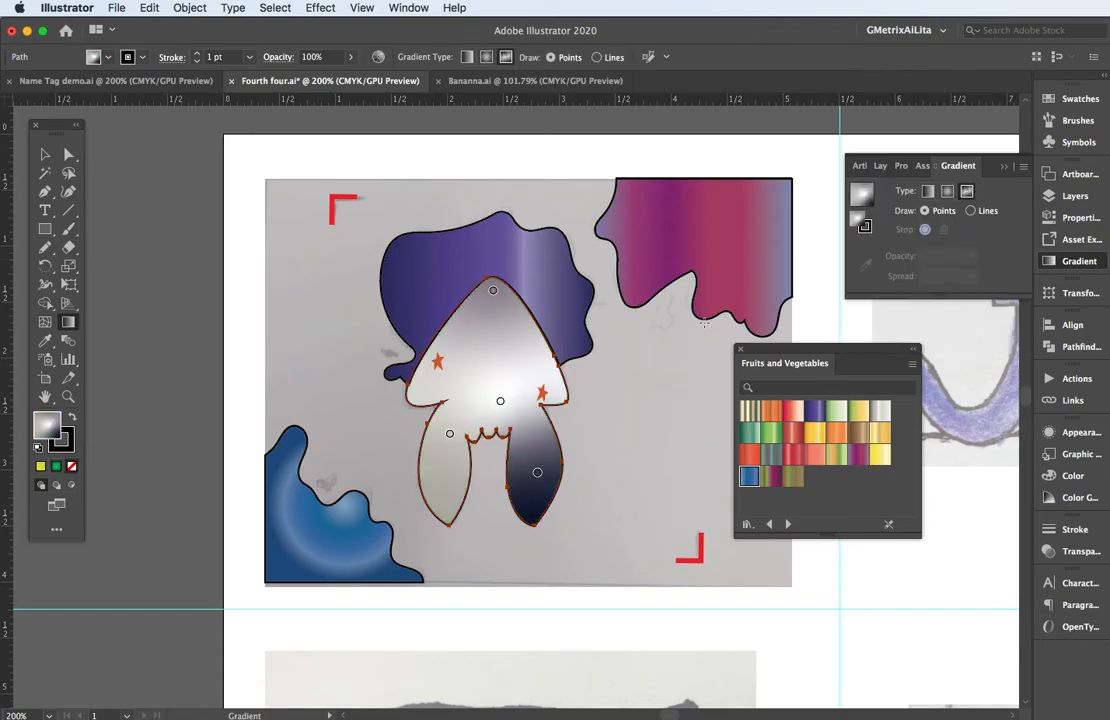
click(500, 403)
mouse_move(537, 475)
mouse_down()
mouse_move(532, 430)
mouse_move(491, 348)
mouse_up()
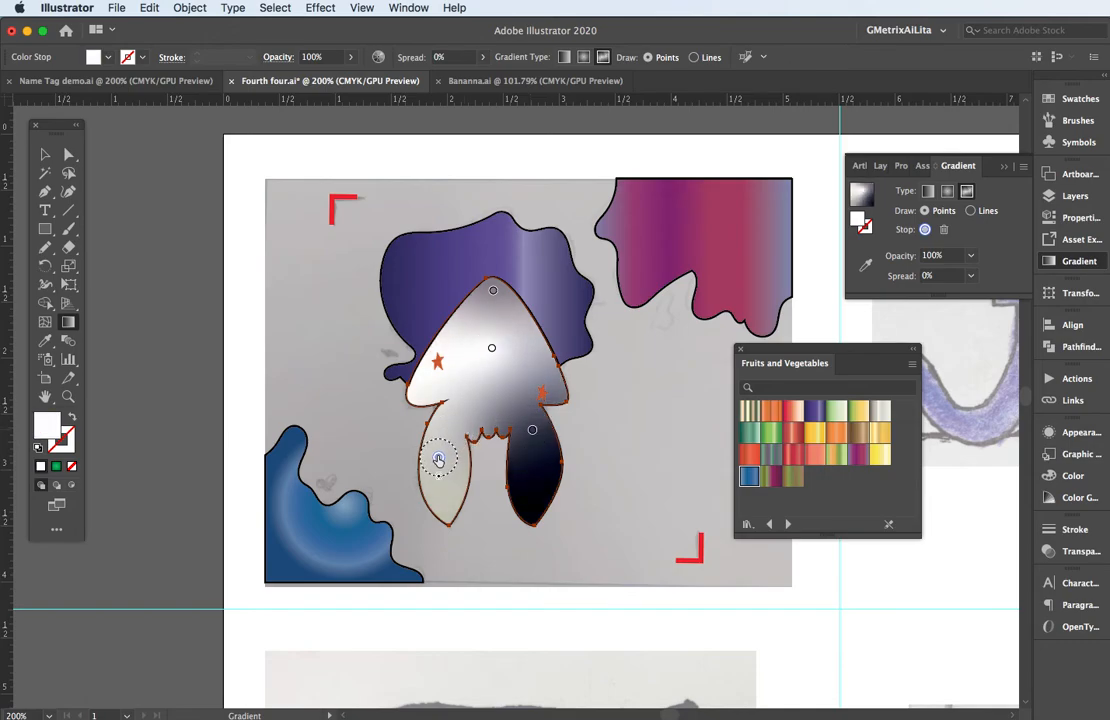
Colour the freeform gradient's left-leg stop orange-red and the stop at the head's tip yellow.
click(438, 458)
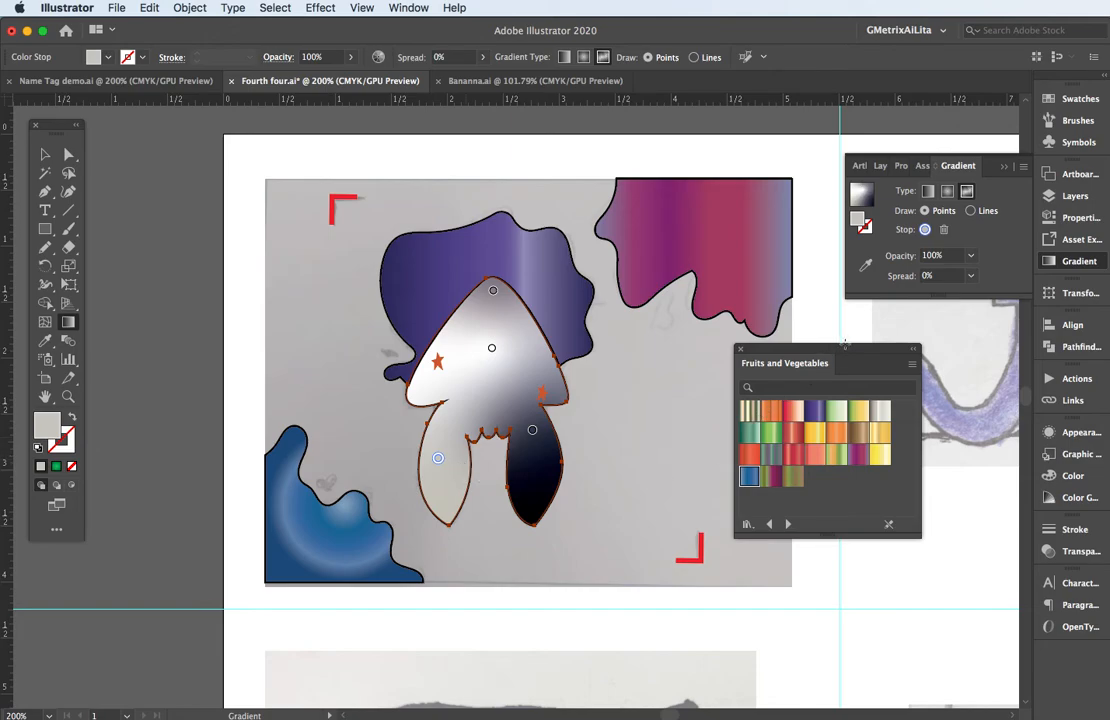
click(1078, 98)
click(969, 166)
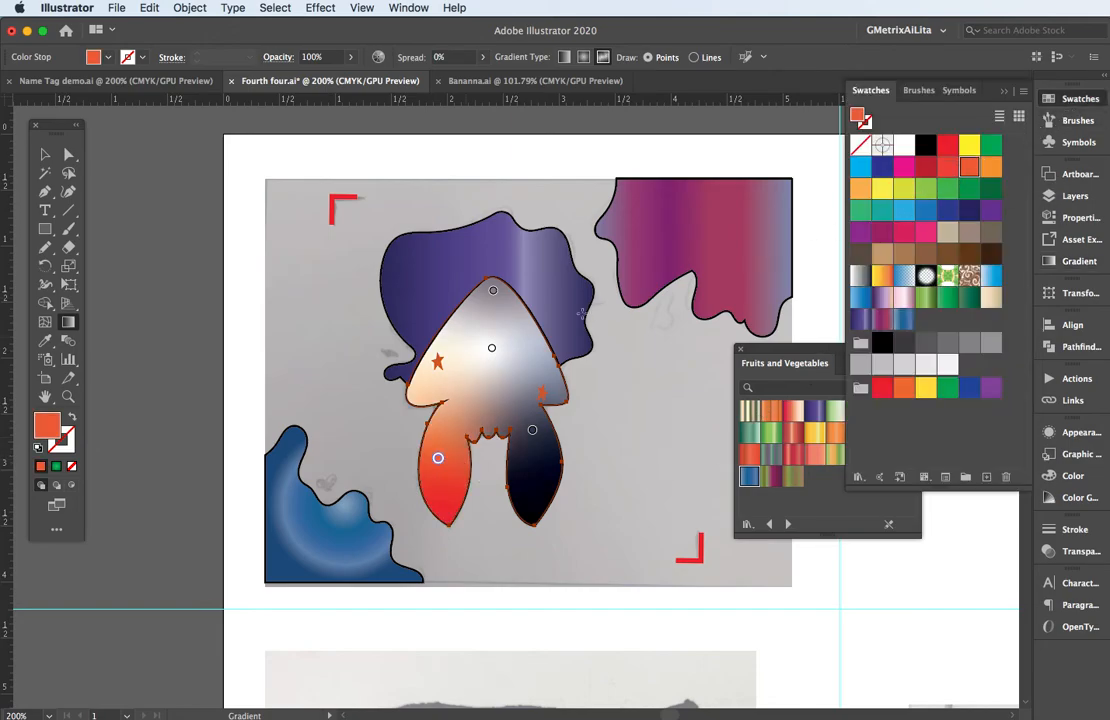
click(493, 290)
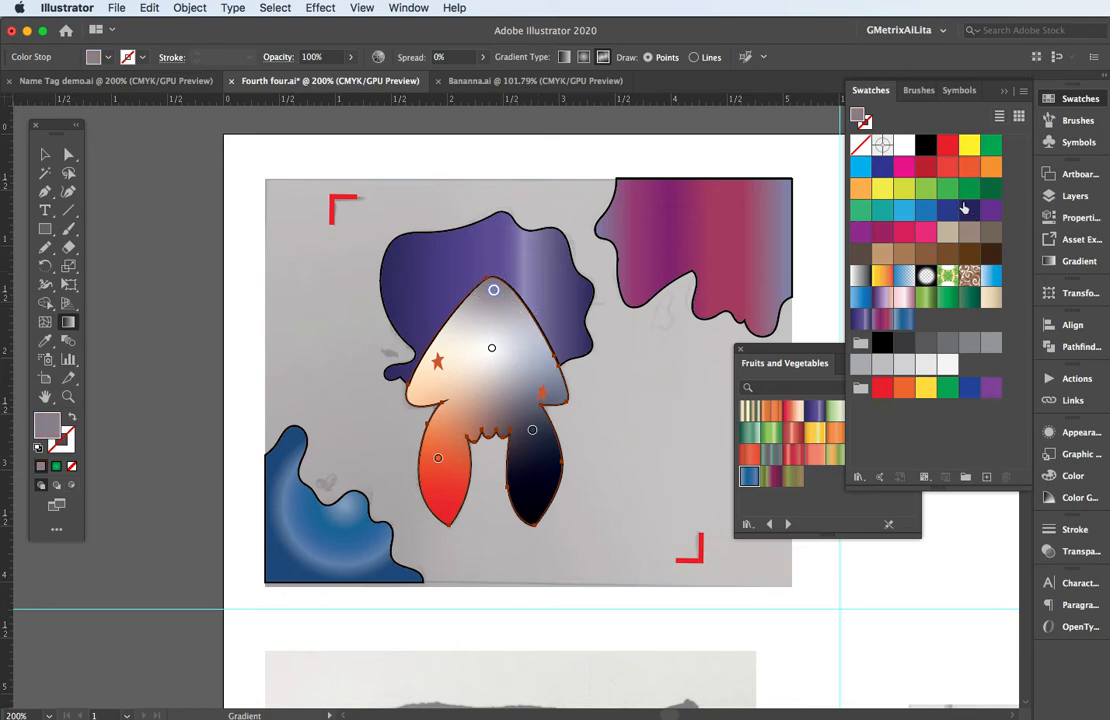
click(883, 190)
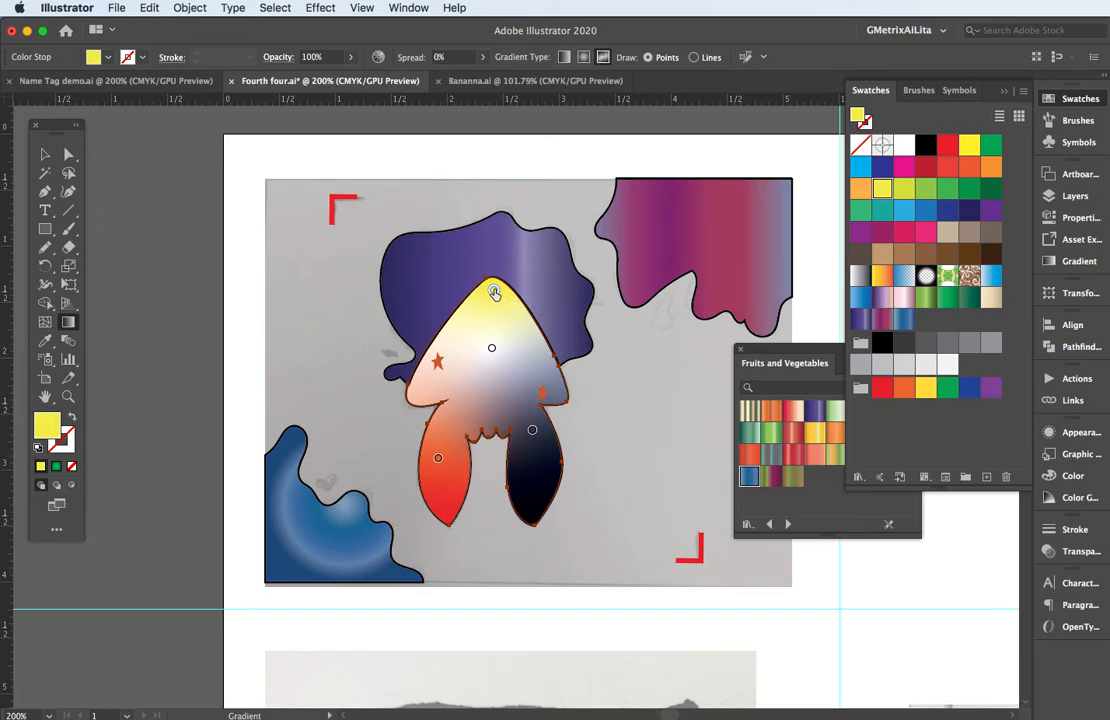
Move the yellow stop slightly down and right with a 100% spread, and shift the white stop down and left in the head.
drag(497, 300, 505, 320)
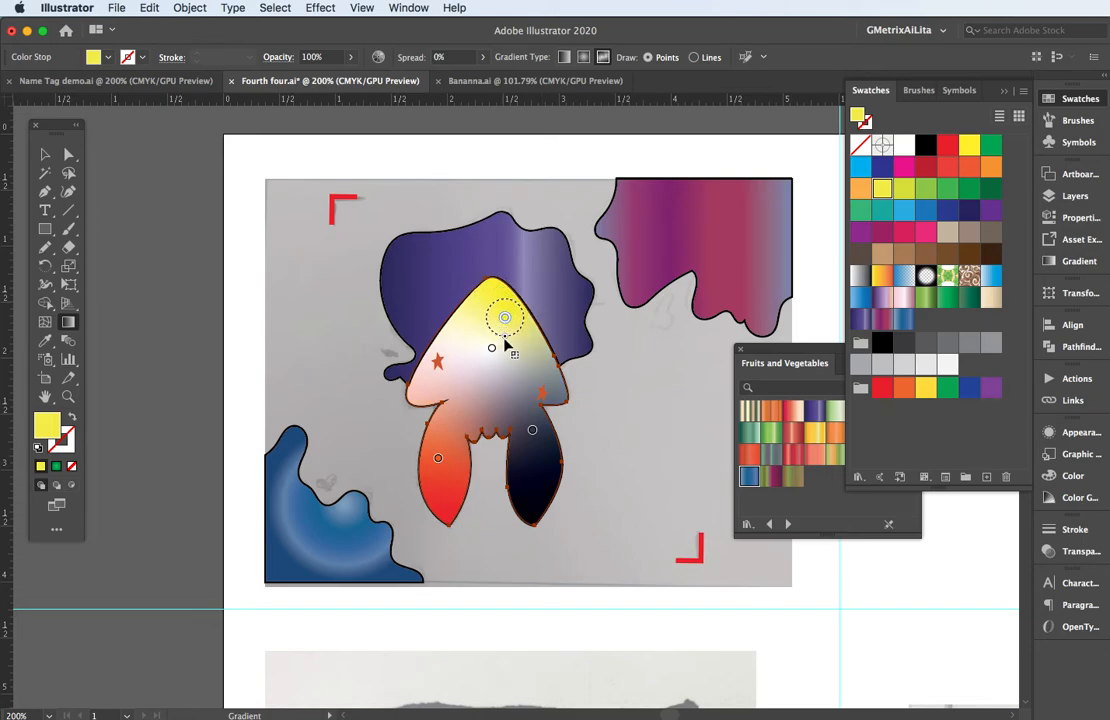
click(492, 348)
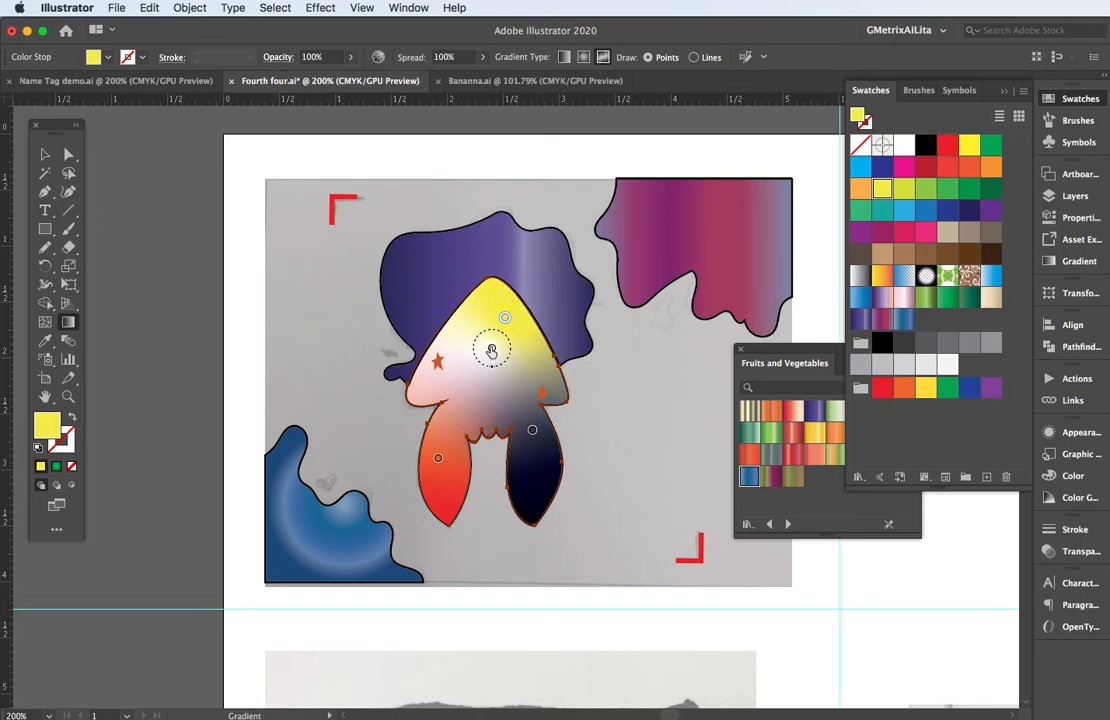
drag(489, 347, 476, 374)
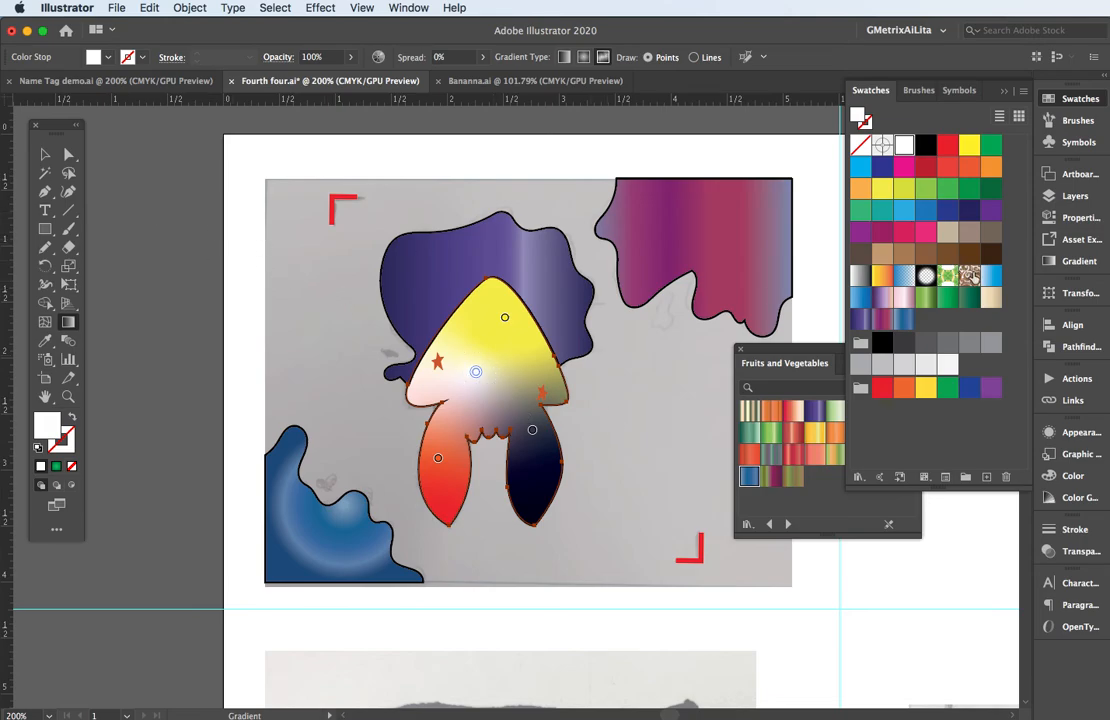
Remove the stroke from the purple, magenta and blue gradient splats around the squid.
key(v)
click(751, 273)
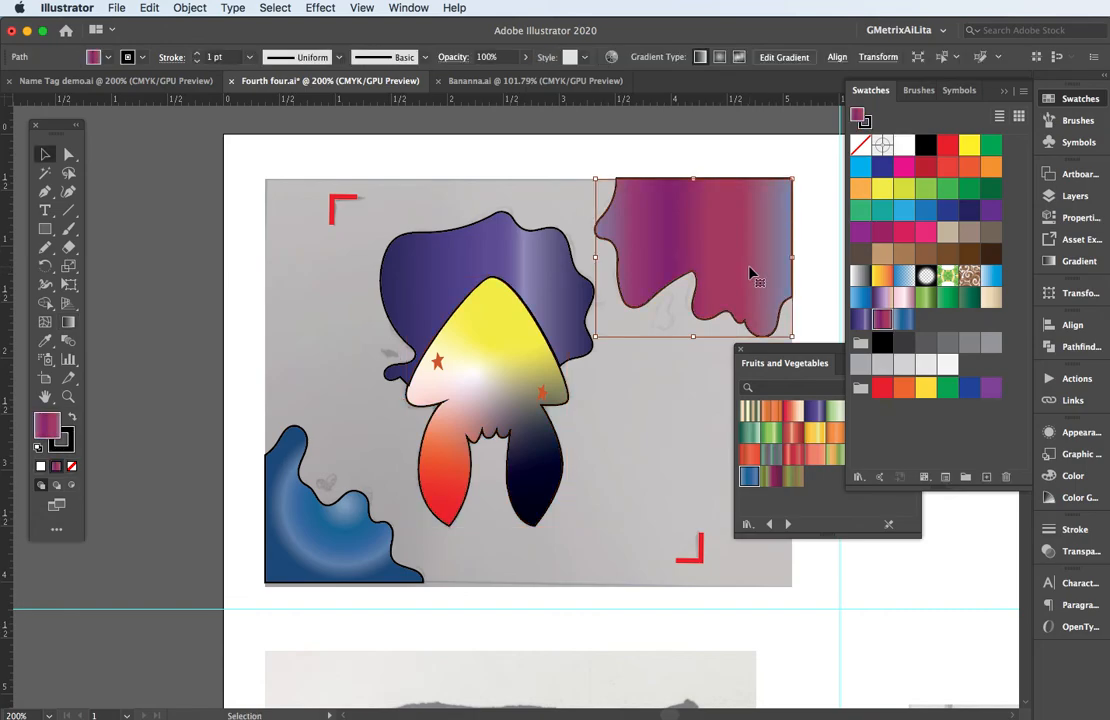
shift+click(555, 281)
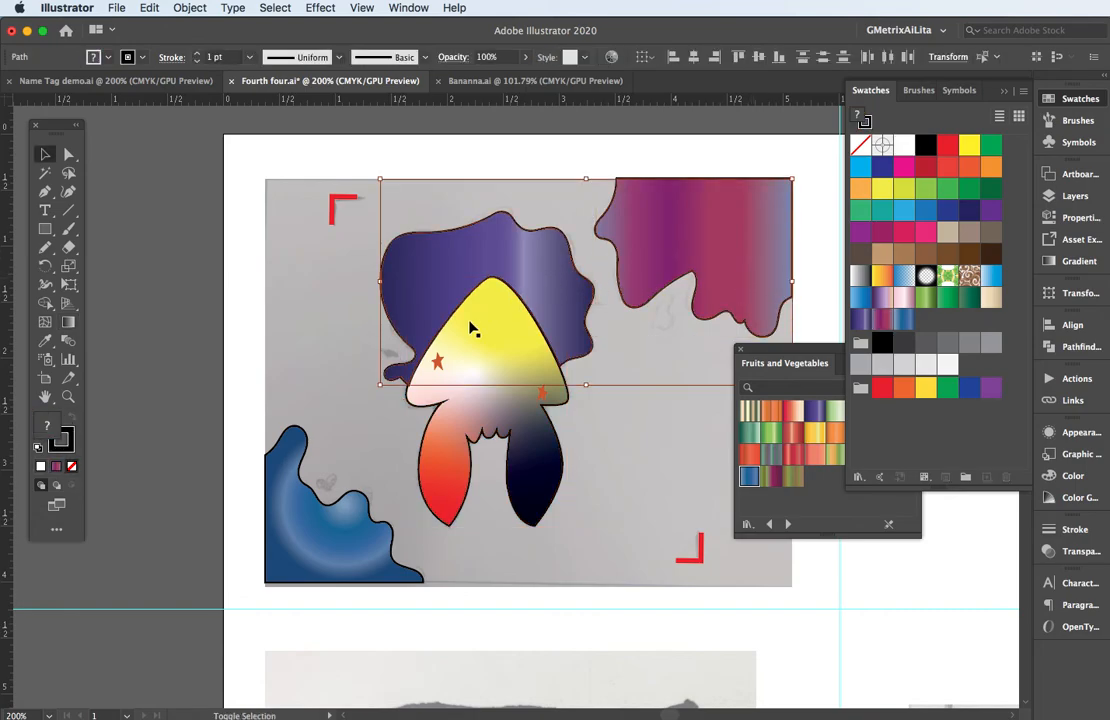
shift+click(285, 535)
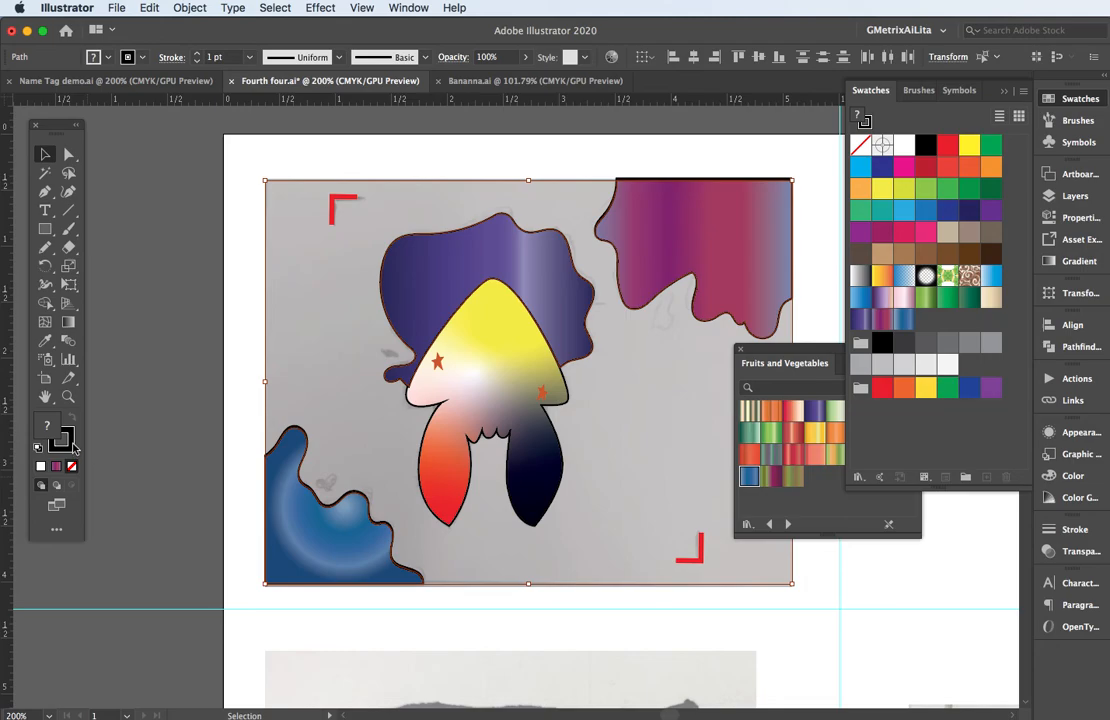
click(72, 446)
click(72, 468)
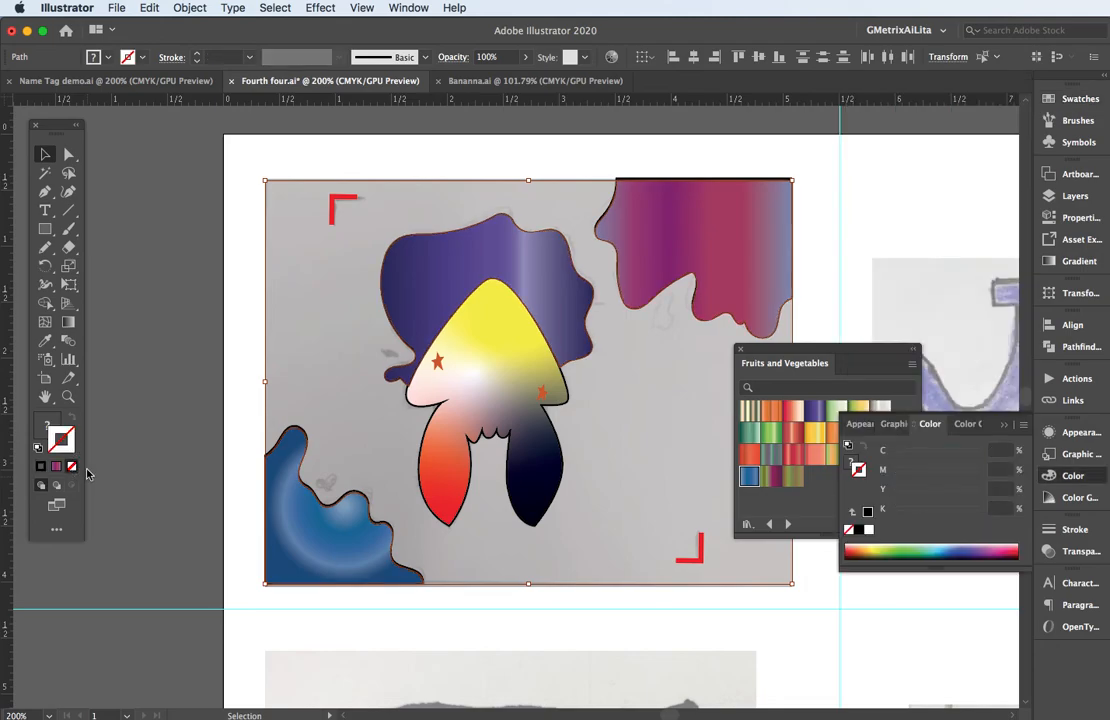
click(305, 300)
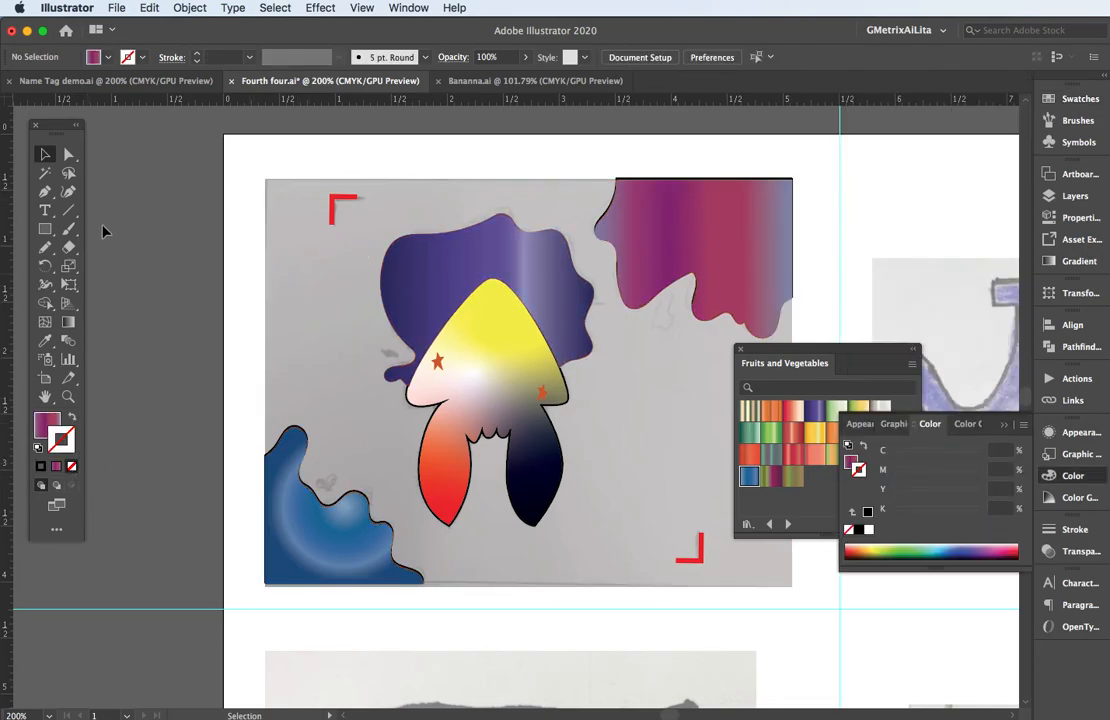
Draw a rectangle covering the whole scanned sketch, give its stroke the Yellow Pepper gradient and send it to the back.
click(45, 228)
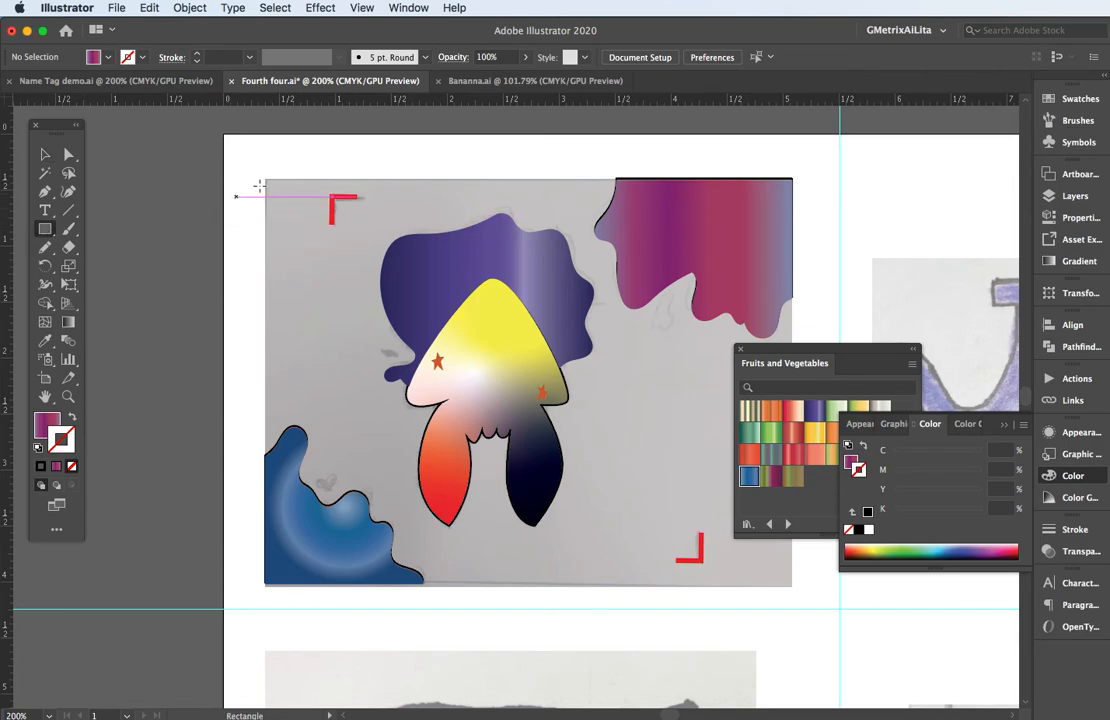
mouse_move(265, 179)
mouse_down()
mouse_move(491, 297)
mouse_move(787, 565)
mouse_move(792, 587)
mouse_up()
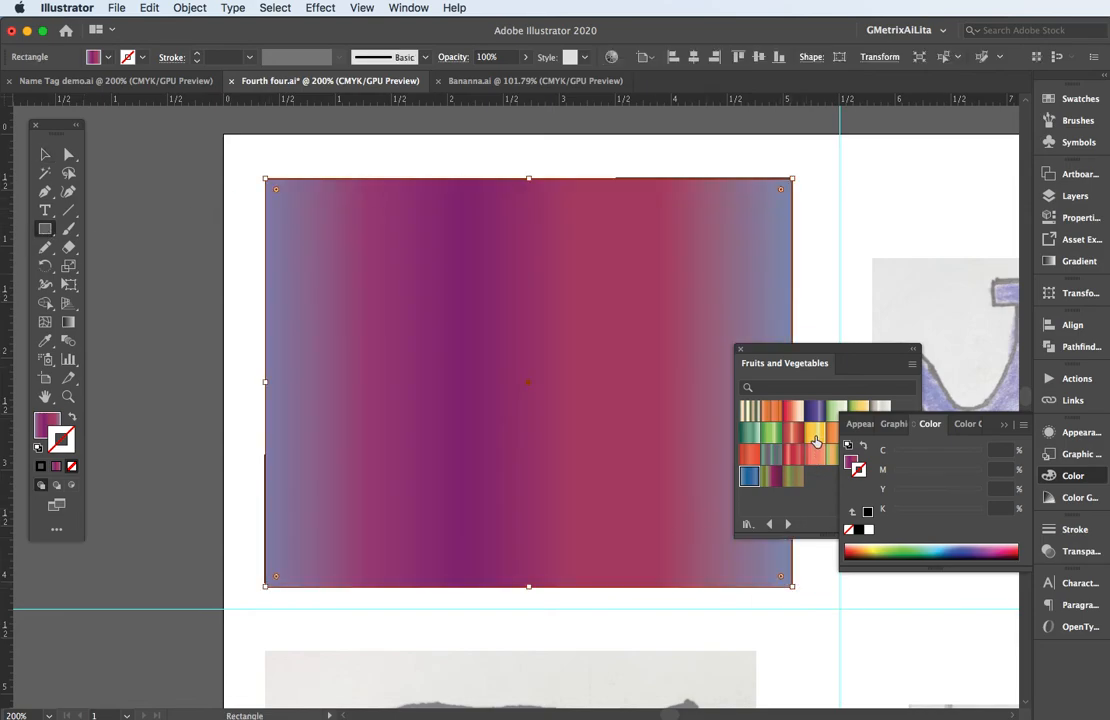
click(815, 433)
key(super+shift+bracketleft)
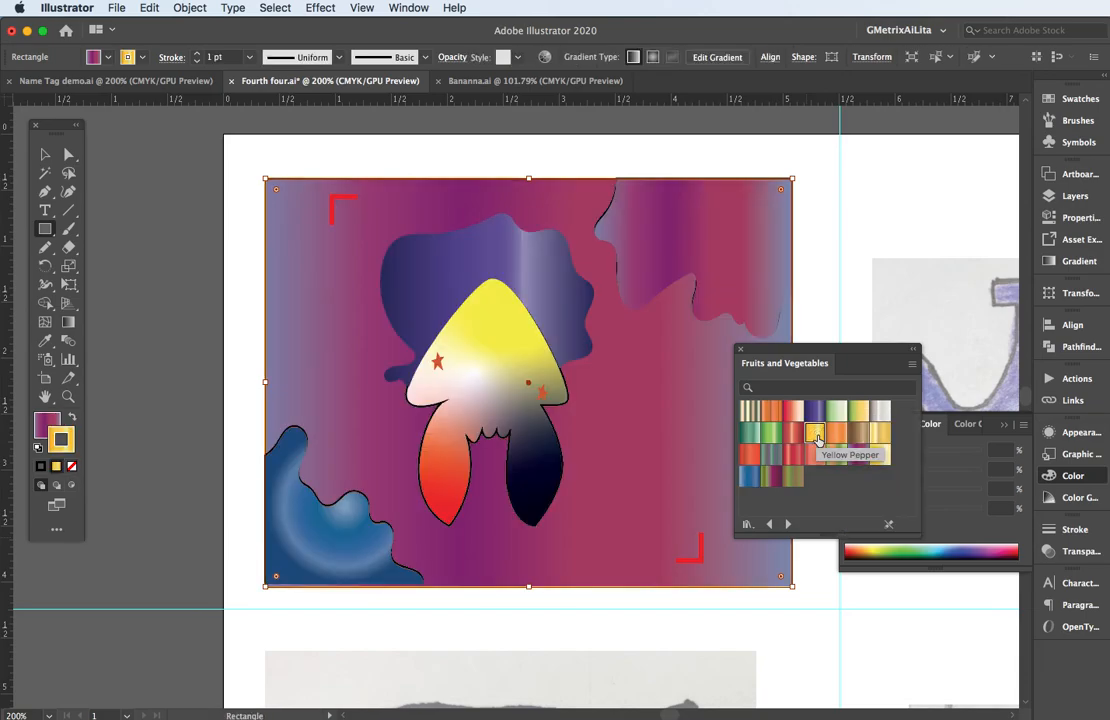
Swap the background rectangle's fill and stroke so the Yellow Pepper gradient fills it, and remove its stroke.
key(shift+x)
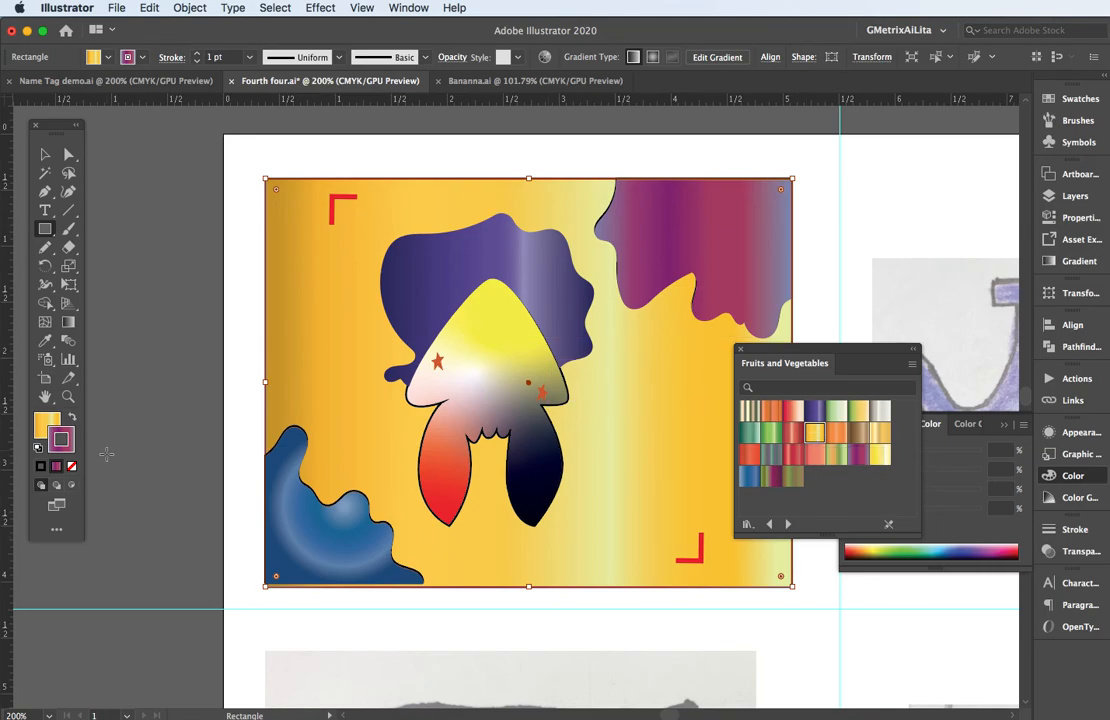
click(71, 466)
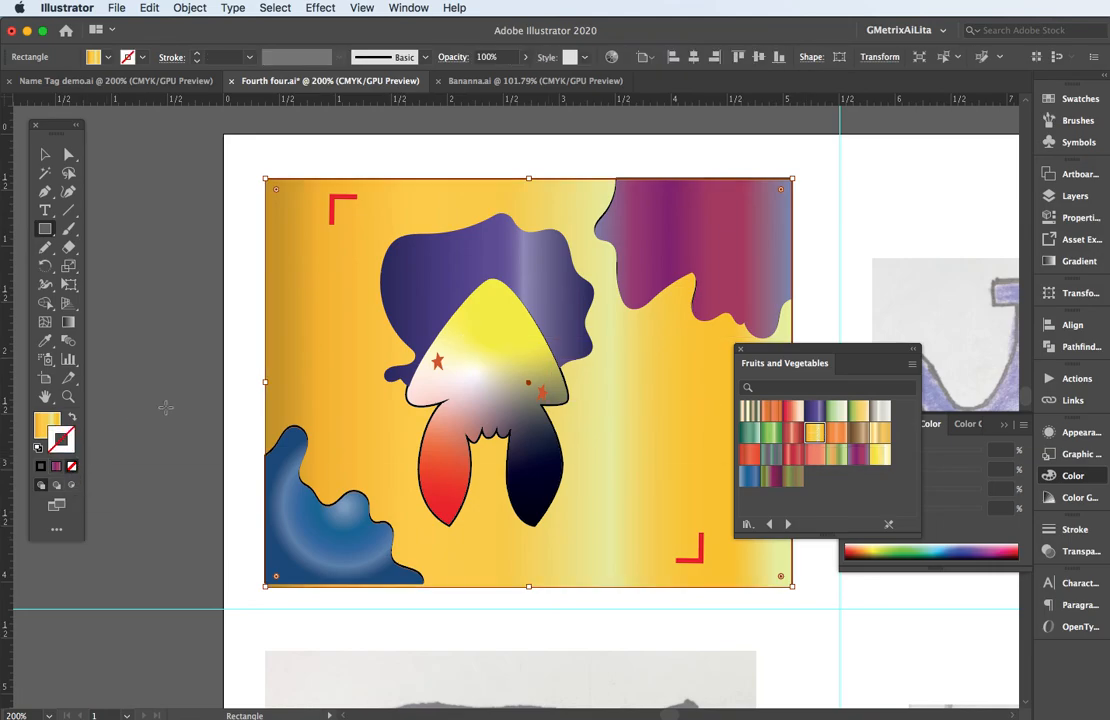
key(v)
click(229, 346)
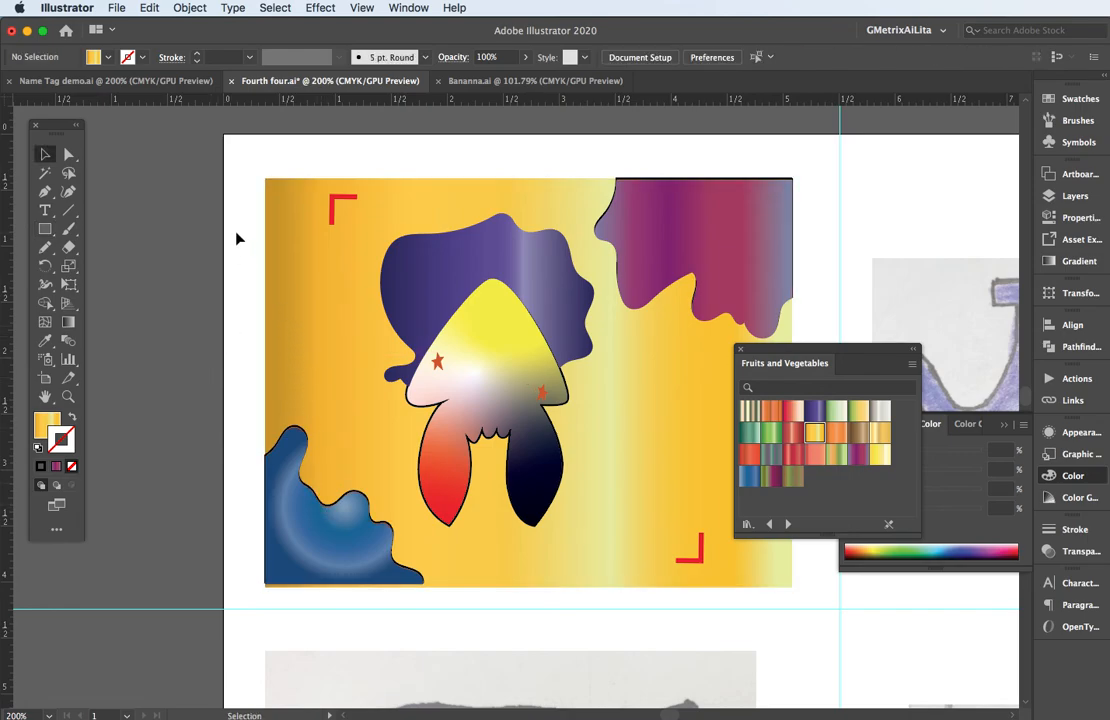
click(658, 217)
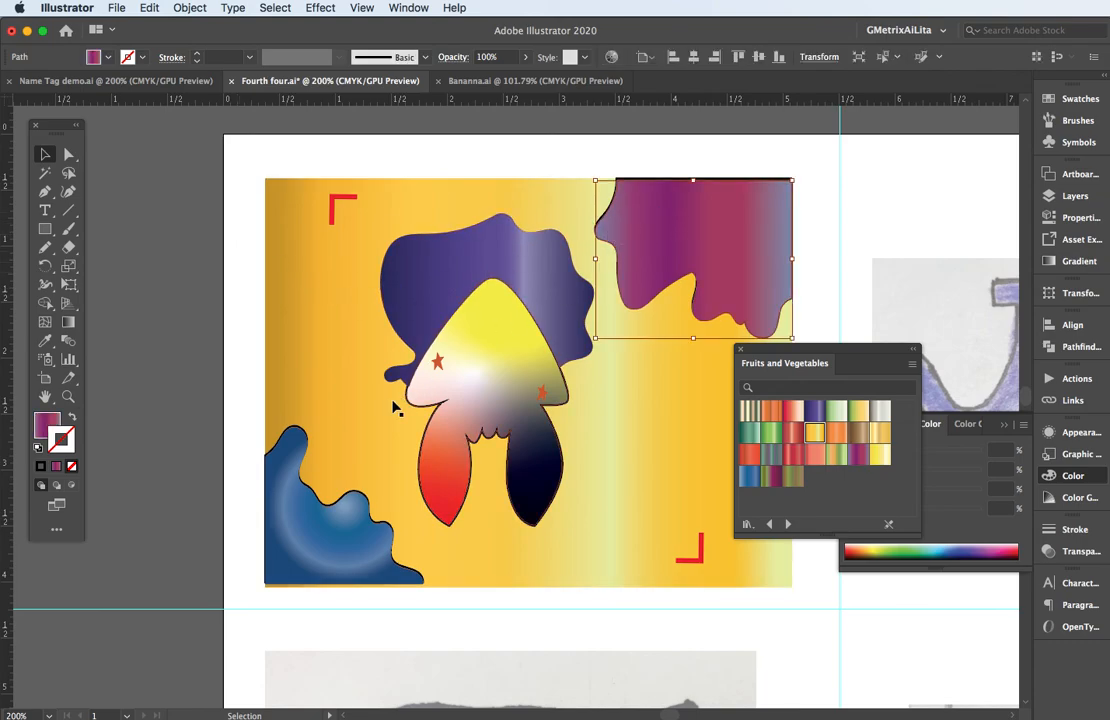
shift+click(297, 512)
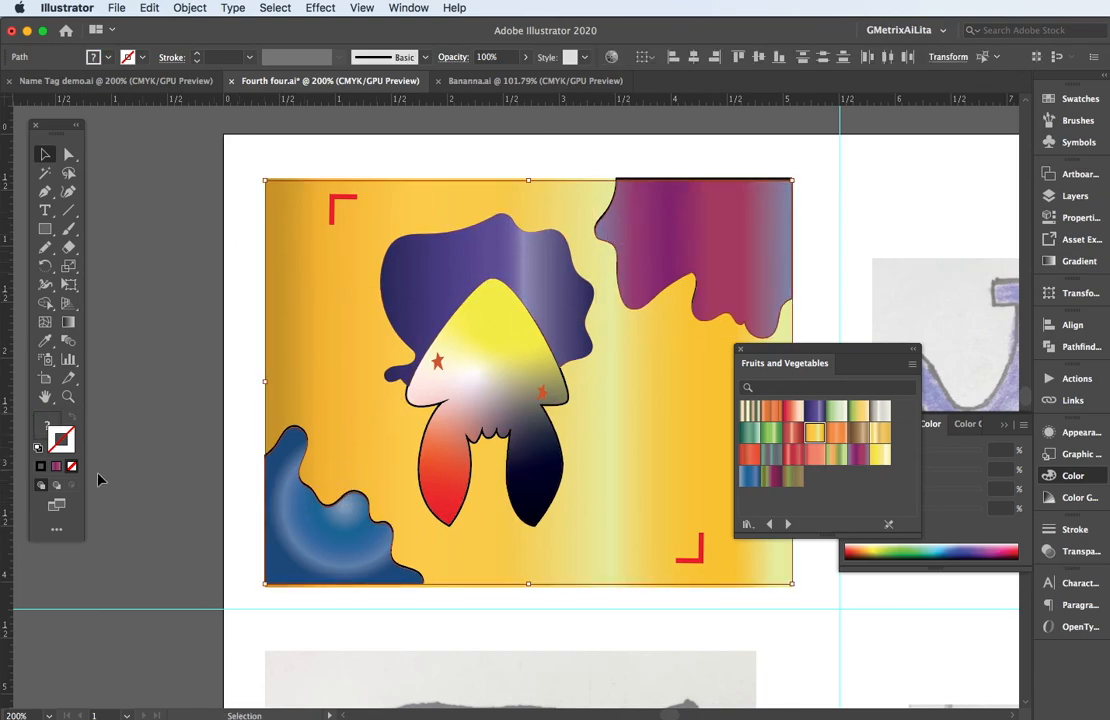
click(242, 323)
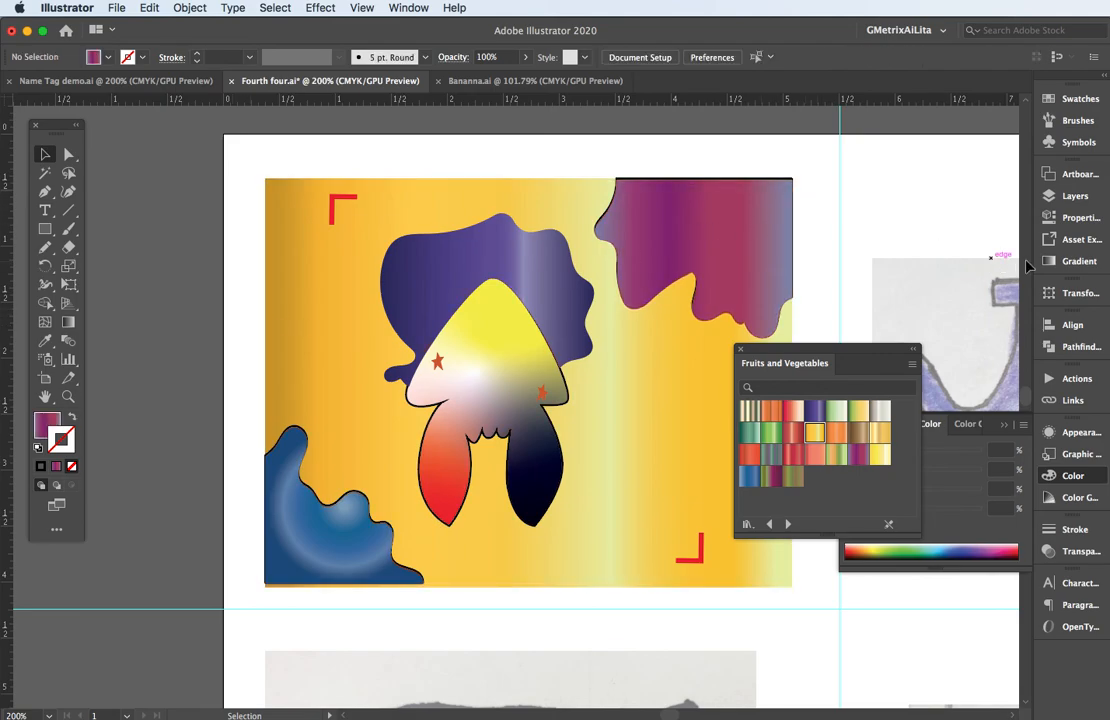
Hide Layer 1 with the scanned sketches and clear all panels from view.
click(1073, 197)
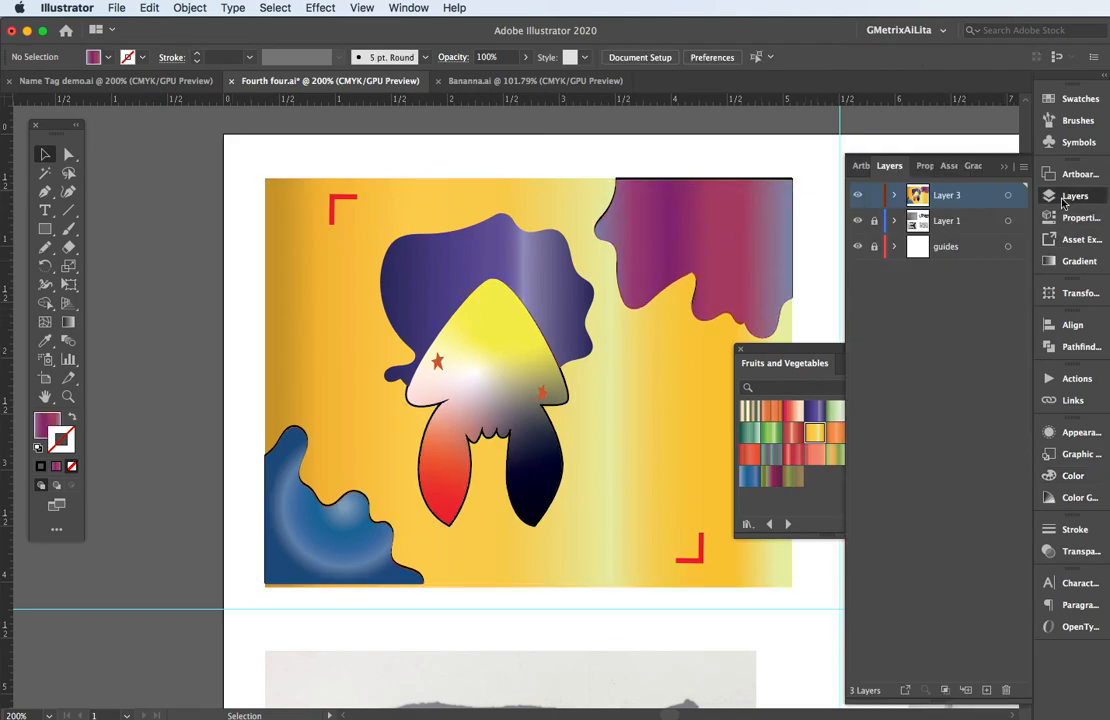
click(858, 221)
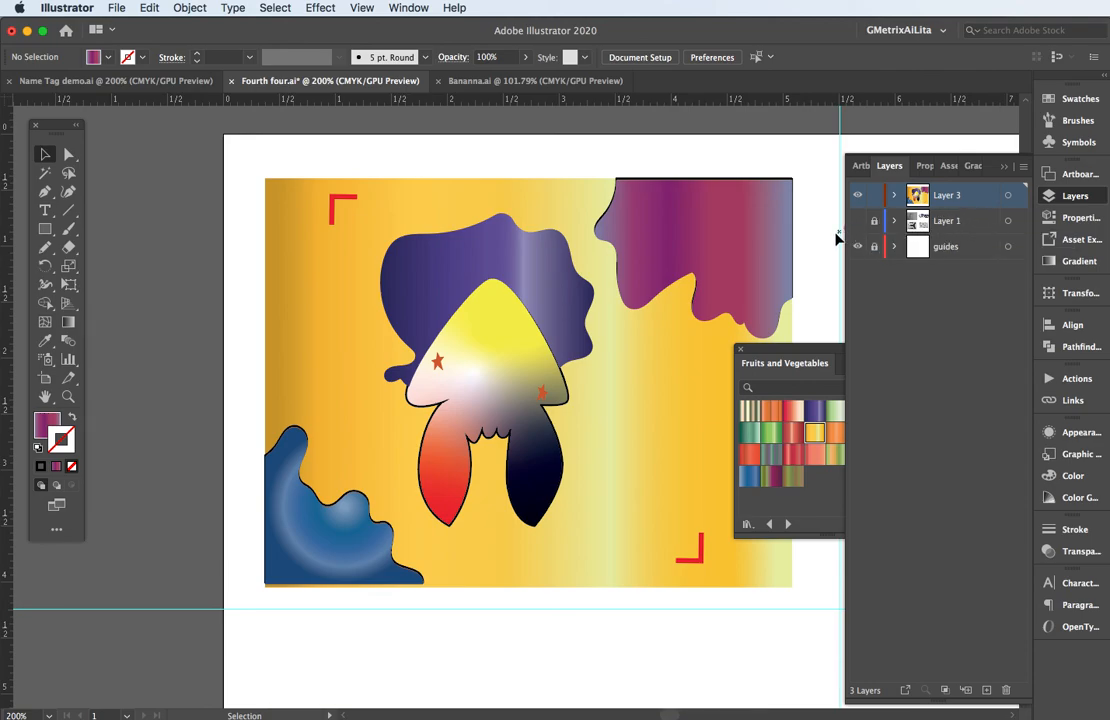
key(Tab)
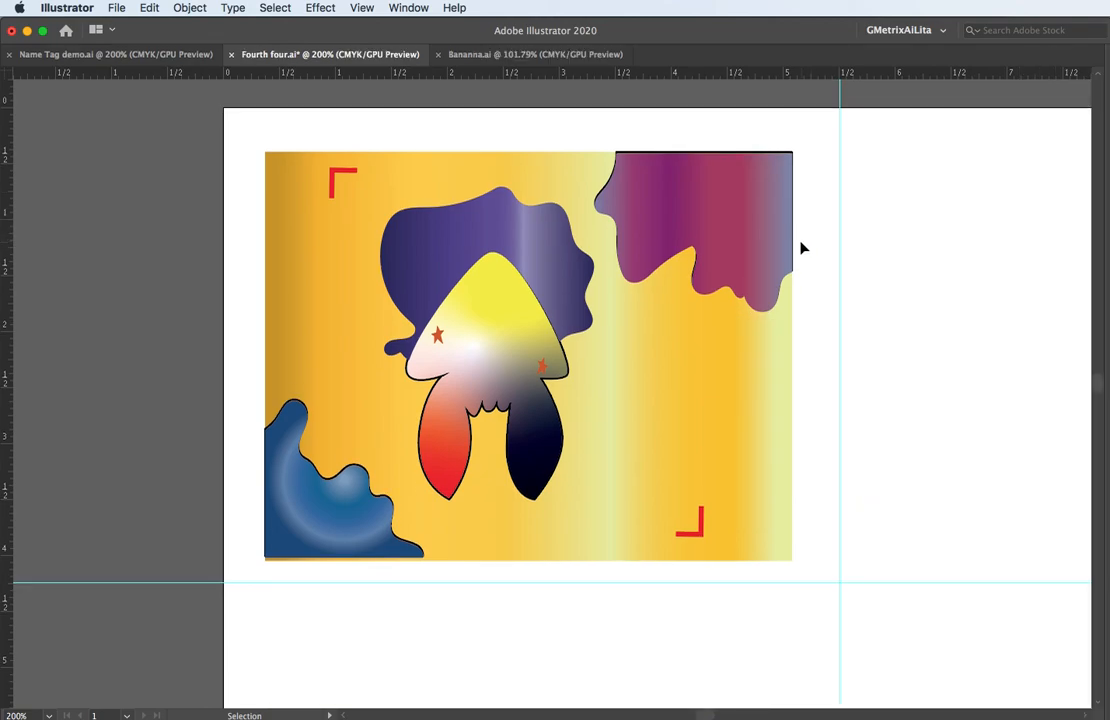
Take a screenshot of the area framing the whole finished squid artwork.
key(a)
key(m)
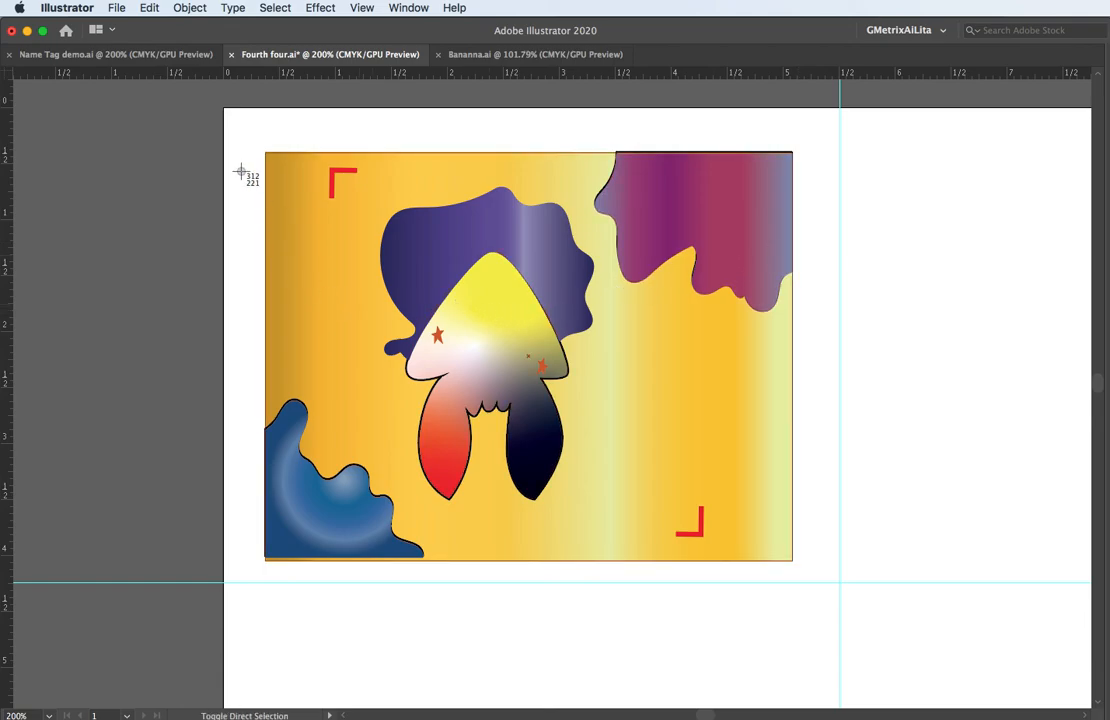
drag(246, 131, 815, 576)
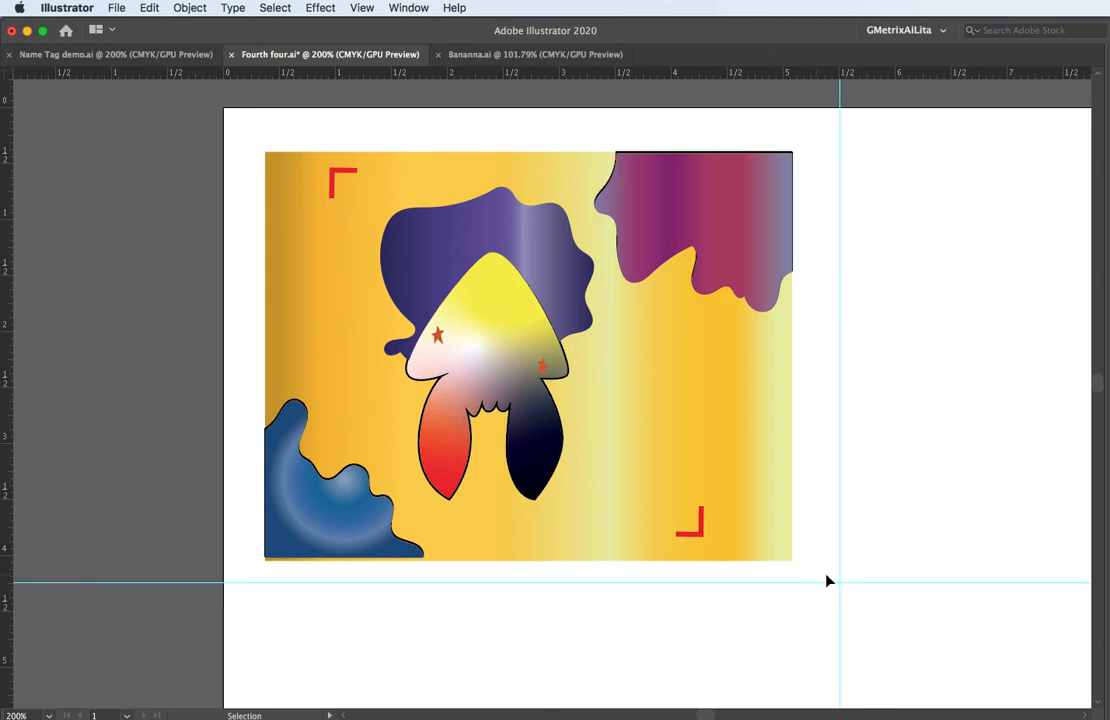